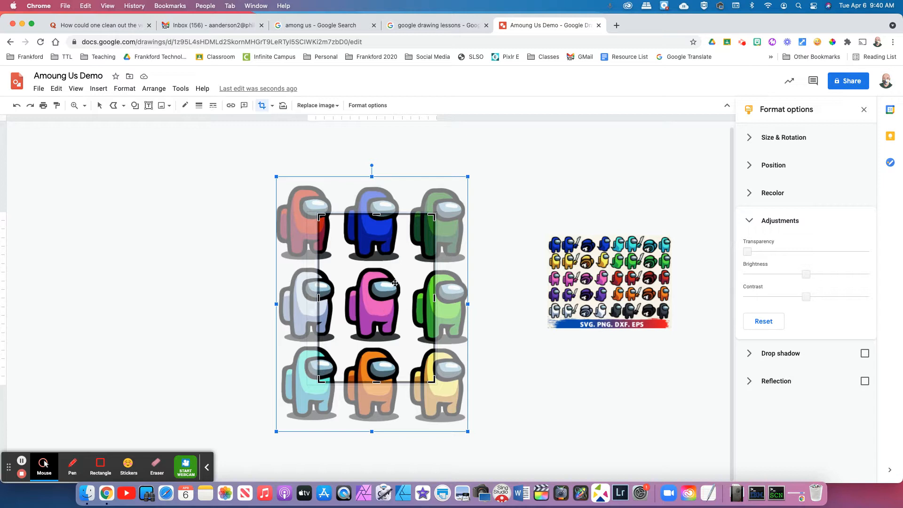
Step: Shrink and reposition the nine-character picture inside its crop frame so that all three rows of characters fit
{"action": "left_click", "coordinate": [305, 205]}
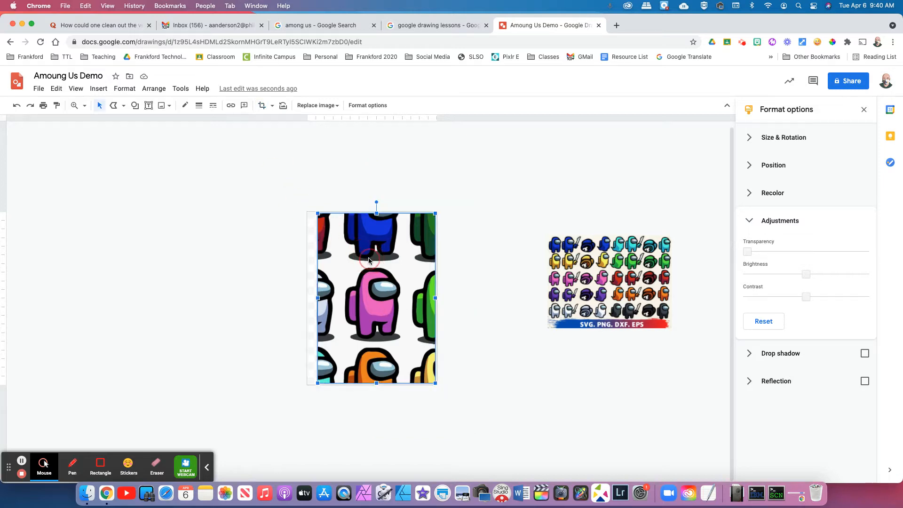
{"action": "double_click", "coordinate": [348, 244]}
{"action": "left_click_drag", "start_coordinate": [277, 177], "coordinate": [325, 216]}
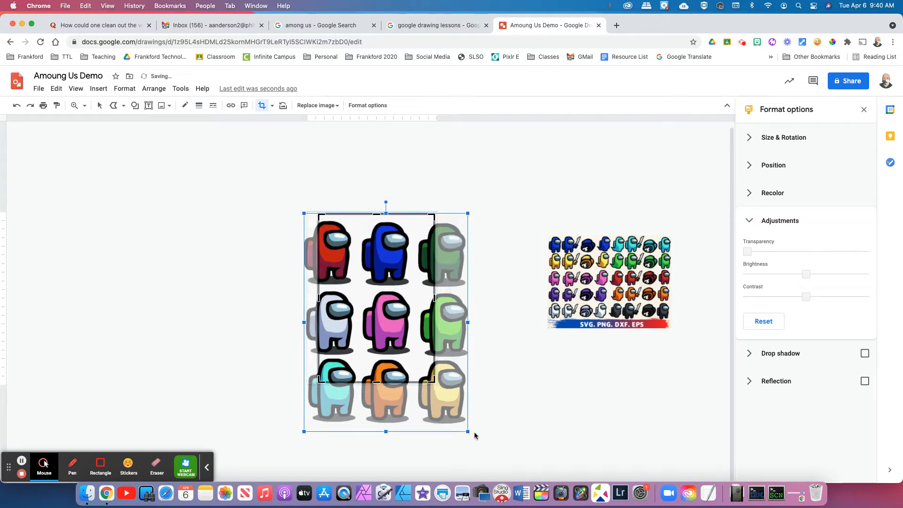
{"action": "left_click_drag", "start_coordinate": [432, 379], "coordinate": [426, 375]}
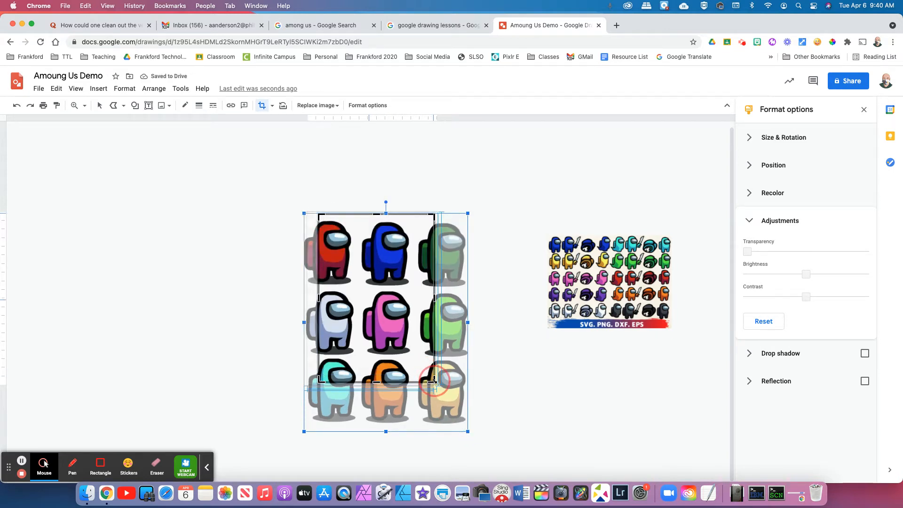
{"action": "left_click_drag", "start_coordinate": [304, 299], "coordinate": [319, 298]}
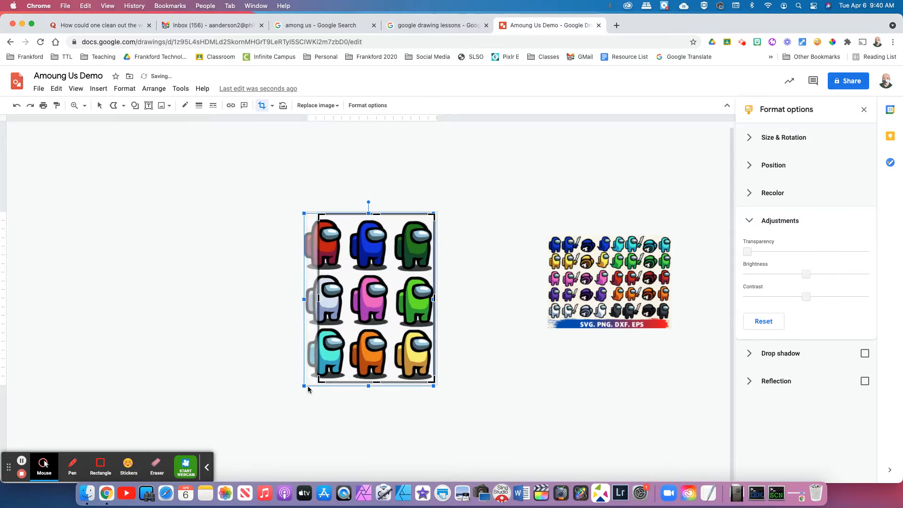
{"action": "left_click_drag", "start_coordinate": [311, 385], "coordinate": [329, 377]}
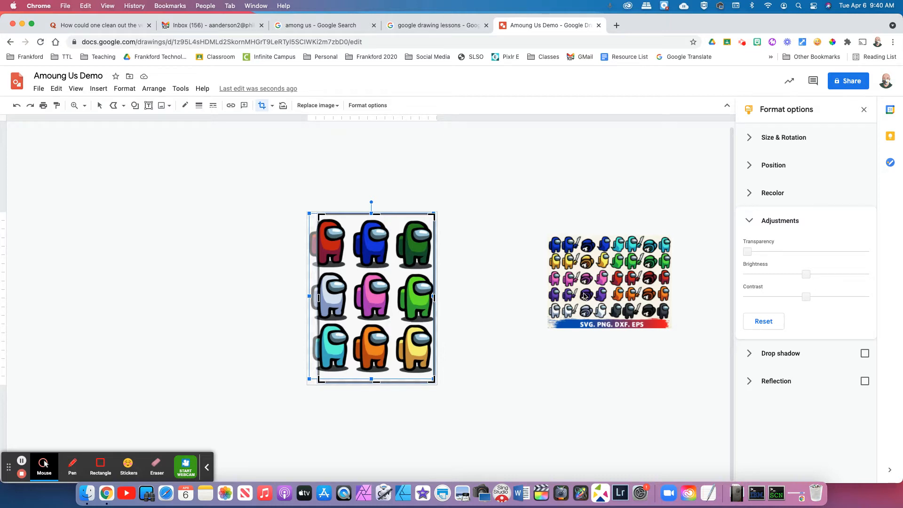
Step: Enlarge the reference picture of many small characters beside the page to roughly the page's height
{"action": "left_click", "coordinate": [612, 300]}
{"action": "left_click", "coordinate": [623, 295]}
{"action": "left_click_drag", "start_coordinate": [653, 277], "coordinate": [572, 244]}
{"action": "left_click_drag", "start_coordinate": [591, 296], "coordinate": [694, 371]}
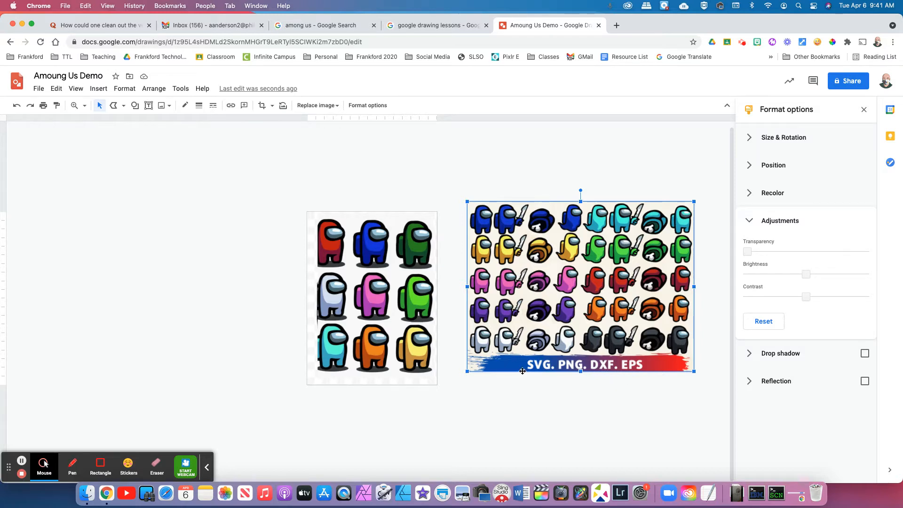
Step: Adjust the crop of the nine-character picture to include its cut-off left edge and trim the empty strip at its bottom
{"action": "left_click", "coordinate": [374, 254]}
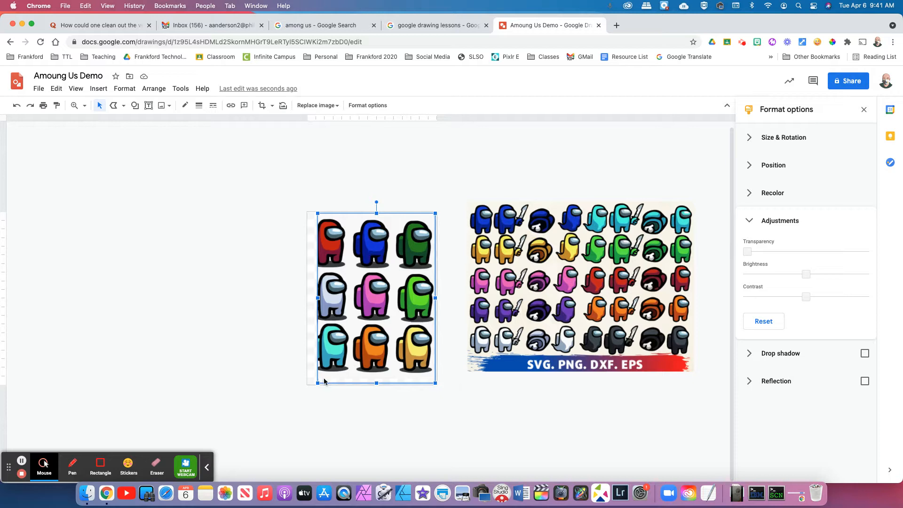
{"action": "double_click", "coordinate": [356, 349]}
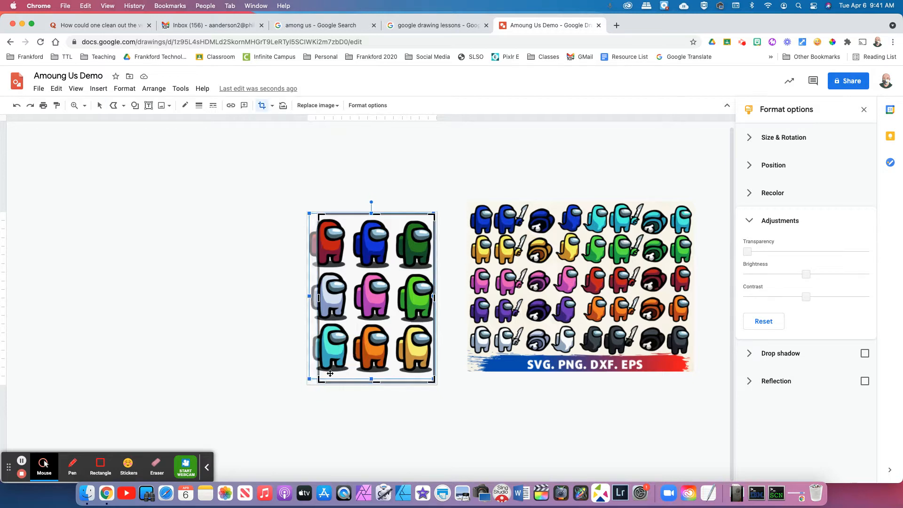
{"action": "left_click_drag", "start_coordinate": [318, 381], "coordinate": [308, 377]}
{"action": "left_click", "coordinate": [384, 421]}
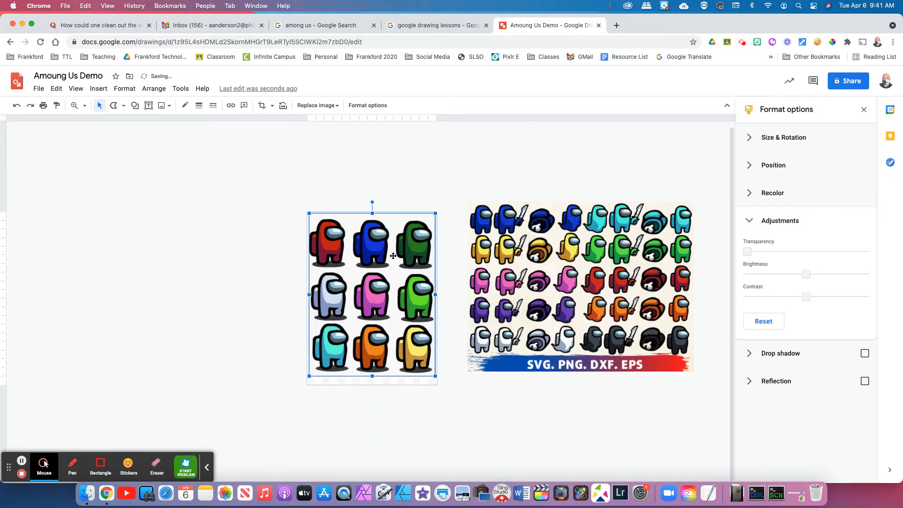
Step: Crop the nine-character picture down to the single red character in its upper-left corner
{"action": "left_click", "coordinate": [74, 106]}
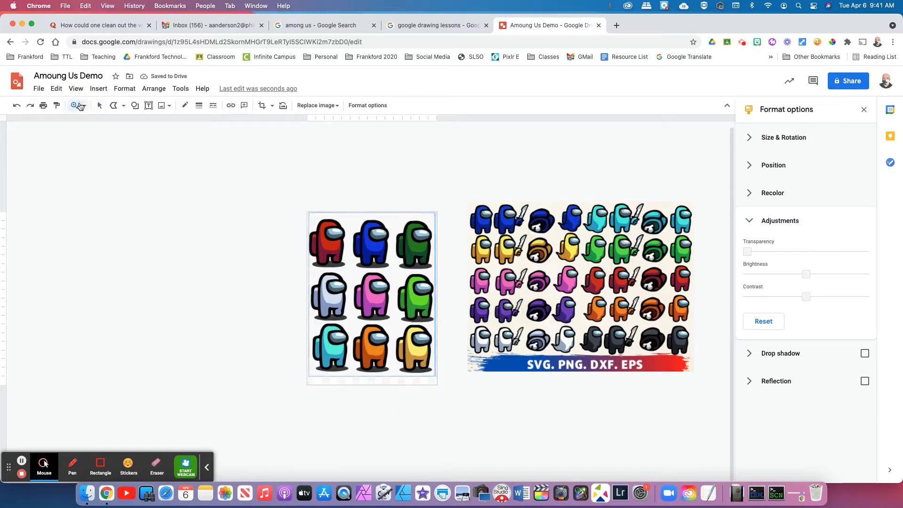
{"action": "left_click", "coordinate": [84, 105]}
{"action": "left_click", "coordinate": [102, 124]}
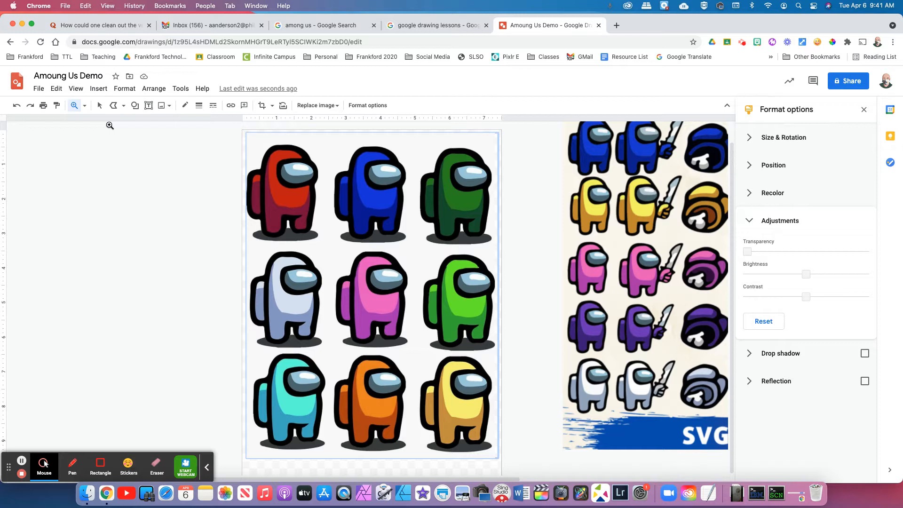
{"action": "left_click", "coordinate": [142, 291]}
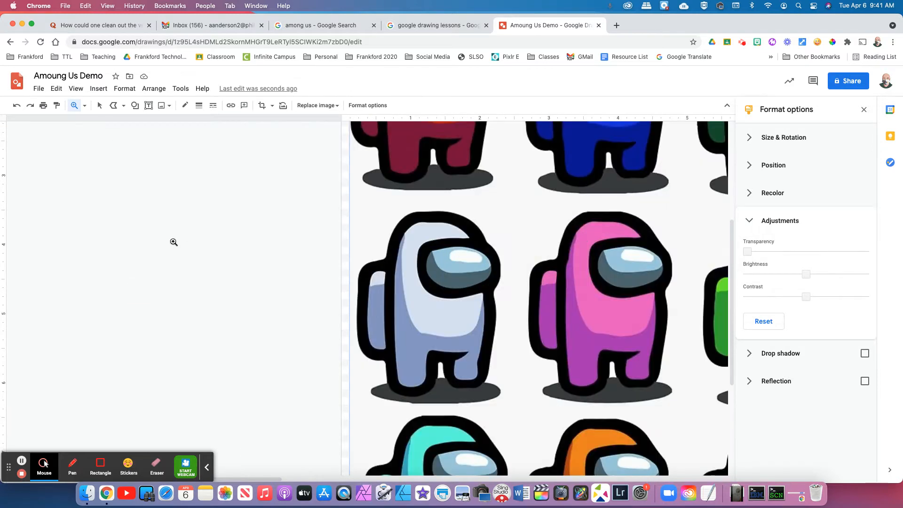
{"action": "left_click", "coordinate": [87, 106]}
{"action": "left_click", "coordinate": [139, 204]}
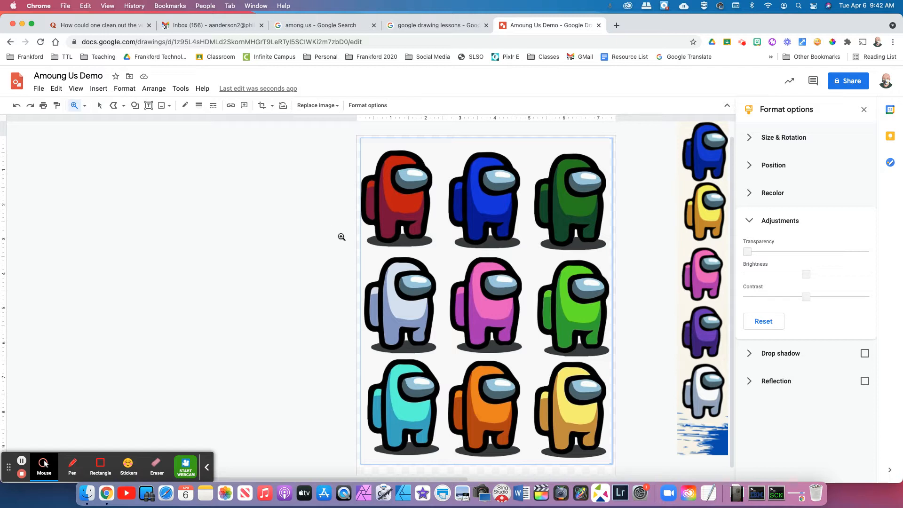
{"action": "left_click", "coordinate": [99, 105]}
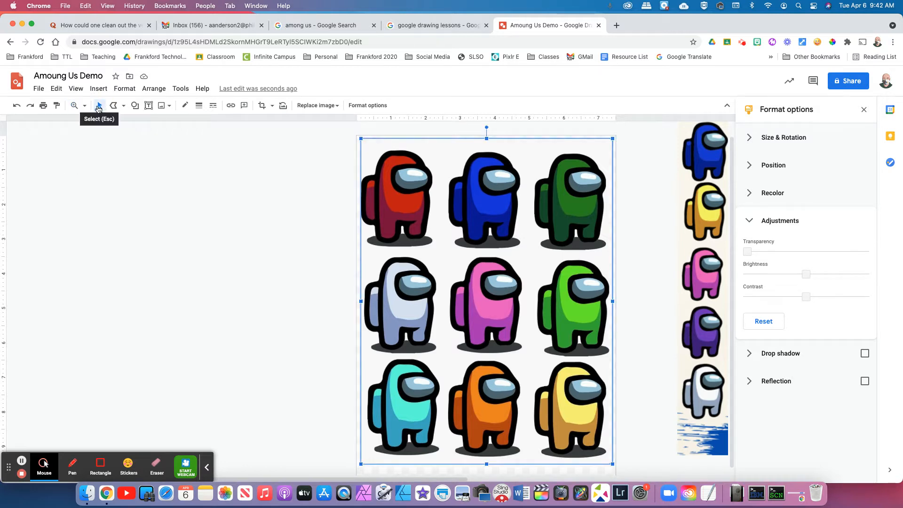
{"action": "double_click", "coordinate": [437, 268]}
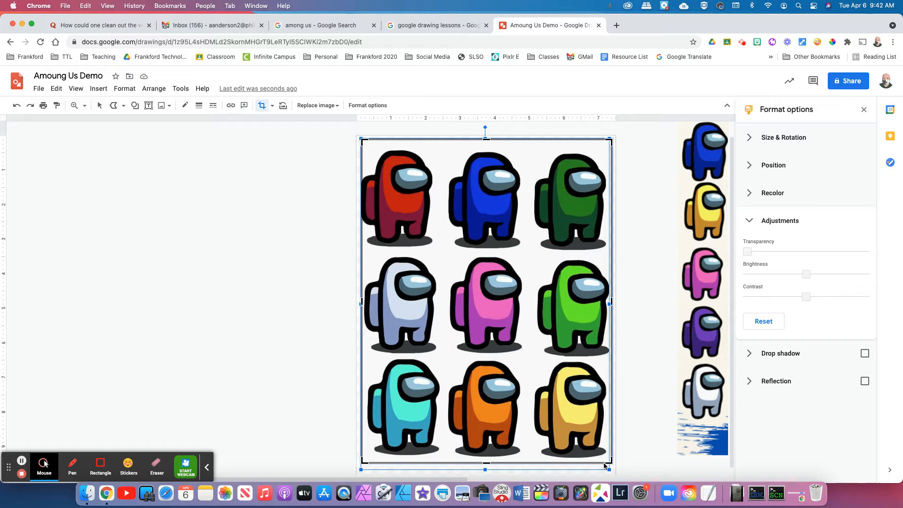
{"action": "left_click_drag", "start_coordinate": [610, 462], "coordinate": [441, 251]}
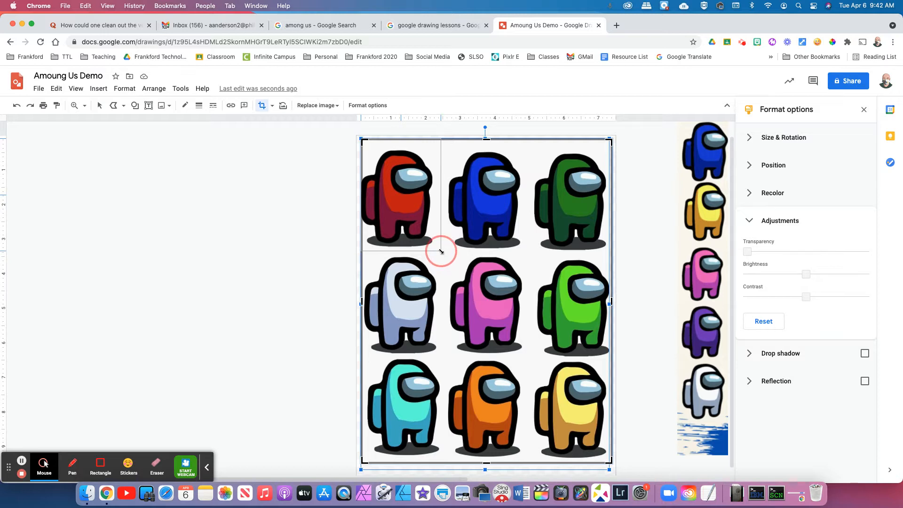
{"action": "left_click_drag", "start_coordinate": [441, 251], "coordinate": [442, 252]}
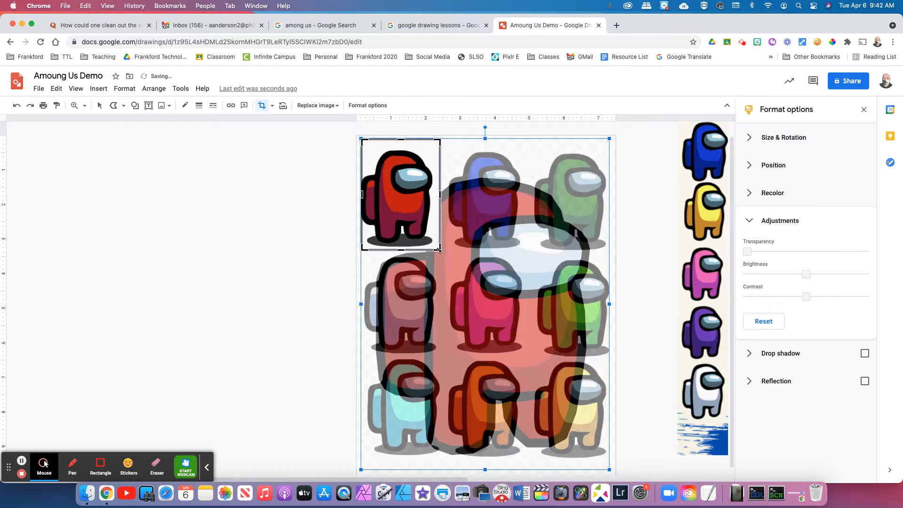
Step: Shift the picture behind the crop frame so that the pink middle character fills it, and apply the crop
{"action": "left_click", "coordinate": [396, 202]}
{"action": "left_click_drag", "start_coordinate": [397, 202], "coordinate": [400, 211]}
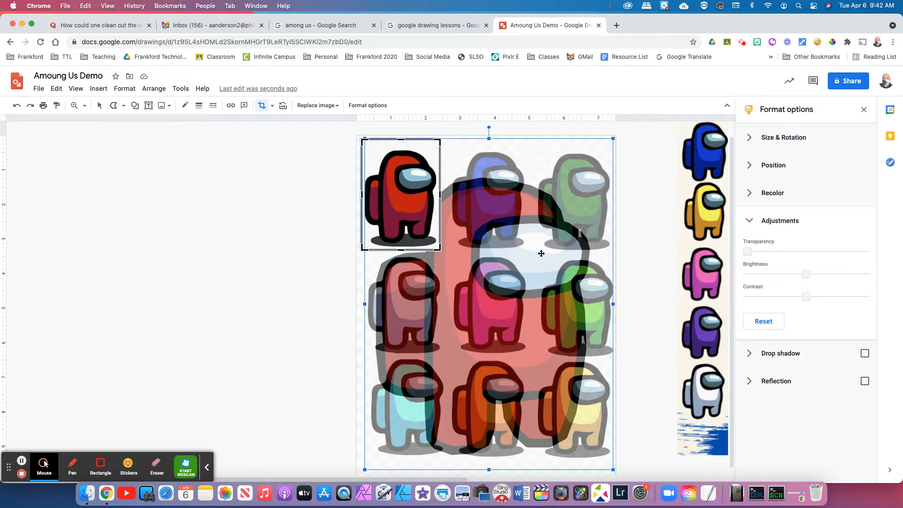
{"action": "left_click_drag", "start_coordinate": [571, 319], "coordinate": [461, 275]}
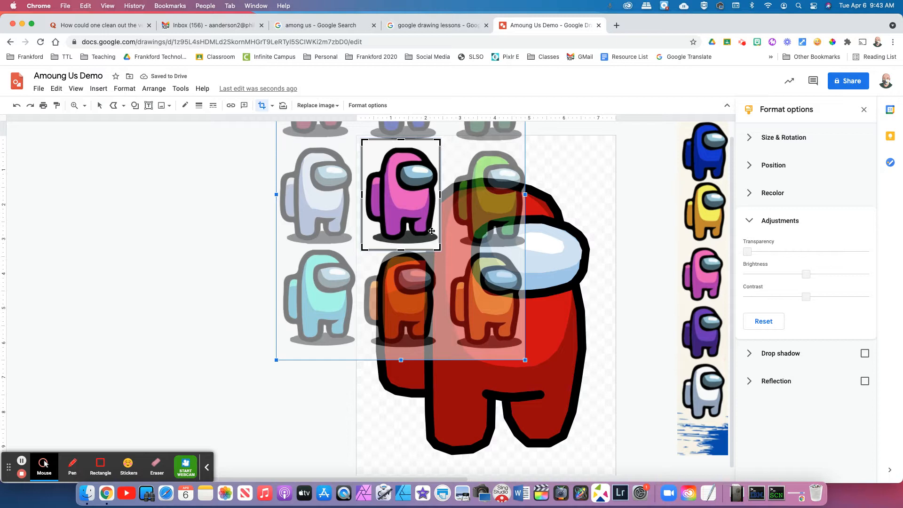
{"action": "key", "text": "Return"}
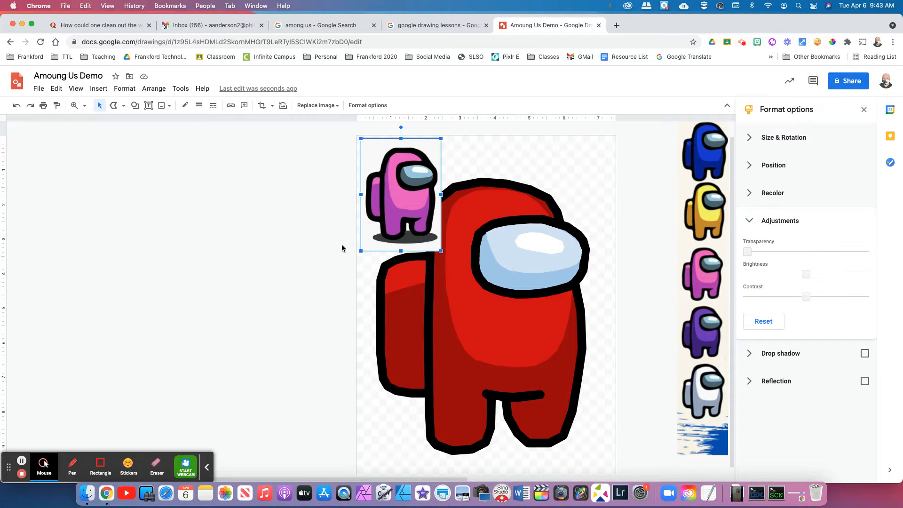
Step: Move the large red character drawing off the page into the empty area on its left, and deselect it
{"action": "left_click", "coordinate": [503, 363]}
{"action": "left_click_drag", "start_coordinate": [522, 326], "coordinate": [239, 288]}
{"action": "left_click", "coordinate": [307, 272]}
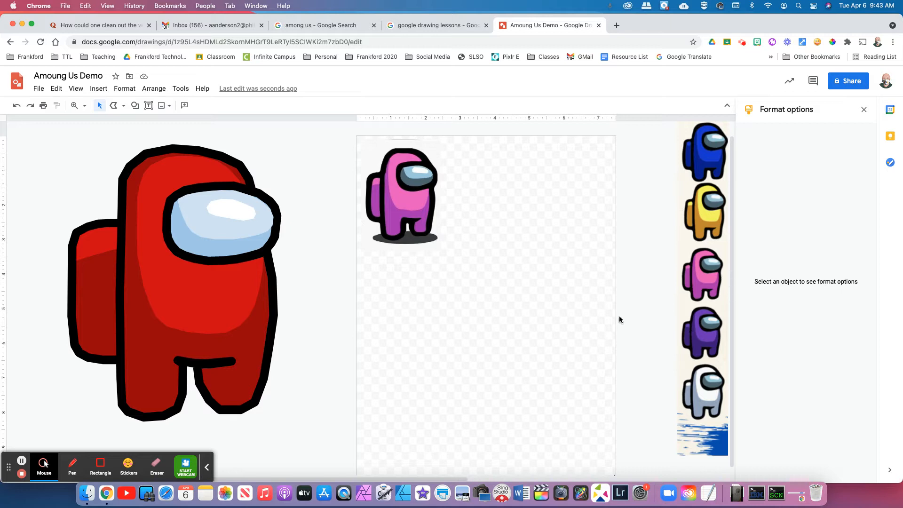
Step: Enlarge the cropped pink character picture to nearly fill the page and center it there
{"action": "left_click", "coordinate": [399, 203]}
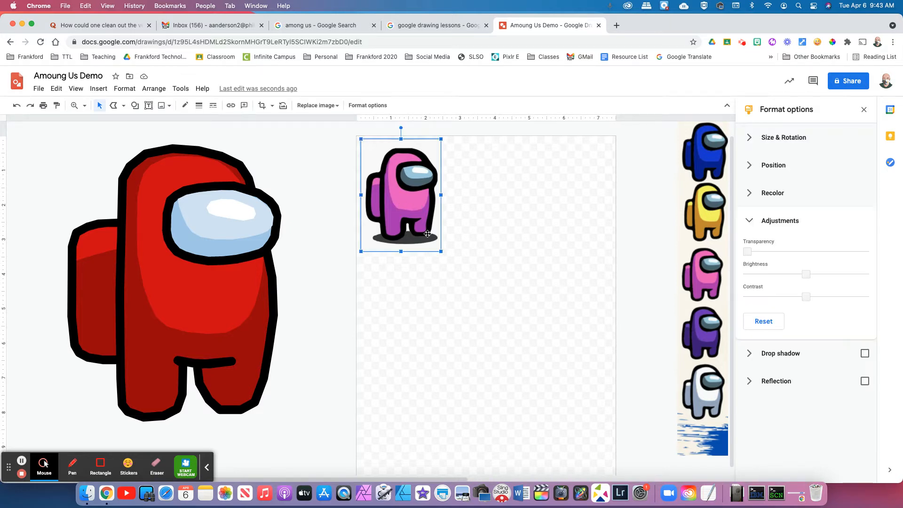
{"action": "scroll", "coordinate": [480, 285], "scroll_direction": "down", "scroll_amount": 1}
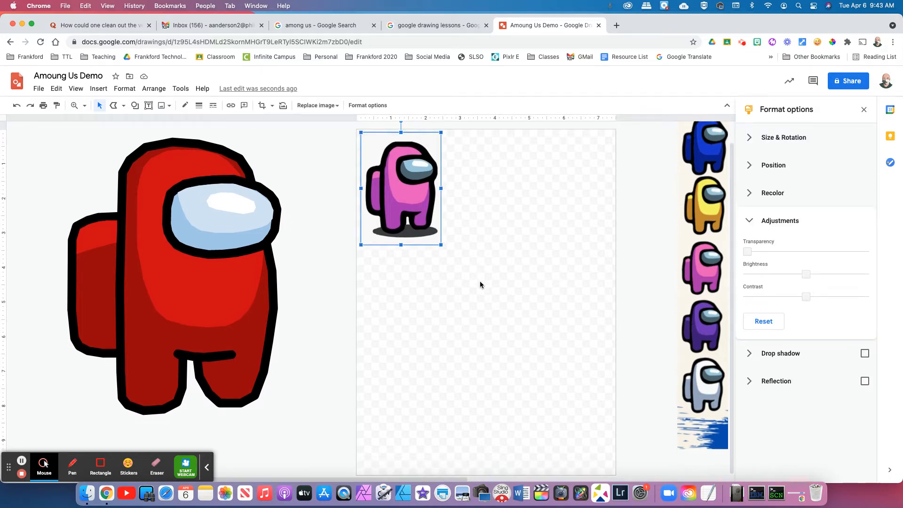
{"action": "left_click_drag", "start_coordinate": [440, 244], "coordinate": [604, 416]}
{"action": "left_click_drag", "start_coordinate": [521, 281], "coordinate": [526, 280]}
{"action": "left_click", "coordinate": [504, 278]}
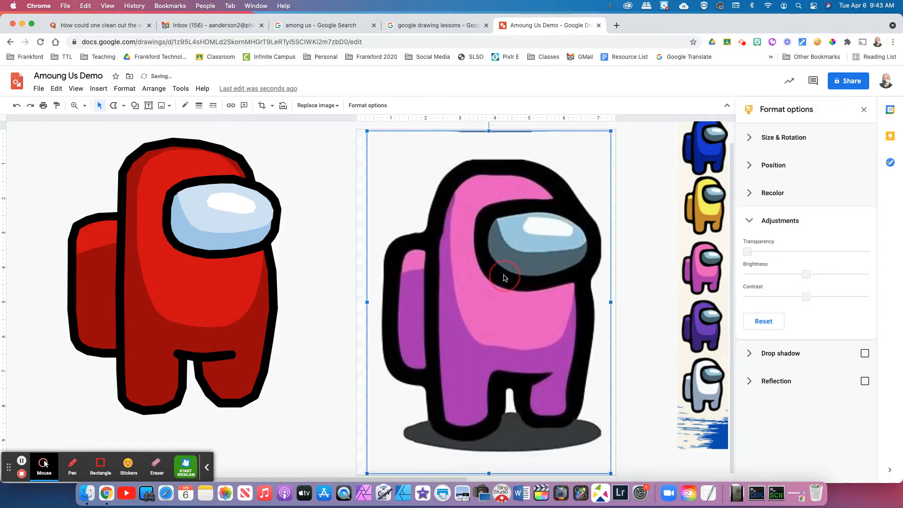
{"action": "left_click", "coordinate": [638, 259]}
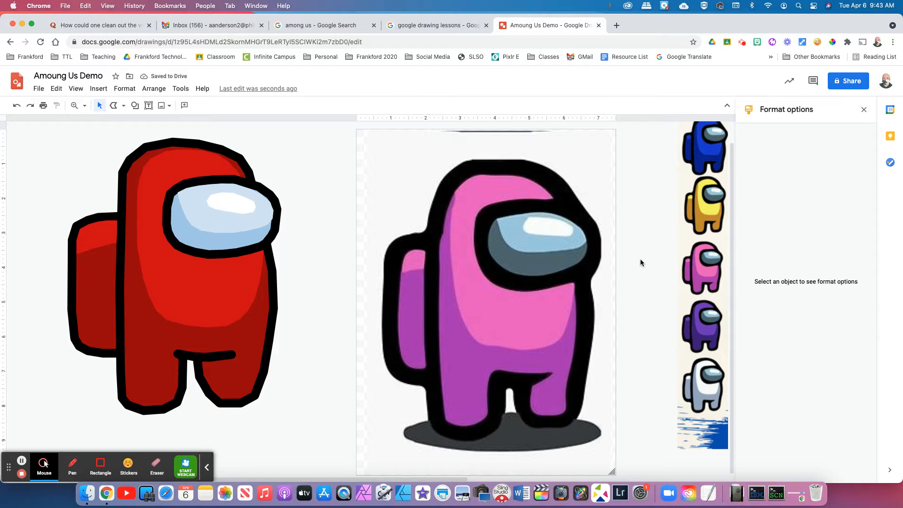
{"action": "left_click_drag", "start_coordinate": [530, 276], "coordinate": [528, 274]}
{"action": "left_click", "coordinate": [632, 272]}
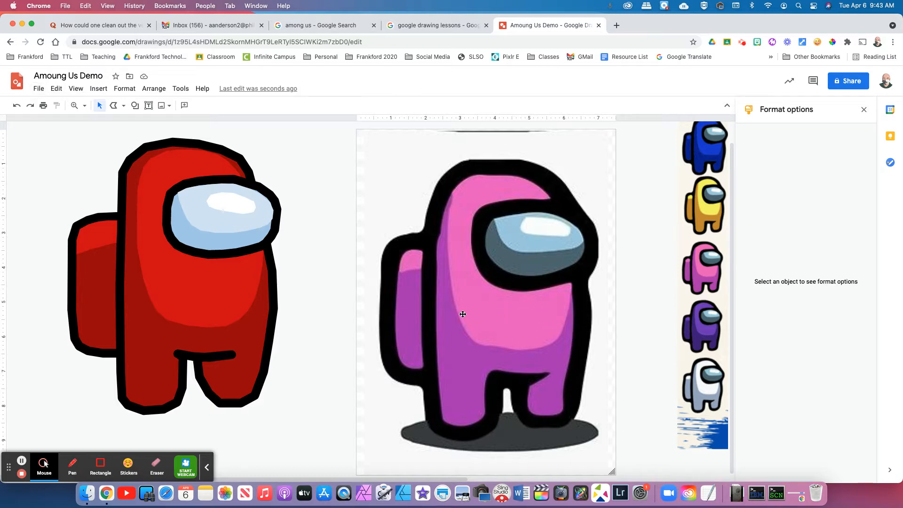
Step: Try to scale down the red character drawing beside the page, and undo the resize
{"action": "left_click", "coordinate": [171, 324]}
{"action": "left_click", "coordinate": [72, 417]}
{"action": "left_click", "coordinate": [105, 380]}
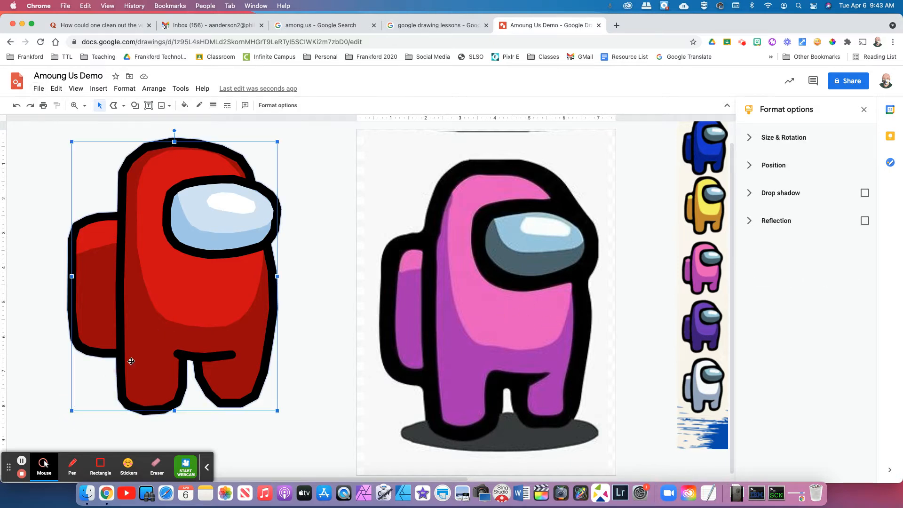
{"action": "left_click_drag", "start_coordinate": [71, 410], "coordinate": [126, 366]}
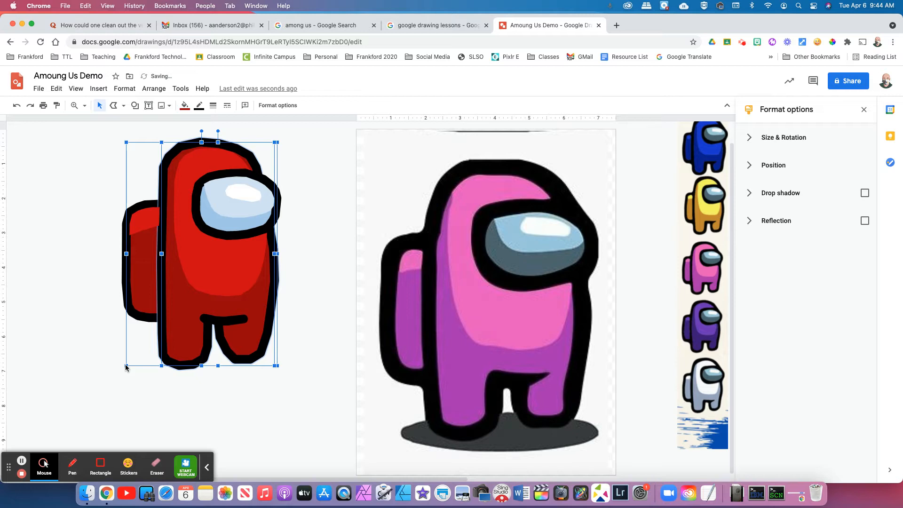
{"action": "key", "text": "super+z"}
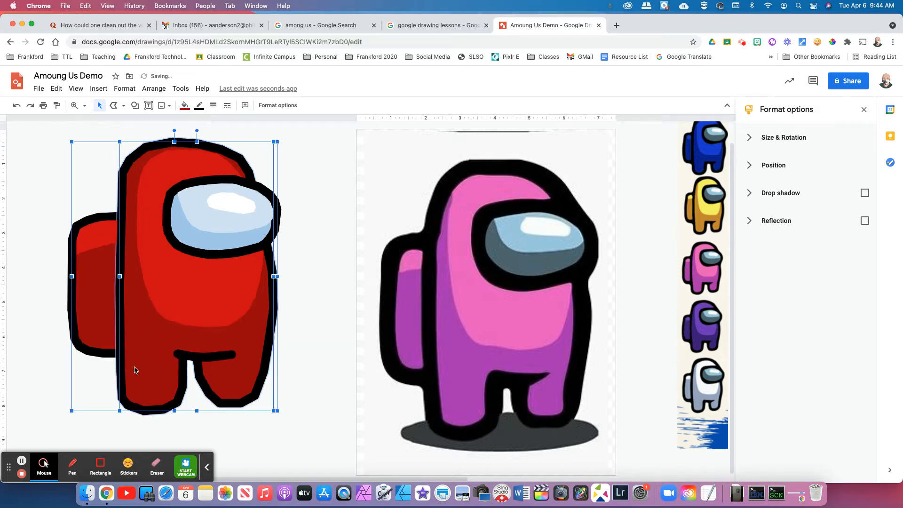
{"action": "left_click", "coordinate": [323, 371]}
{"action": "left_click", "coordinate": [429, 364]}
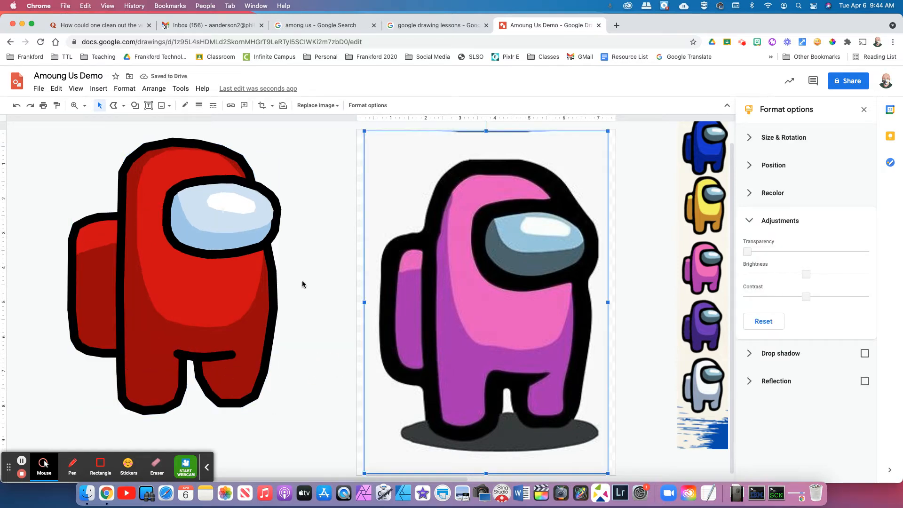
Step: Examine the custom page size in the page setup, and close it without applying any change
{"action": "left_click", "coordinate": [38, 89]}
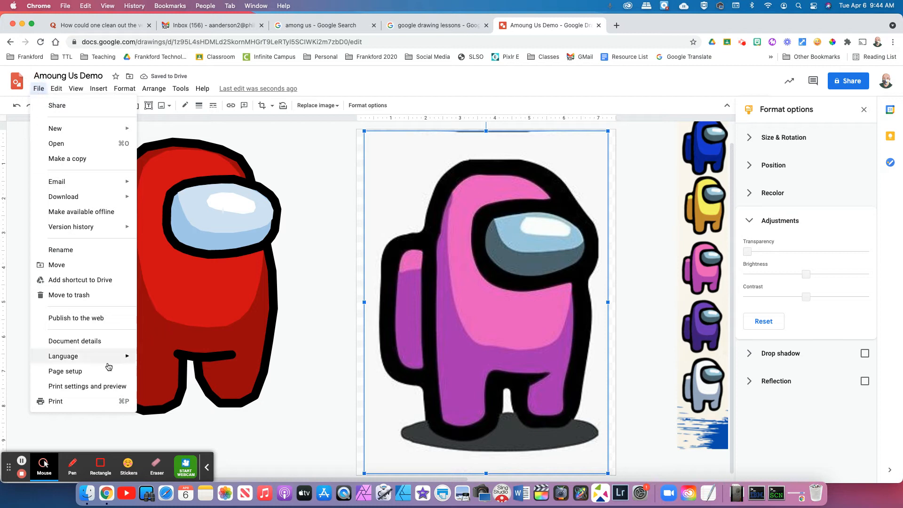
{"action": "left_click", "coordinate": [80, 377]}
{"action": "left_click", "coordinate": [407, 280]}
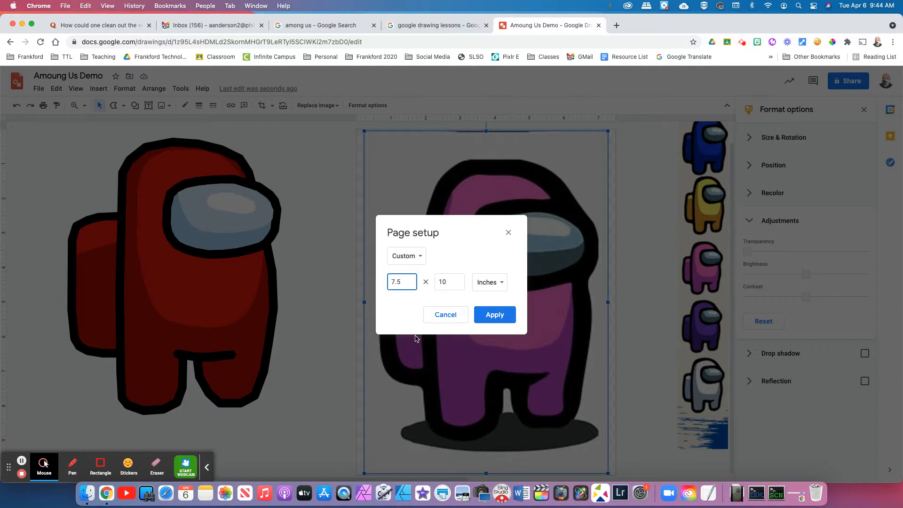
{"action": "left_click", "coordinate": [455, 315]}
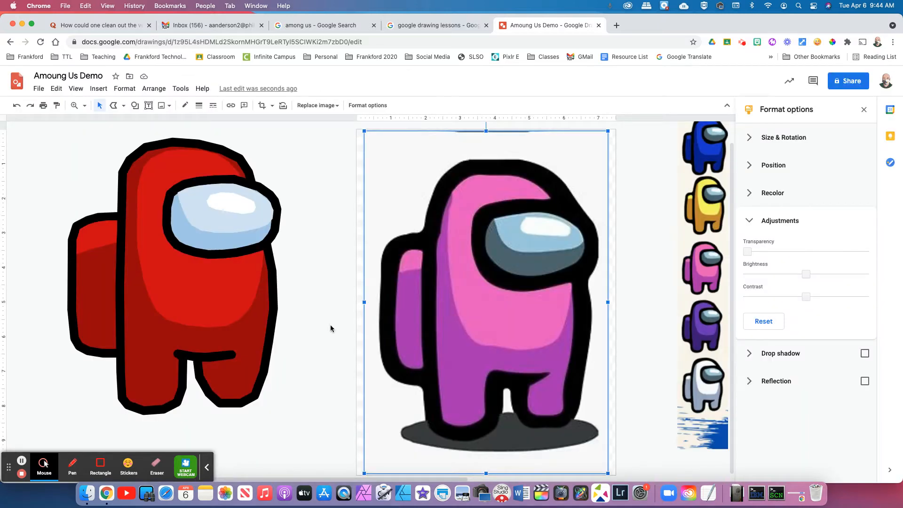
{"action": "left_click", "coordinate": [319, 327]}
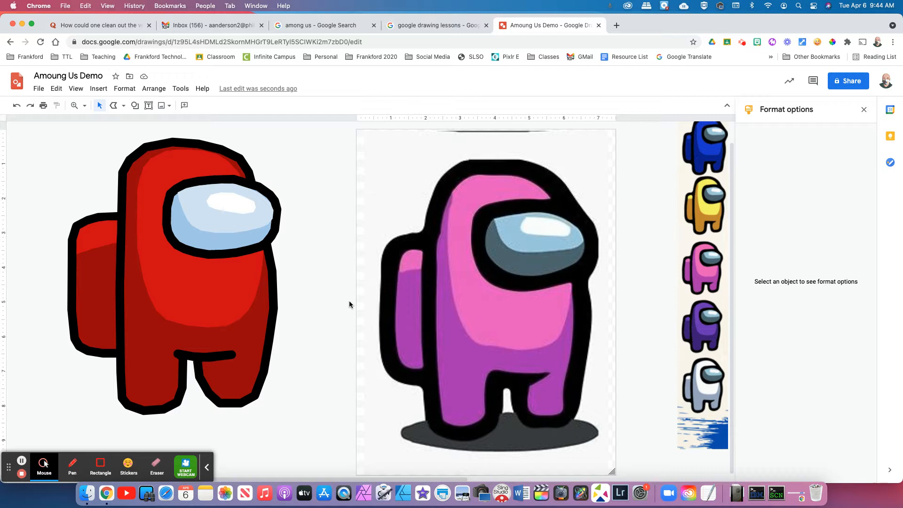
Step: Trace the pink character's backpack as a closed polyline shape along its black outline, with a straight edge against the body
{"action": "left_click", "coordinate": [113, 105]}
{"action": "left_click", "coordinate": [438, 241]}
{"action": "left_click", "coordinate": [409, 242]}
{"action": "left_click", "coordinate": [399, 248]}
{"action": "left_click", "coordinate": [393, 257]}
{"action": "left_click", "coordinate": [389, 275]}
{"action": "left_click", "coordinate": [386, 297]}
{"action": "left_click", "coordinate": [387, 313]}
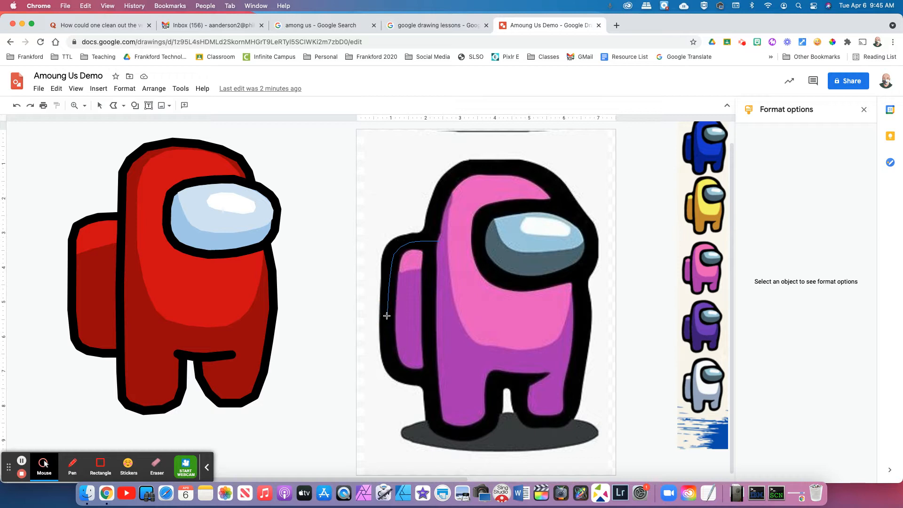
{"action": "left_click", "coordinate": [386, 347]}
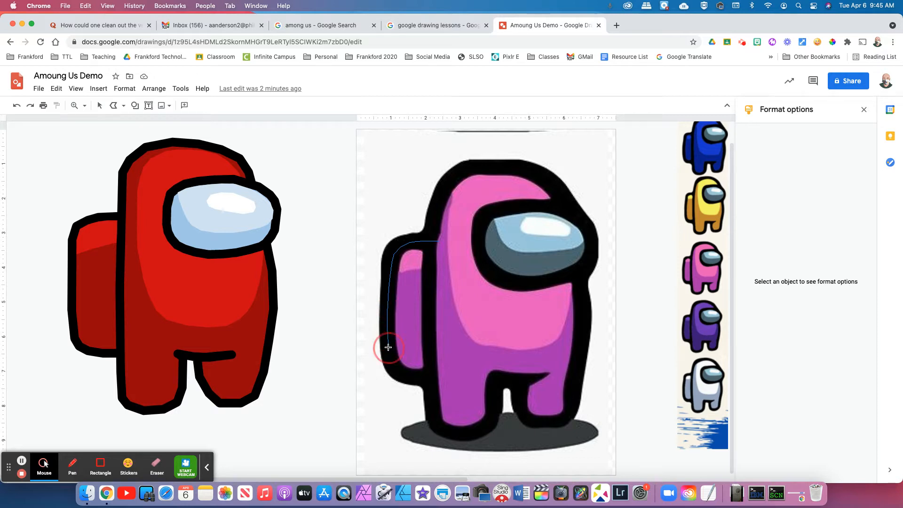
{"action": "left_click", "coordinate": [397, 371]}
{"action": "left_click", "coordinate": [437, 377]}
{"action": "left_click", "coordinate": [438, 241]}
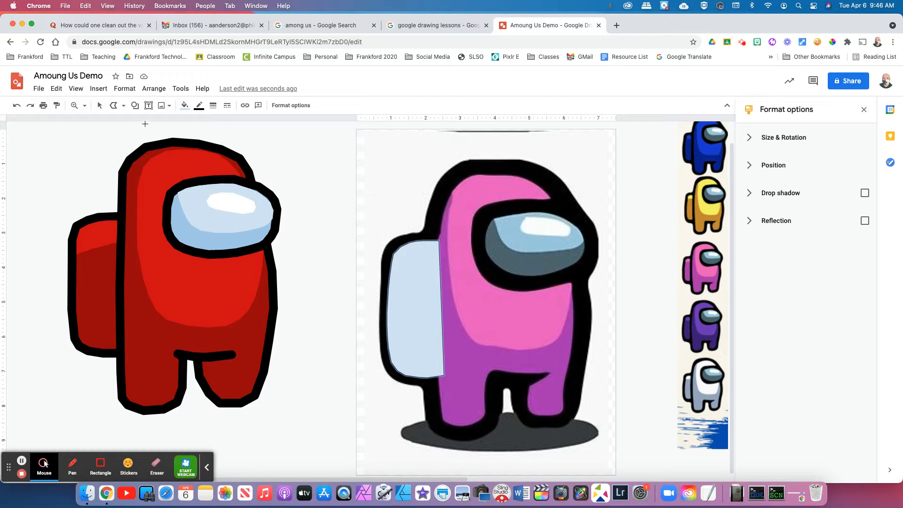
{"action": "left_click", "coordinate": [99, 104]}
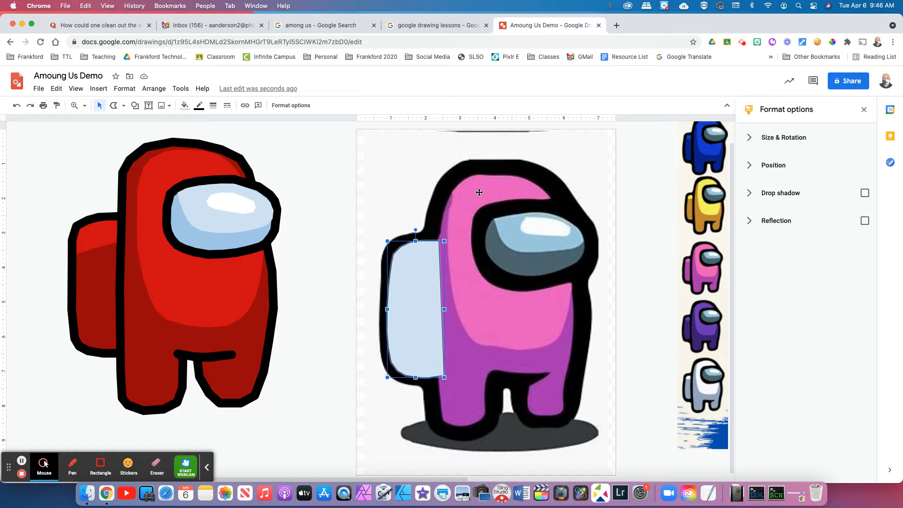
Step: Raise the transparency of the pink character picture to about half so it looks faded behind the traced shapes
{"action": "left_click", "coordinate": [479, 191]}
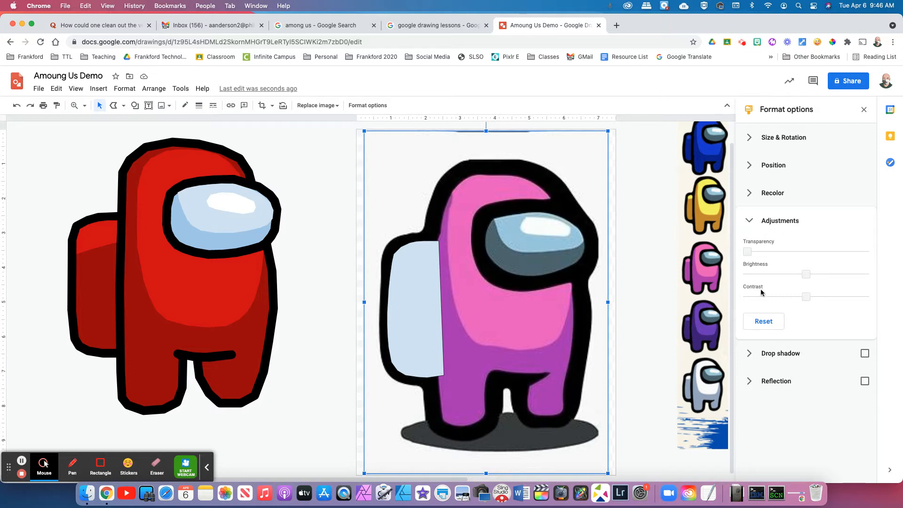
{"action": "left_click_drag", "start_coordinate": [749, 252], "coordinate": [846, 252]}
{"action": "left_click_drag", "start_coordinate": [833, 252], "coordinate": [815, 253]}
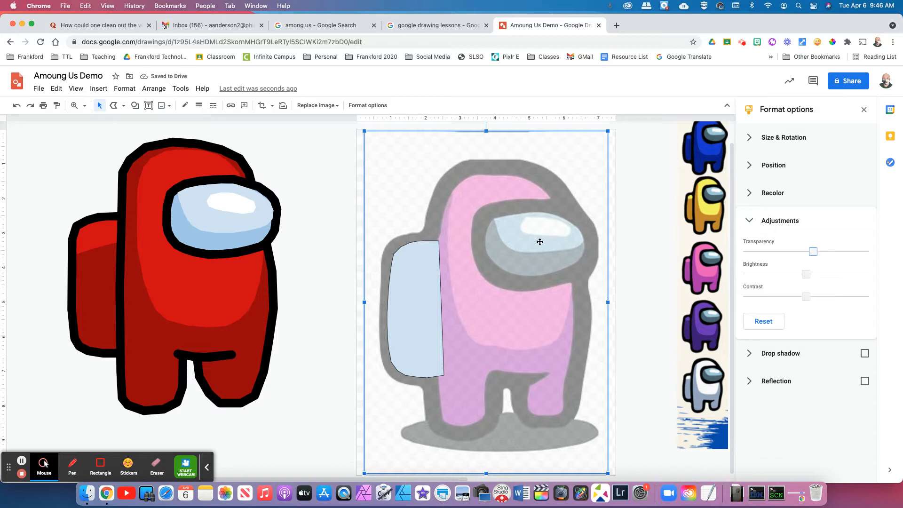
{"action": "left_click_drag", "start_coordinate": [813, 253], "coordinate": [805, 253]}
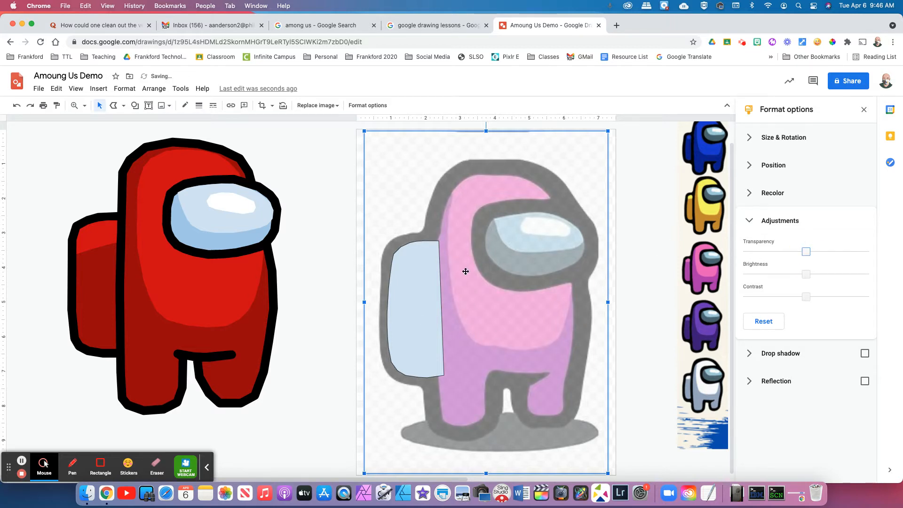
{"action": "left_click", "coordinate": [410, 281]}
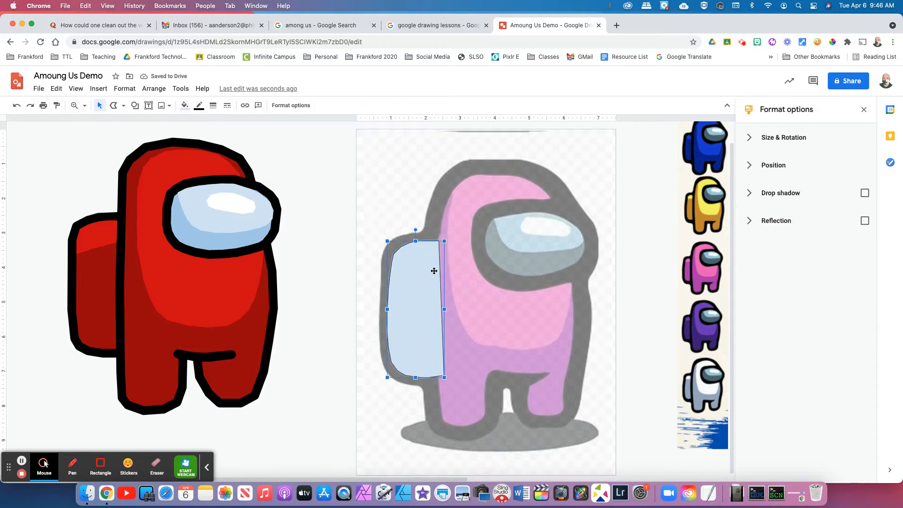
{"action": "left_click", "coordinate": [472, 263]}
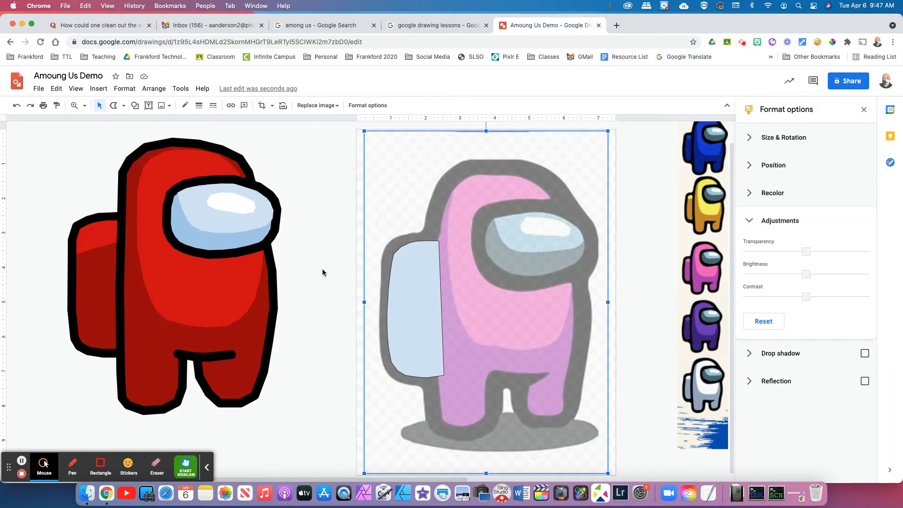
Step: Trace the character's body and both legs as one closed polyline, starting and ending at the crotch line and following the middle of the black outline
{"action": "left_click", "coordinate": [113, 106]}
{"action": "left_click", "coordinate": [124, 107]}
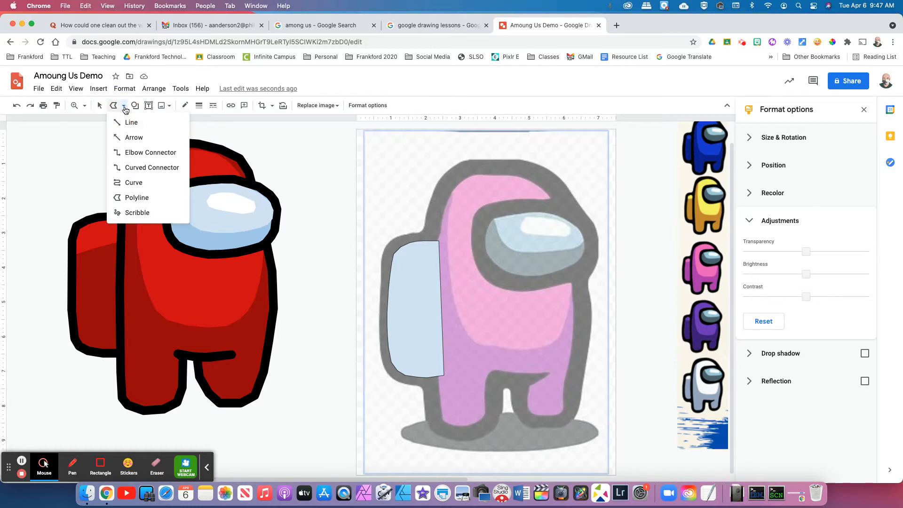
{"action": "left_click", "coordinate": [132, 199]}
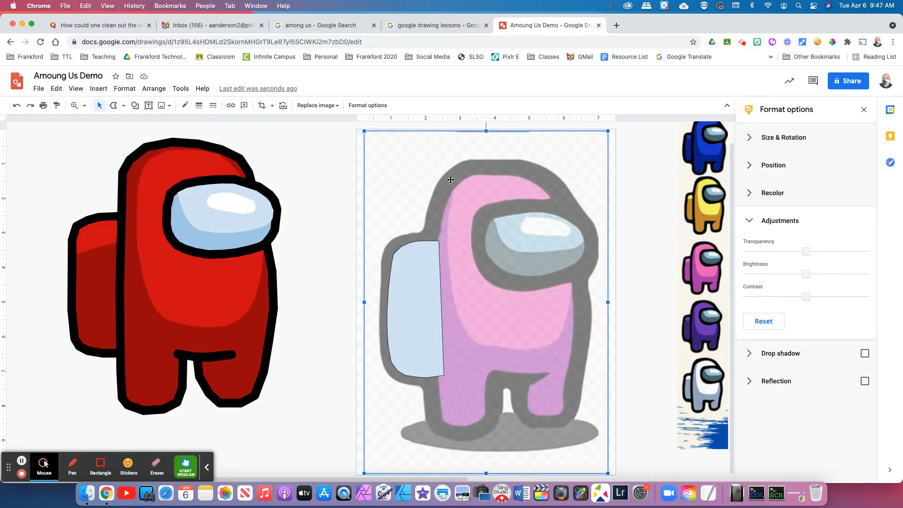
{"action": "left_click", "coordinate": [114, 105]}
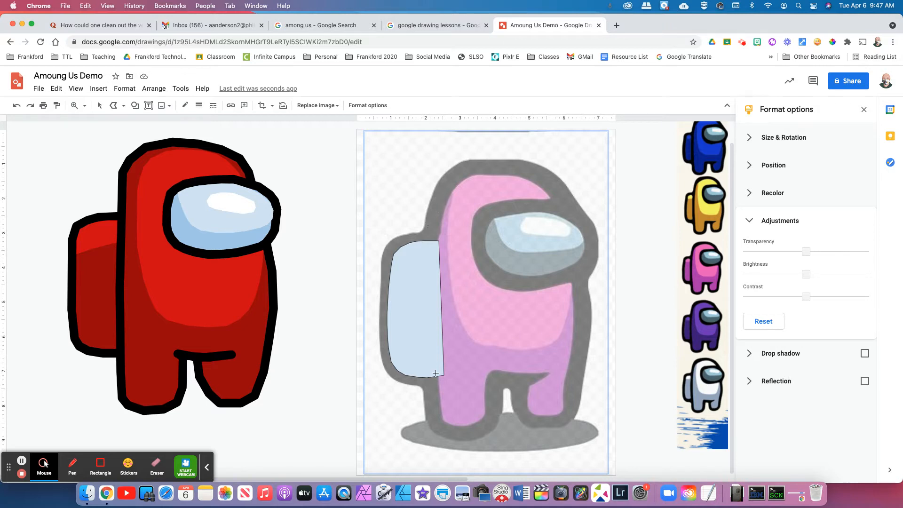
{"action": "left_click", "coordinate": [535, 378]}
{"action": "left_click", "coordinate": [525, 379]}
{"action": "left_click", "coordinate": [515, 380]}
{"action": "left_click", "coordinate": [505, 380]}
{"action": "left_click", "coordinate": [496, 379]}
{"action": "left_click", "coordinate": [494, 389]}
{"action": "left_click", "coordinate": [494, 399]}
{"action": "left_click", "coordinate": [491, 415]}
{"action": "left_click", "coordinate": [488, 424]}
{"action": "left_click", "coordinate": [444, 429]}
{"action": "left_click", "coordinate": [436, 424]}
{"action": "left_click", "coordinate": [428, 377]}
{"action": "left_click", "coordinate": [428, 241]}
{"action": "left_click", "coordinate": [430, 229]}
{"action": "left_click", "coordinate": [434, 217]}
{"action": "left_click", "coordinate": [437, 209]}
{"action": "left_click", "coordinate": [442, 191]}
{"action": "left_click", "coordinate": [446, 184]}
{"action": "left_click", "coordinate": [454, 177]}
{"action": "left_click", "coordinate": [477, 168]}
{"action": "left_click", "coordinate": [490, 168]}
{"action": "left_click", "coordinate": [504, 168]}
{"action": "left_click", "coordinate": [523, 171]}
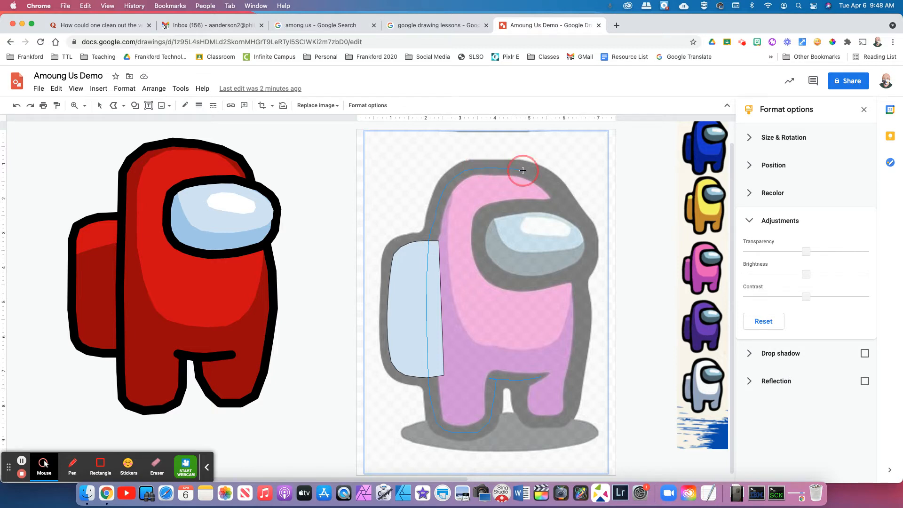
{"action": "left_click", "coordinate": [537, 175]}
{"action": "left_click", "coordinate": [547, 180]}
{"action": "left_click", "coordinate": [555, 189]}
{"action": "left_click", "coordinate": [578, 240]}
{"action": "left_click", "coordinate": [582, 303]}
{"action": "left_click", "coordinate": [582, 343]}
{"action": "left_click", "coordinate": [579, 363]}
{"action": "left_click", "coordinate": [575, 380]}
{"action": "left_click", "coordinate": [529, 421]}
{"action": "left_click", "coordinate": [525, 416]}
{"action": "left_click", "coordinate": [520, 408]}
{"action": "left_click", "coordinate": [518, 398]}
{"action": "left_click", "coordinate": [538, 378]}
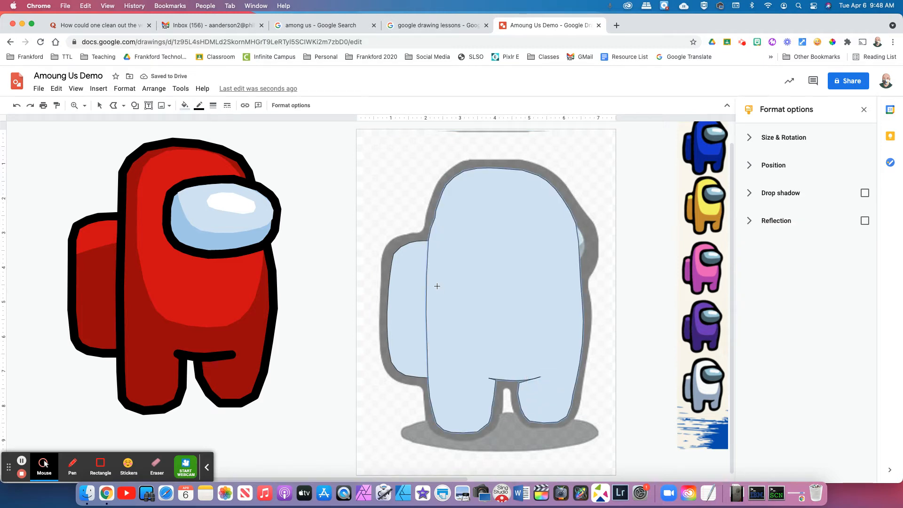
Step: Set the border weight of the traced body shape to 24px
{"action": "left_click", "coordinate": [214, 108]}
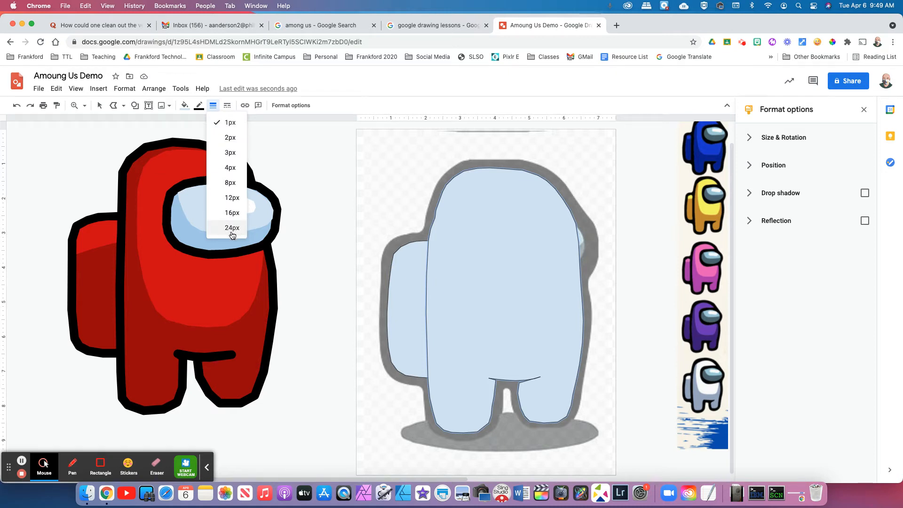
{"action": "left_click", "coordinate": [214, 107]}
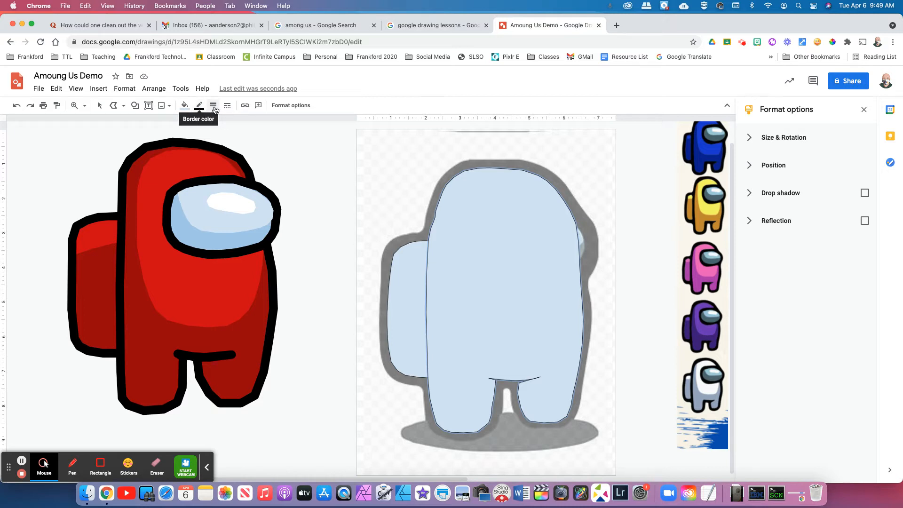
{"action": "left_click", "coordinate": [214, 107]}
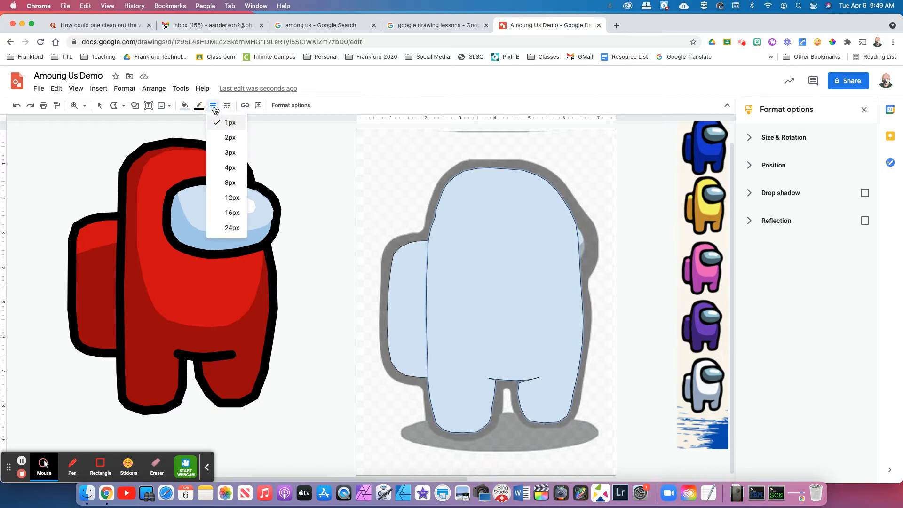
{"action": "left_click", "coordinate": [231, 228]}
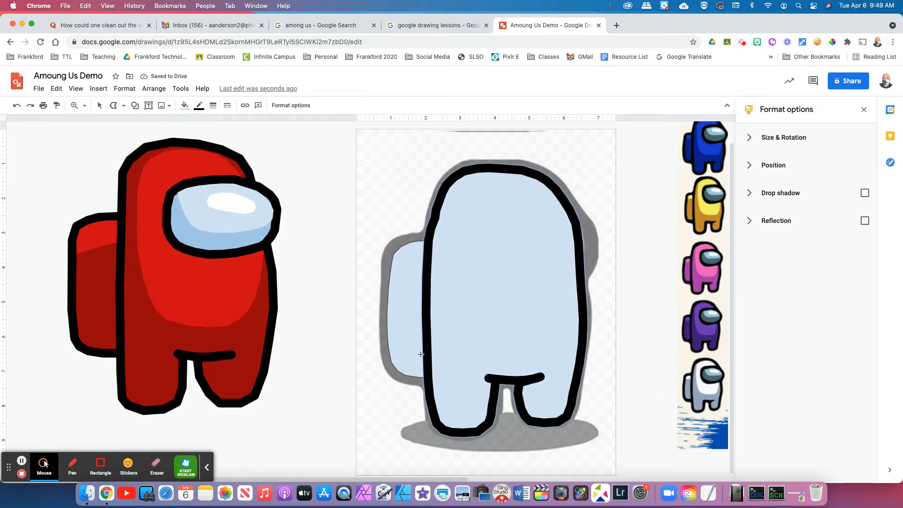
Step: Set the border weight of the traced backpack shape to 24px and deselect it
{"action": "scroll", "coordinate": [421, 354], "scroll_direction": "right", "scroll_amount": 1}
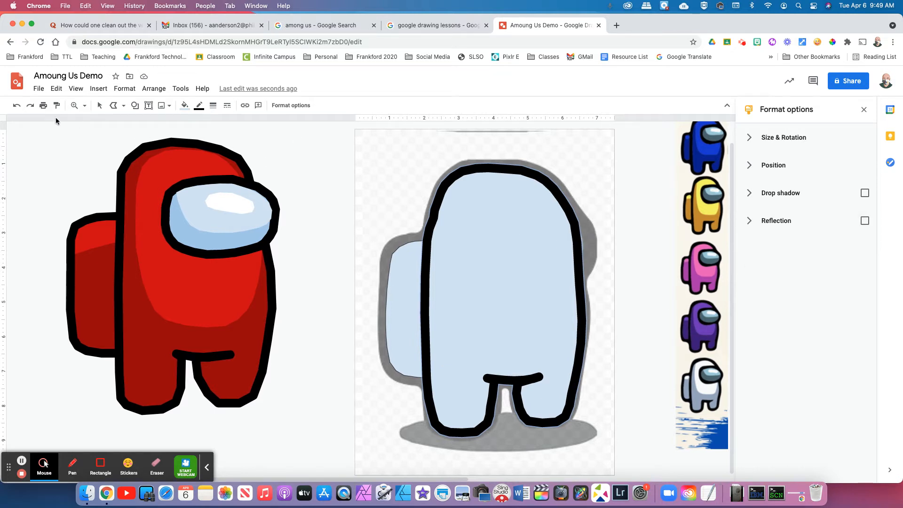
{"action": "left_click", "coordinate": [100, 106]}
{"action": "left_click", "coordinate": [383, 274]}
{"action": "left_click", "coordinate": [404, 275]}
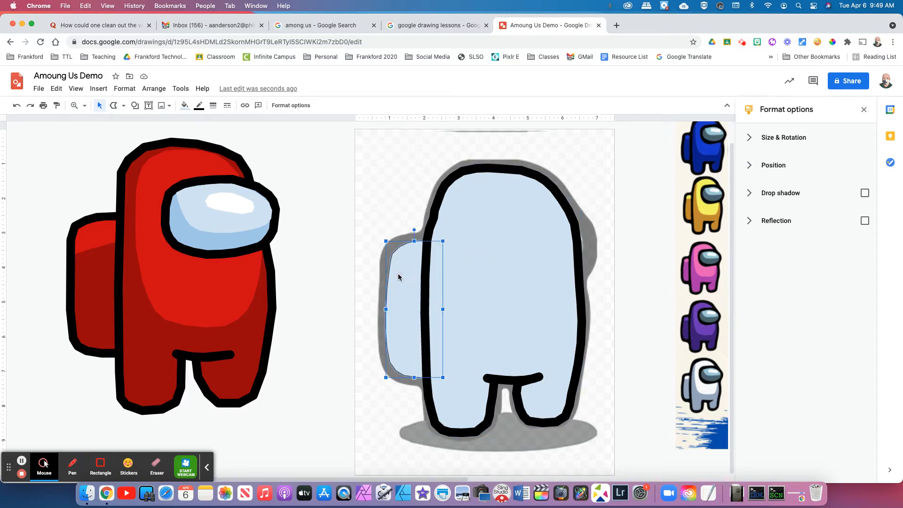
{"action": "left_click", "coordinate": [213, 106]}
{"action": "left_click", "coordinate": [228, 228]}
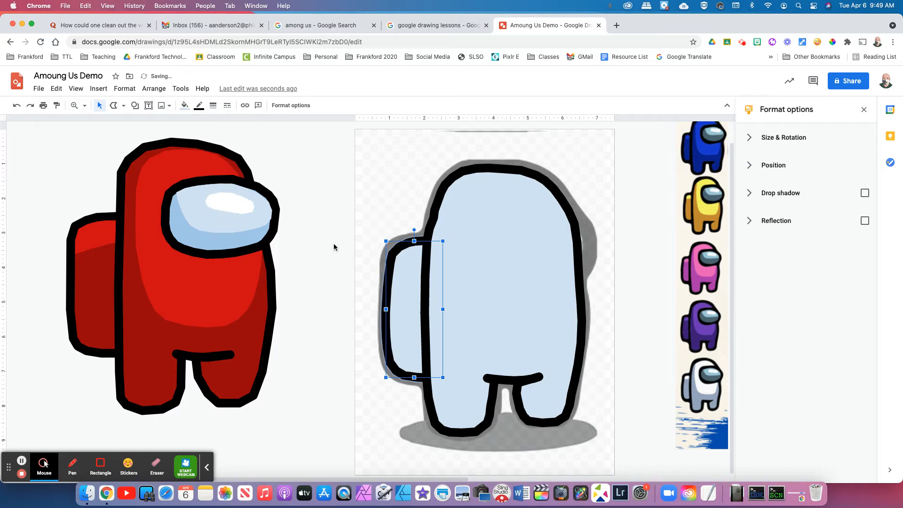
{"action": "left_click", "coordinate": [336, 252]}
Step: Move the traced body shape off the reference picture toward the red character, uncovering the faded visor
{"action": "left_click", "coordinate": [407, 294]}
{"action": "left_click", "coordinate": [503, 287]}
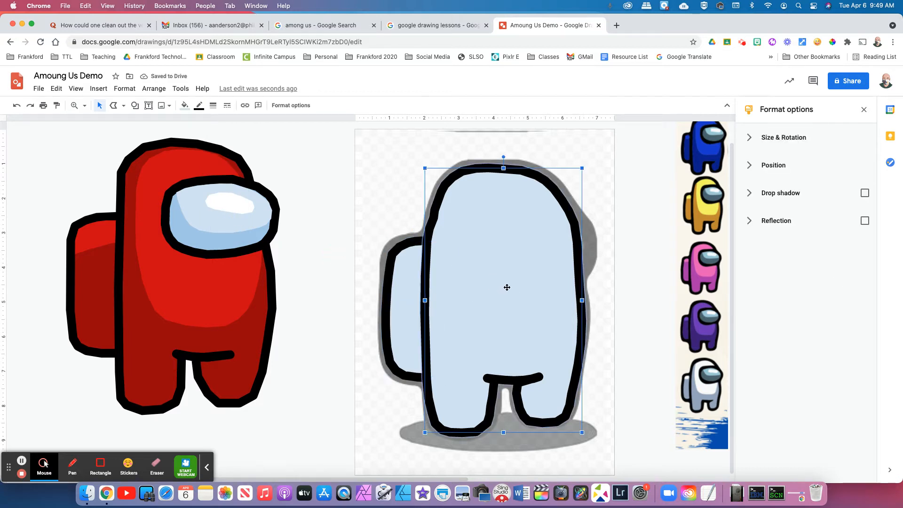
{"action": "left_click_drag", "start_coordinate": [540, 282], "coordinate": [279, 298]}
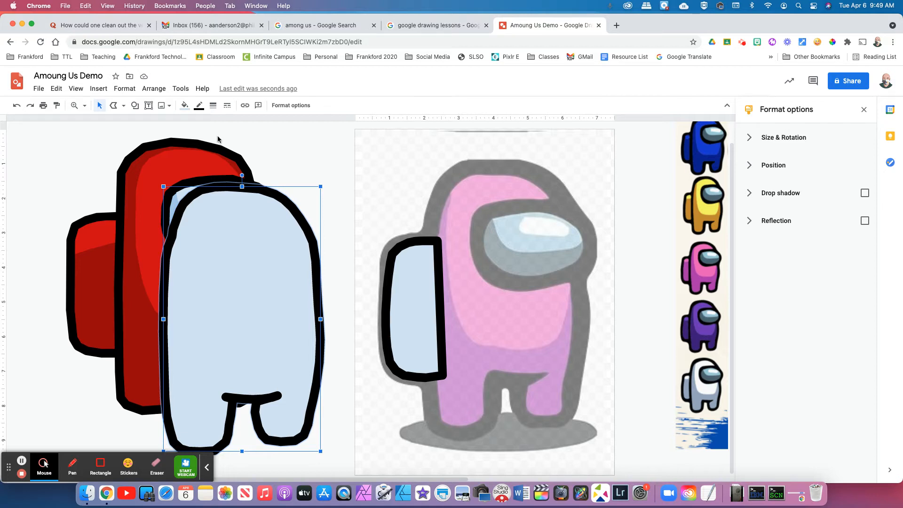
{"action": "left_click_drag", "start_coordinate": [244, 258], "coordinate": [325, 269]}
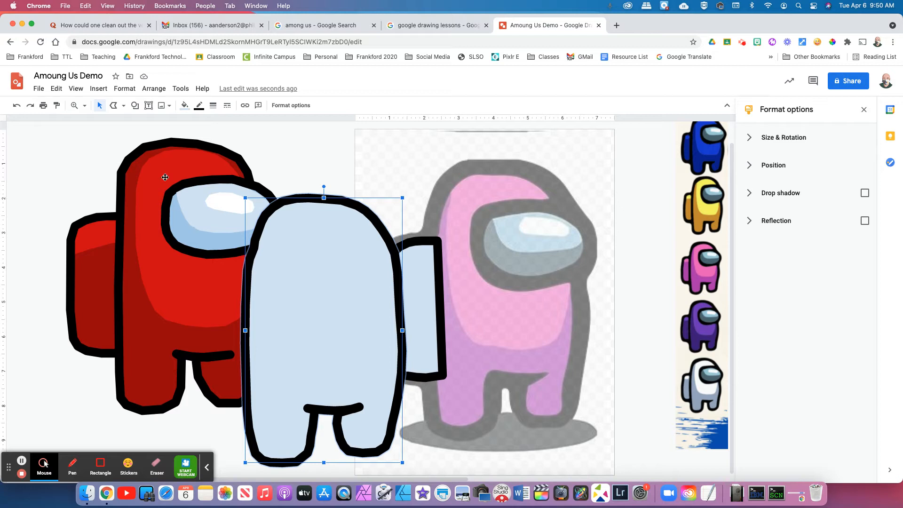
Step: Trace the character's visor as a closed polyline along the middle of its black outline, and deselect it
{"action": "left_click", "coordinate": [113, 106]}
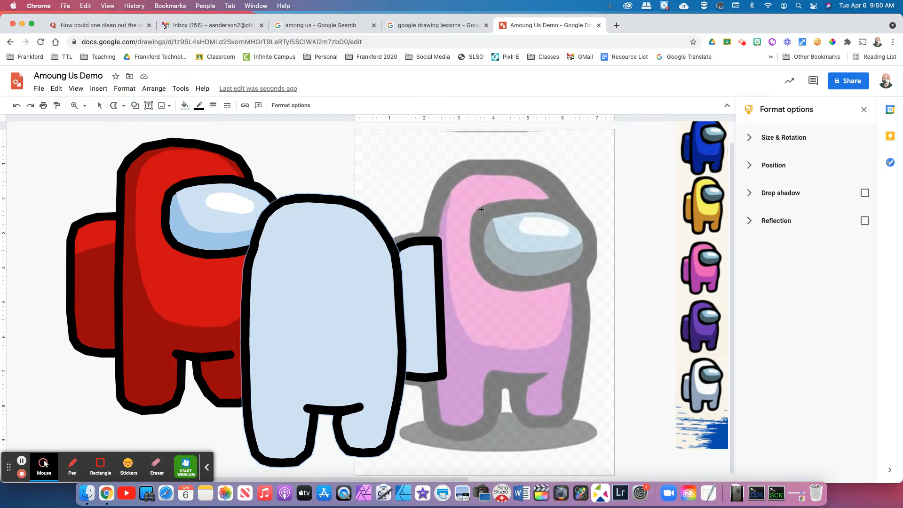
{"action": "left_click", "coordinate": [499, 210]}
{"action": "left_click", "coordinate": [516, 206]}
{"action": "left_click", "coordinate": [584, 225]}
{"action": "left_click", "coordinate": [590, 242]}
{"action": "left_click", "coordinate": [589, 258]}
{"action": "left_click", "coordinate": [580, 271]}
{"action": "left_click", "coordinate": [516, 285]}
{"action": "left_click", "coordinate": [502, 281]}
{"action": "left_click", "coordinate": [490, 269]}
{"action": "left_click", "coordinate": [480, 257]}
{"action": "left_click", "coordinate": [500, 210]}
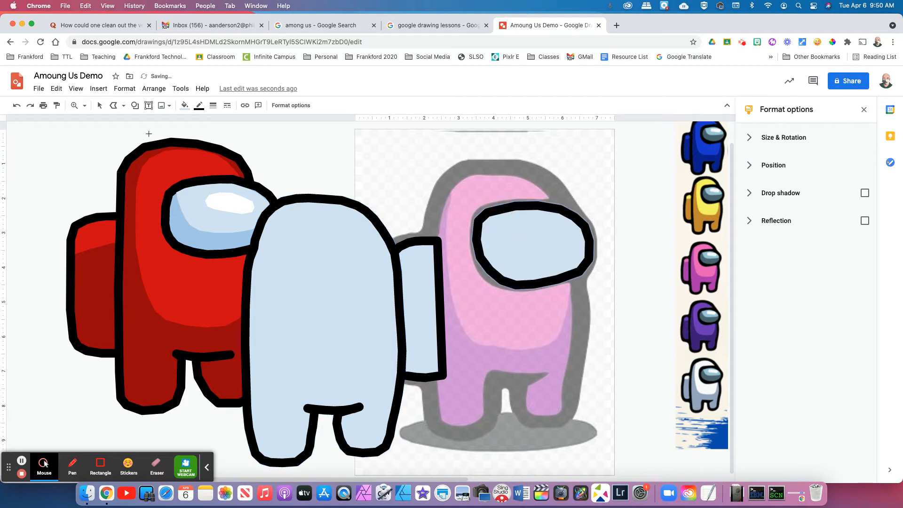
{"action": "left_click", "coordinate": [99, 105]}
{"action": "left_click", "coordinate": [550, 275]}
{"action": "left_click", "coordinate": [652, 335]}
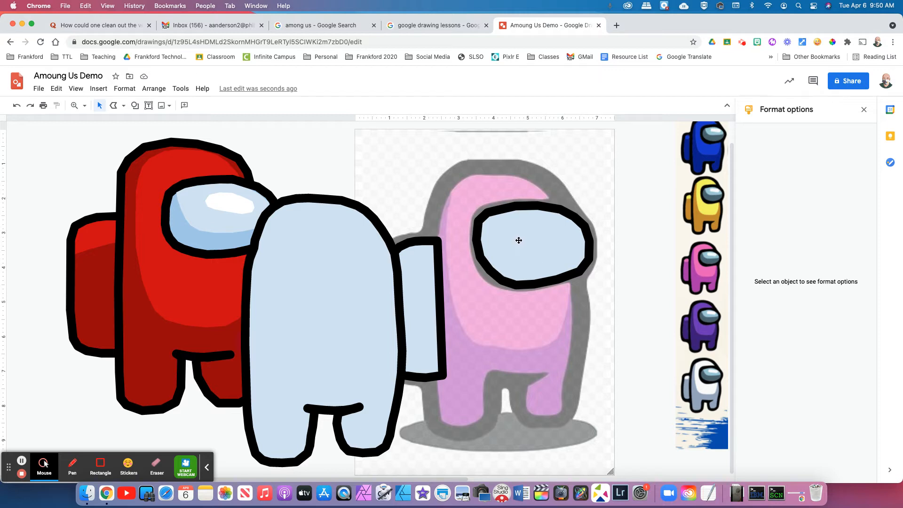
Step: Edit the points along the visor shape's lower and upper-left edges to smooth its curve and match the reference outline
{"action": "double_click", "coordinate": [478, 239]}
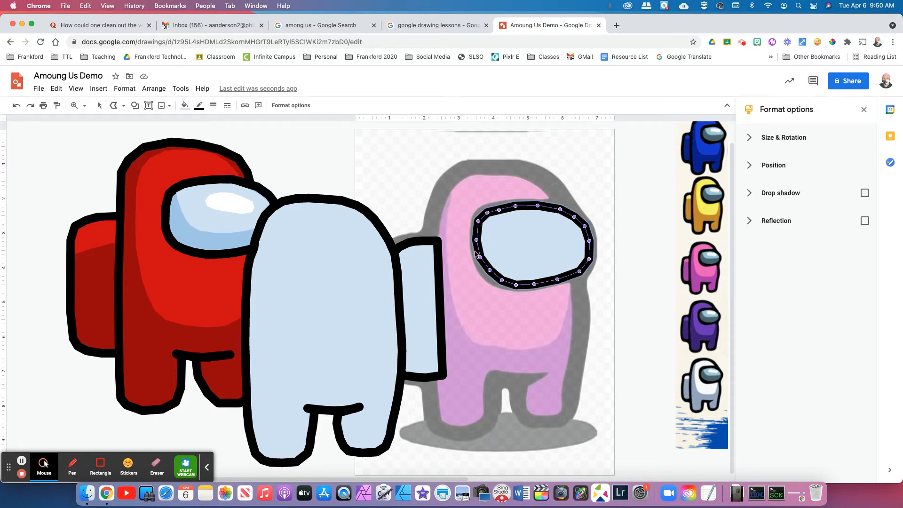
{"action": "double_click", "coordinate": [490, 273]}
{"action": "left_click_drag", "start_coordinate": [489, 271], "coordinate": [539, 288]}
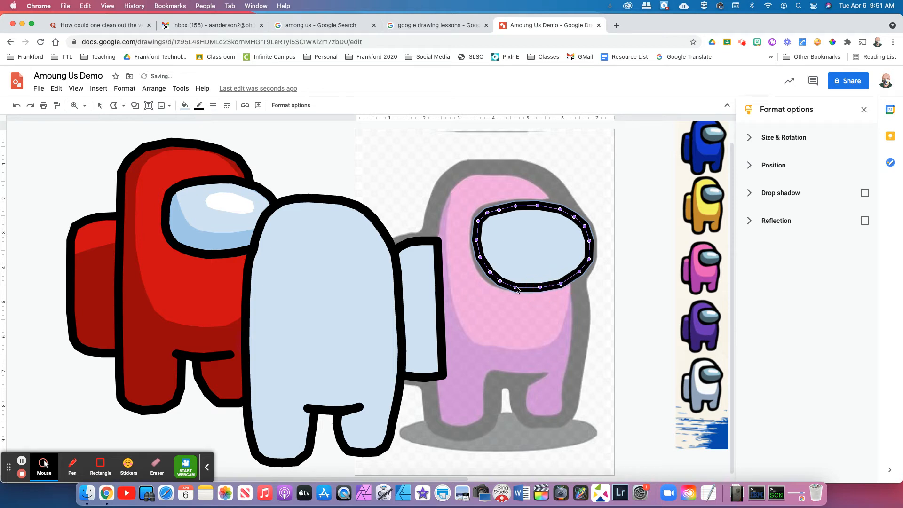
{"action": "left_click", "coordinate": [516, 287]}
{"action": "double_click", "coordinate": [485, 231]}
{"action": "left_click_drag", "start_coordinate": [480, 223], "coordinate": [498, 210]}
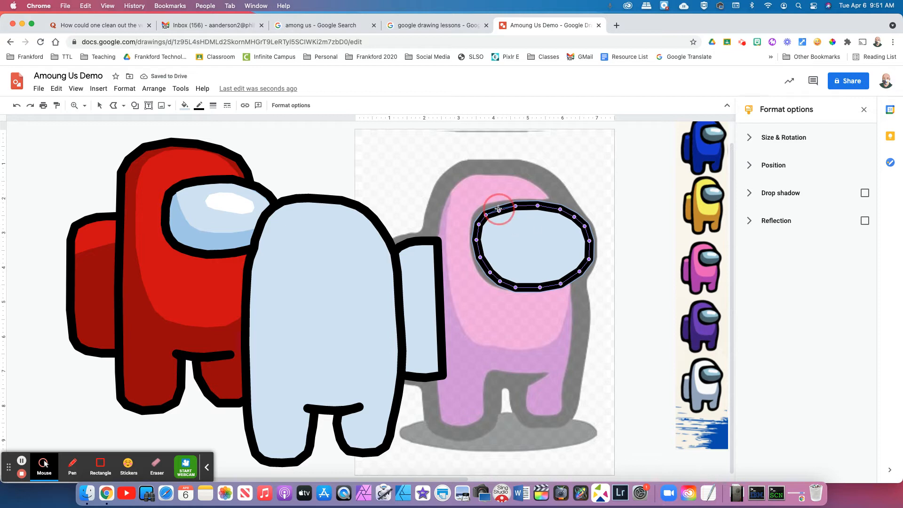
{"action": "left_click", "coordinate": [618, 227]}
Step: Nudge the visor shape into position over the reference visor and deselect it
{"action": "left_click", "coordinate": [517, 247]}
{"action": "left_click_drag", "start_coordinate": [547, 251], "coordinate": [540, 246]}
{"action": "left_click", "coordinate": [540, 246]}
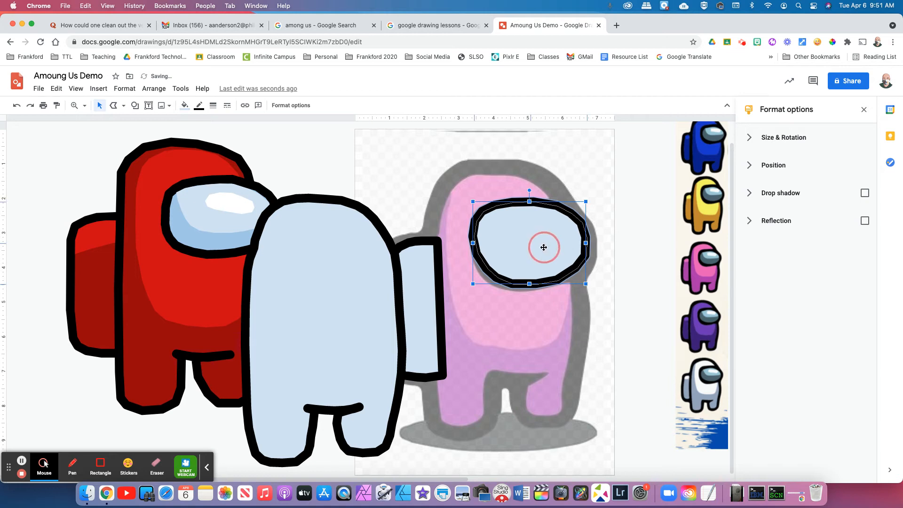
{"action": "left_click", "coordinate": [638, 244]}
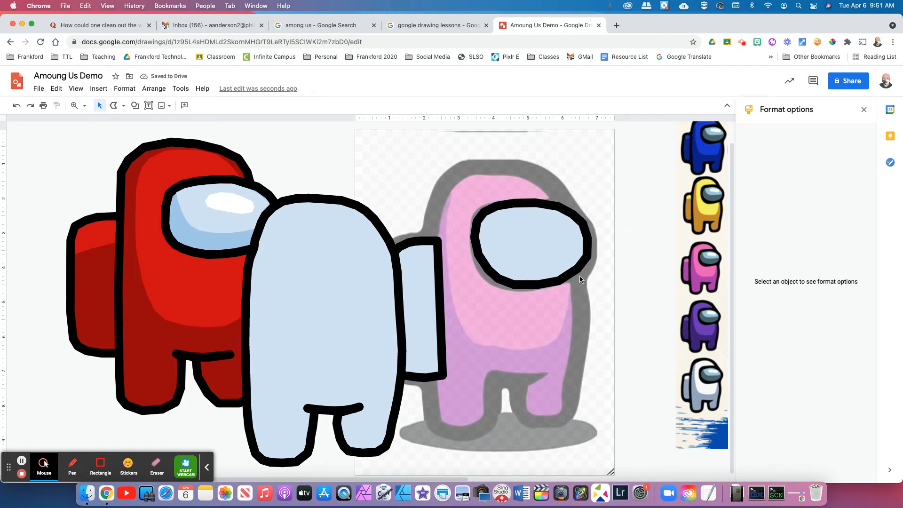
Step: Move the traced body shape back over the reference picture, aligned with the backpack and visor, and deselect everything
{"action": "left_click", "coordinate": [364, 289]}
{"action": "left_click_drag", "start_coordinate": [301, 316], "coordinate": [479, 284]}
{"action": "left_click", "coordinate": [413, 317]}
{"action": "left_click", "coordinate": [536, 252]}
{"action": "left_click", "coordinate": [307, 318]}
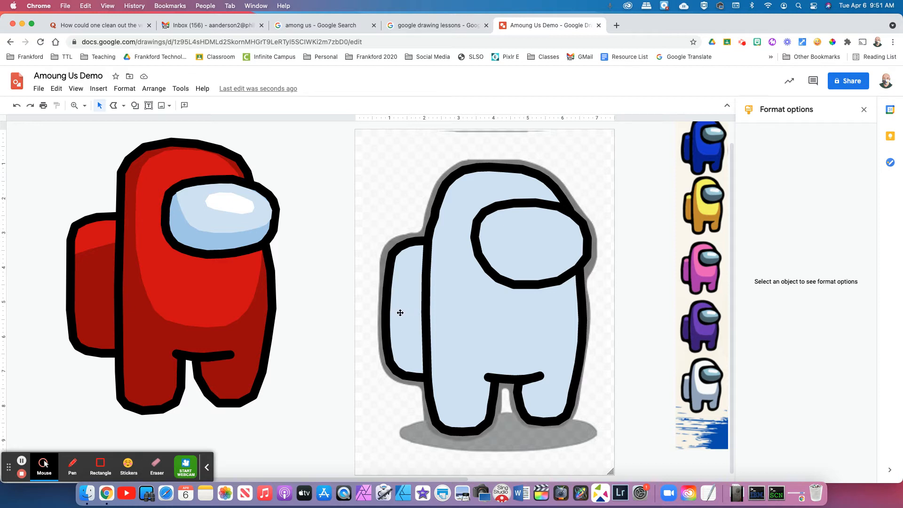
Step: Fill the traced backpack shape with the solid light blue palette color #6fa8dc
{"action": "left_click", "coordinate": [411, 303]}
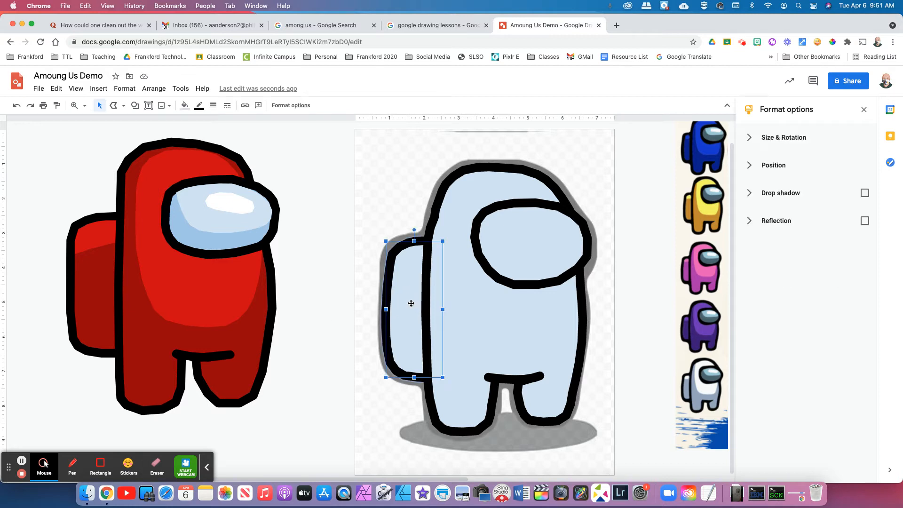
{"action": "left_click", "coordinate": [185, 106]}
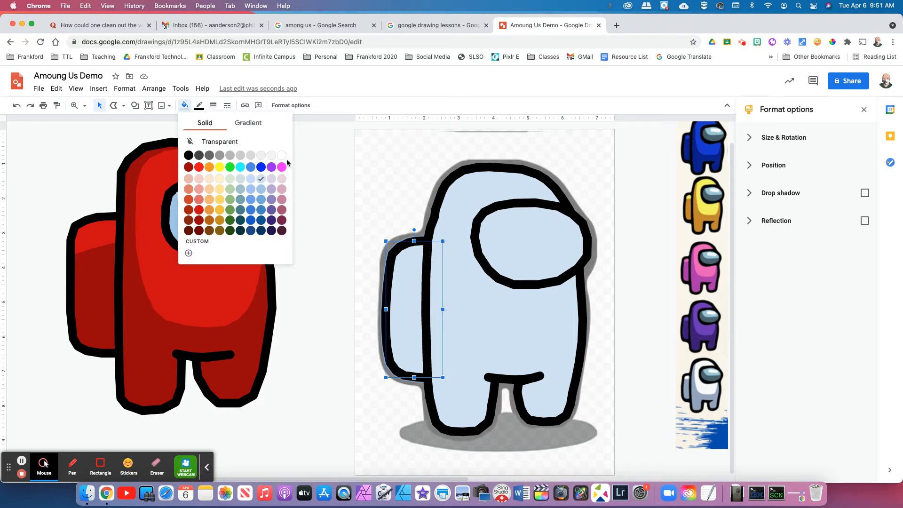
{"action": "left_click", "coordinate": [189, 255]}
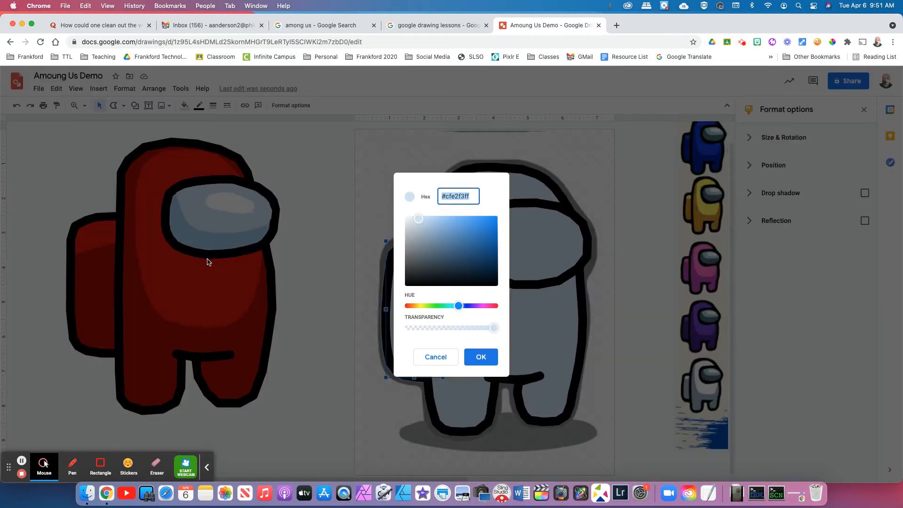
{"action": "left_click", "coordinate": [439, 358]}
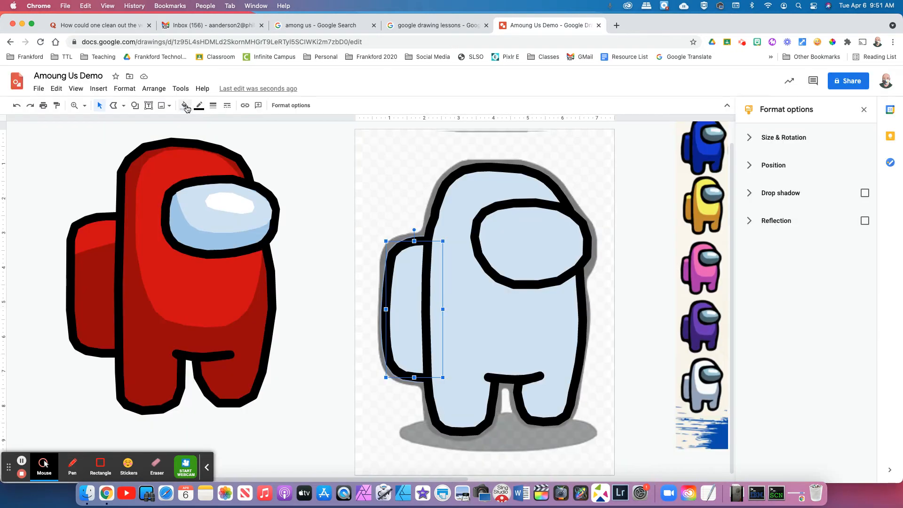
{"action": "left_click", "coordinate": [185, 105]}
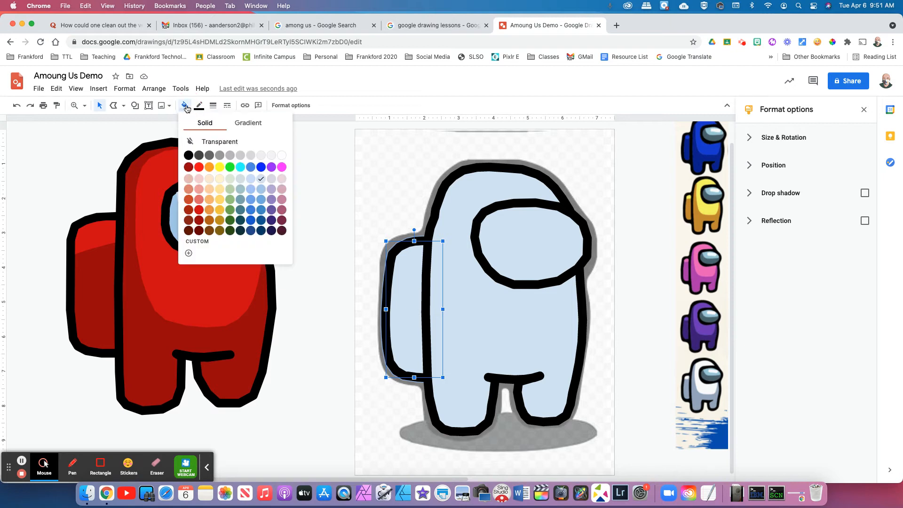
{"action": "left_click", "coordinate": [262, 200]}
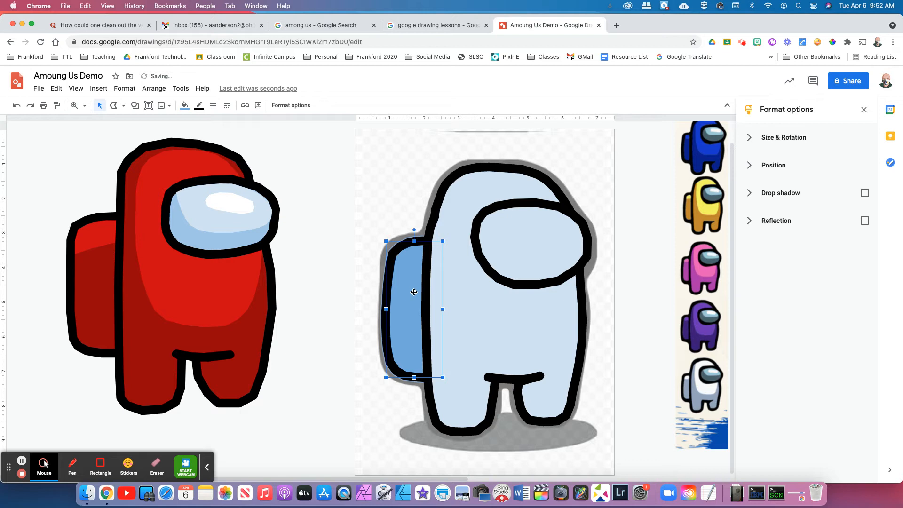
Step: Shift the backpack fill's hue to pink, creating the custom color #dc6fa6
{"action": "left_click", "coordinate": [188, 109]}
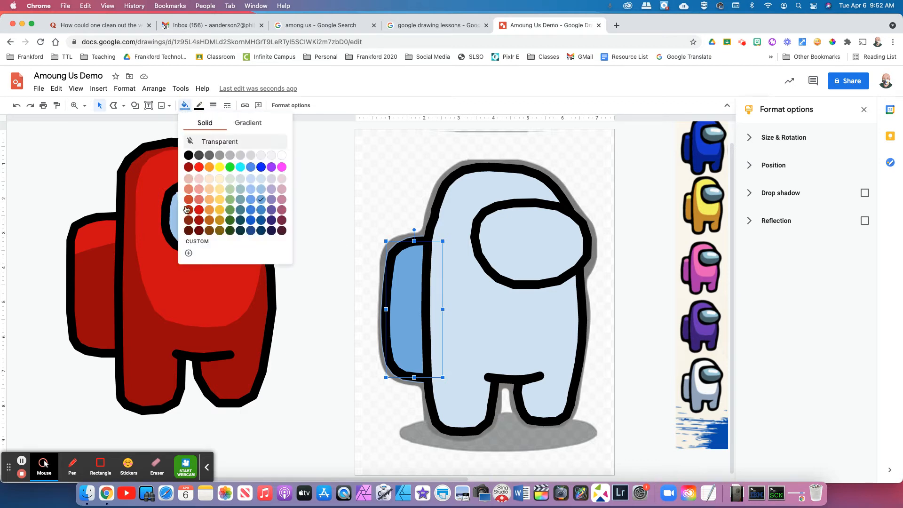
{"action": "left_click", "coordinate": [188, 253]}
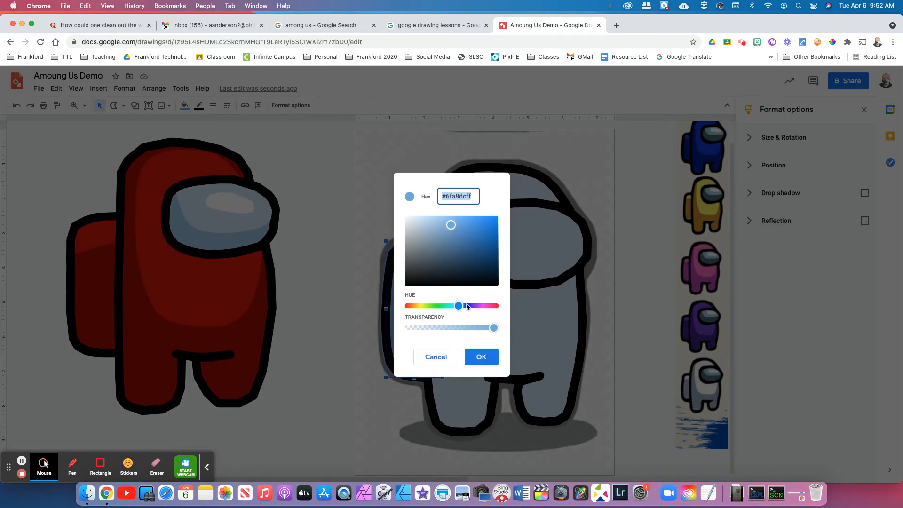
{"action": "left_click_drag", "start_coordinate": [459, 306], "coordinate": [487, 309]}
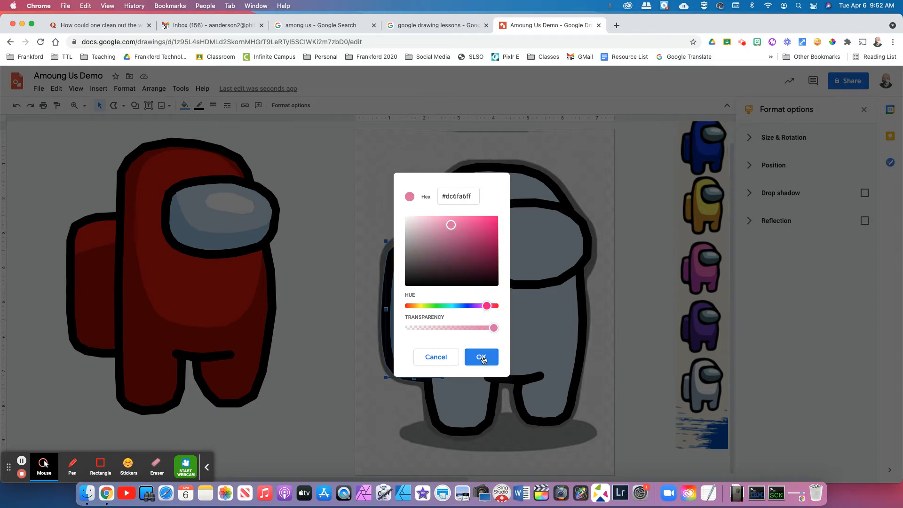
{"action": "left_click", "coordinate": [482, 358]}
Step: Darken the backpack's pink fill to the custom color #b25483
{"action": "left_click", "coordinate": [471, 289]}
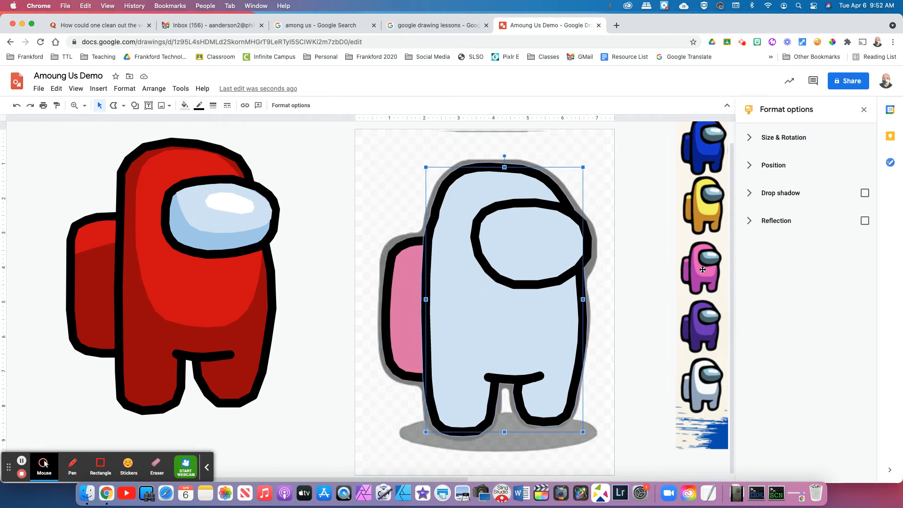
{"action": "left_click", "coordinate": [405, 295]}
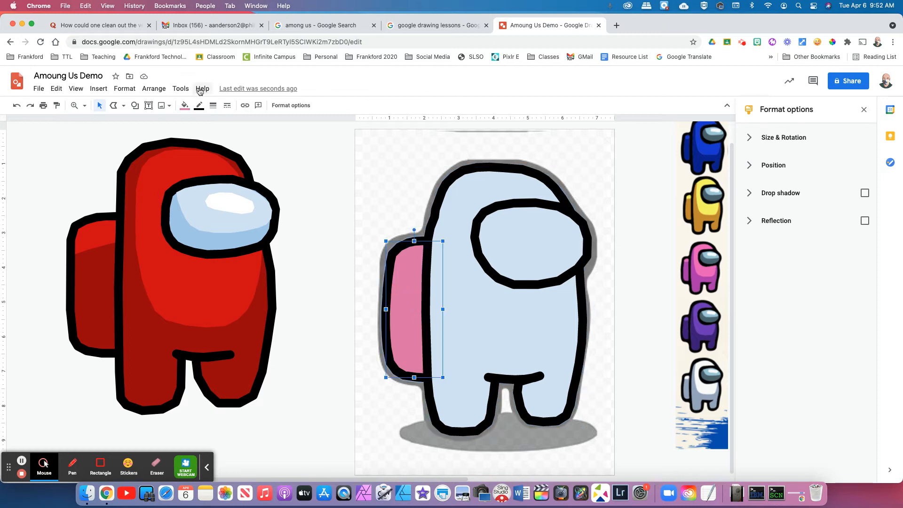
{"action": "left_click", "coordinate": [185, 105]}
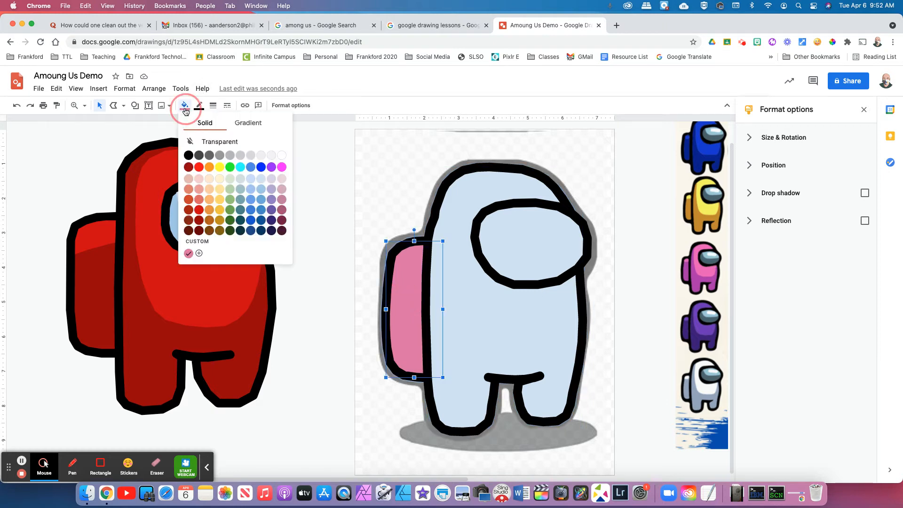
{"action": "left_click", "coordinate": [199, 254]}
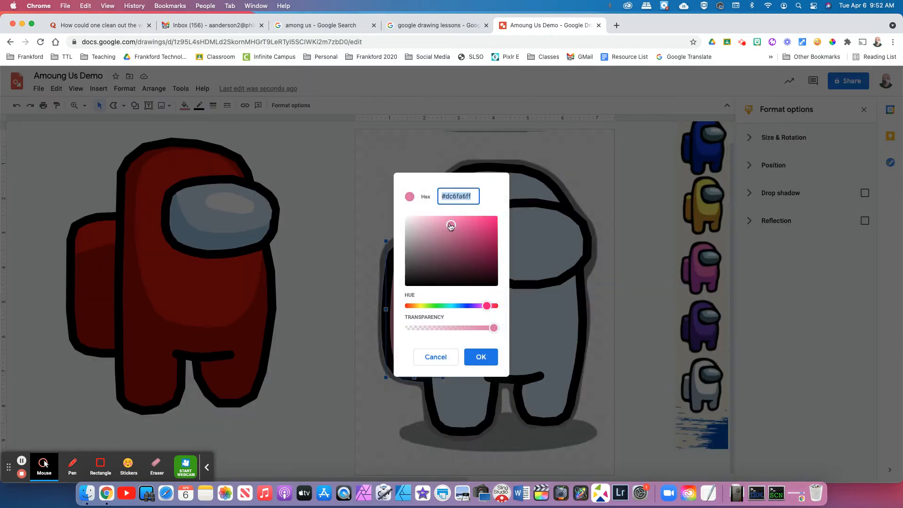
{"action": "left_click_drag", "start_coordinate": [450, 226], "coordinate": [455, 240]}
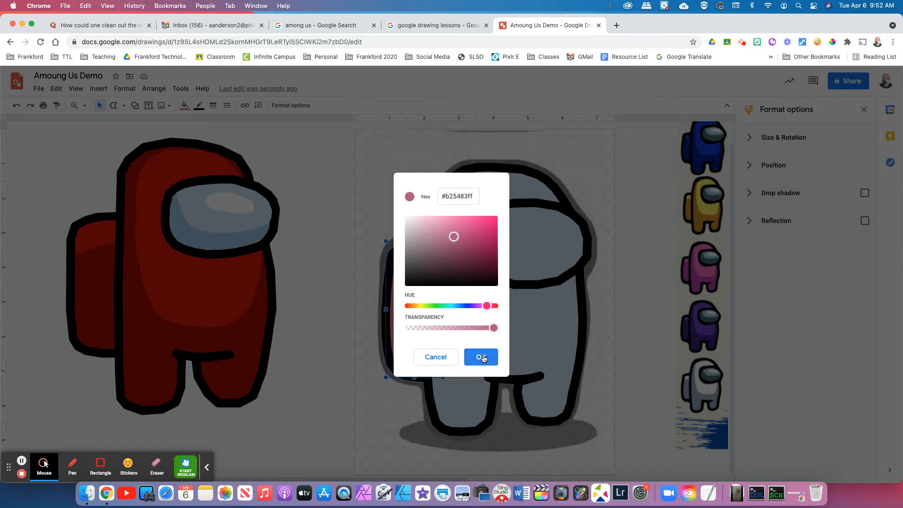
{"action": "left_click", "coordinate": [481, 357]}
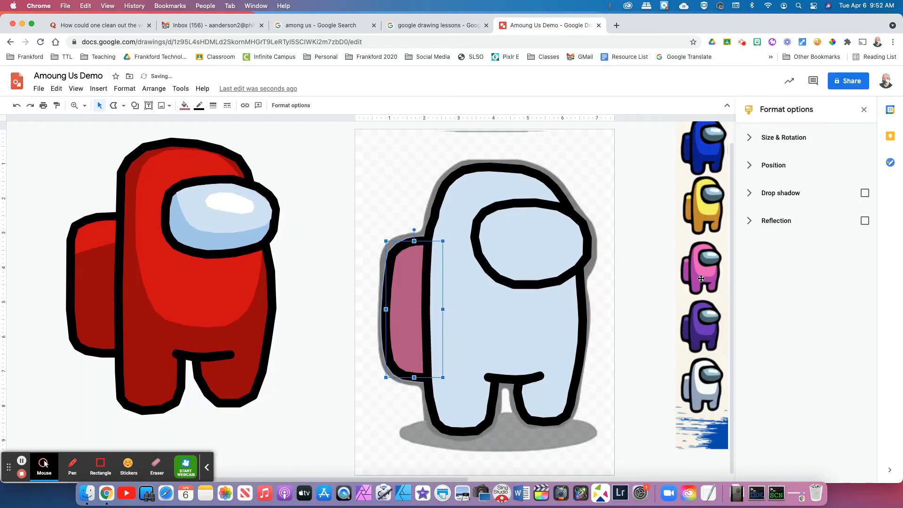
Step: Fill the body shape with the same custom dark pink as the backpack, and deselect it
{"action": "left_click", "coordinate": [465, 310]}
{"action": "left_click", "coordinate": [185, 105]}
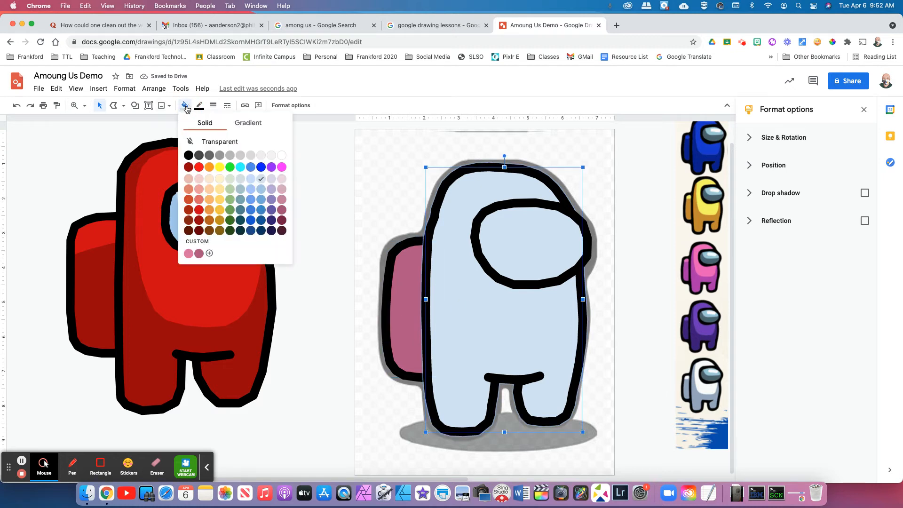
{"action": "left_click", "coordinate": [200, 253]}
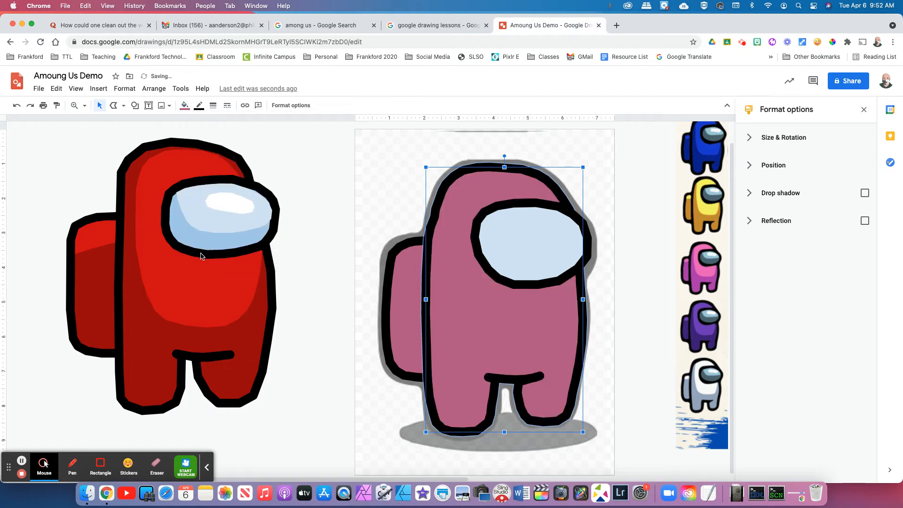
{"action": "left_click", "coordinate": [315, 330]}
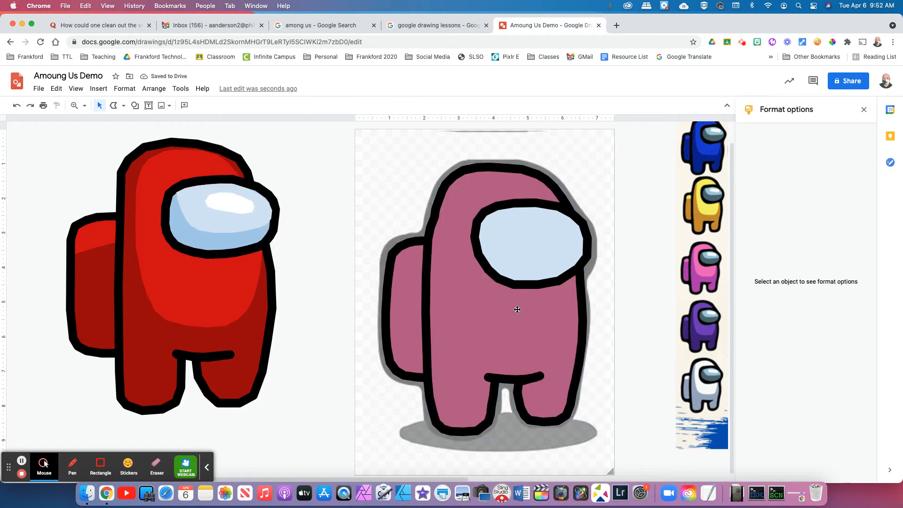
Step: Fill the traced visor shape with the solid blue palette color #3d85c6
{"action": "left_click", "coordinate": [550, 248]}
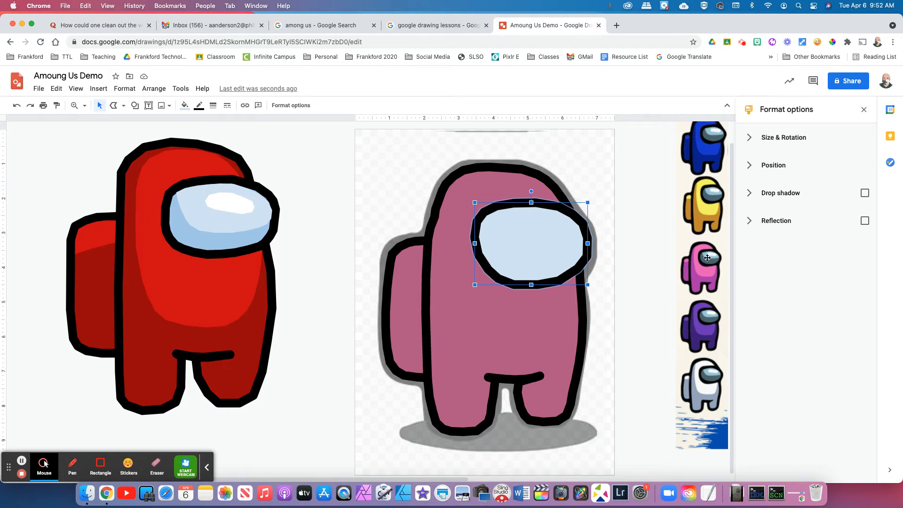
{"action": "left_click", "coordinate": [214, 239]}
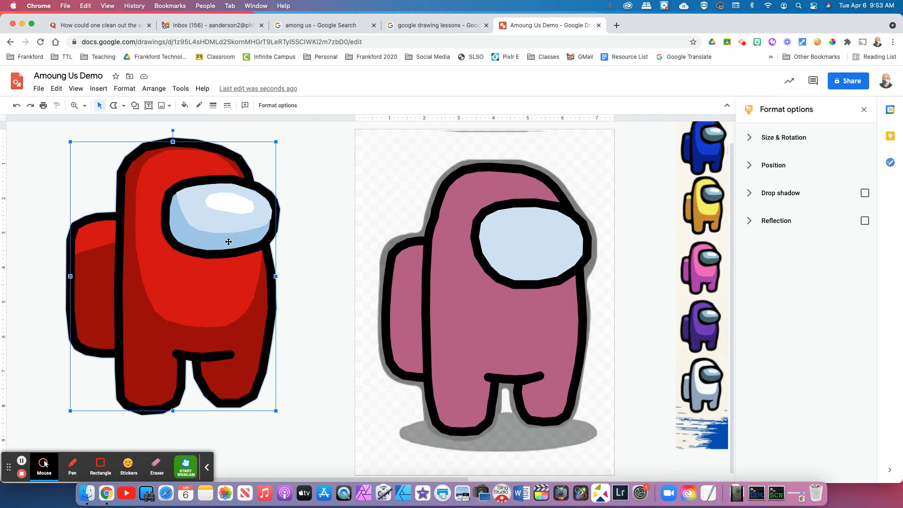
{"action": "left_click", "coordinate": [522, 251]}
{"action": "left_click", "coordinate": [185, 105]}
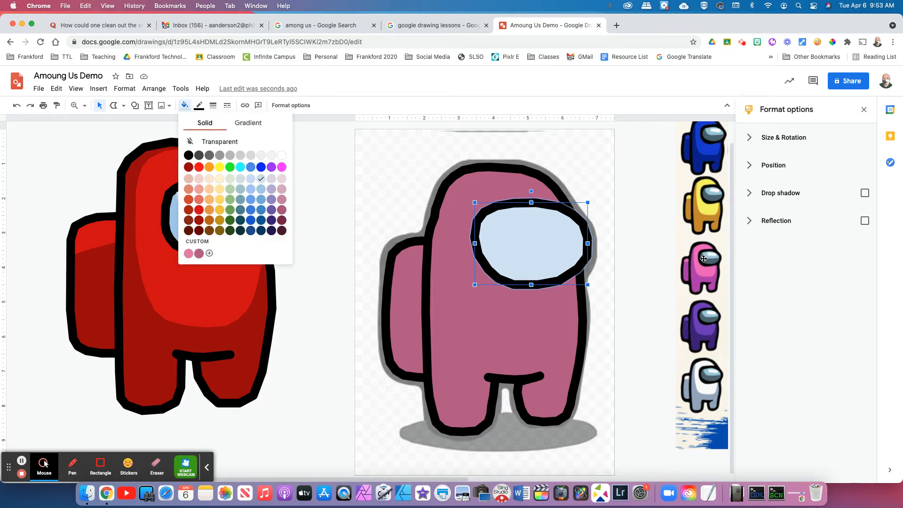
{"action": "left_click", "coordinate": [262, 210]}
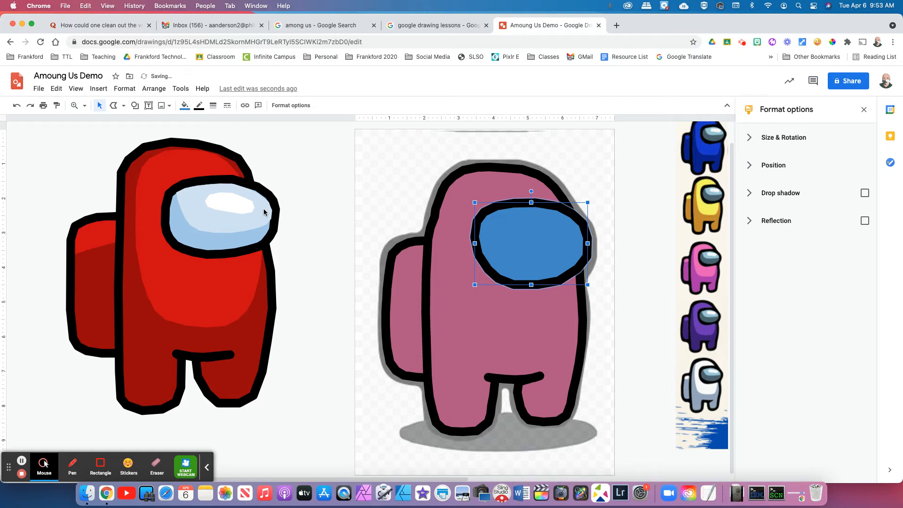
Step: Shift the visor fill to a muted, more teal custom blue, #558ca2
{"action": "left_click", "coordinate": [185, 105]}
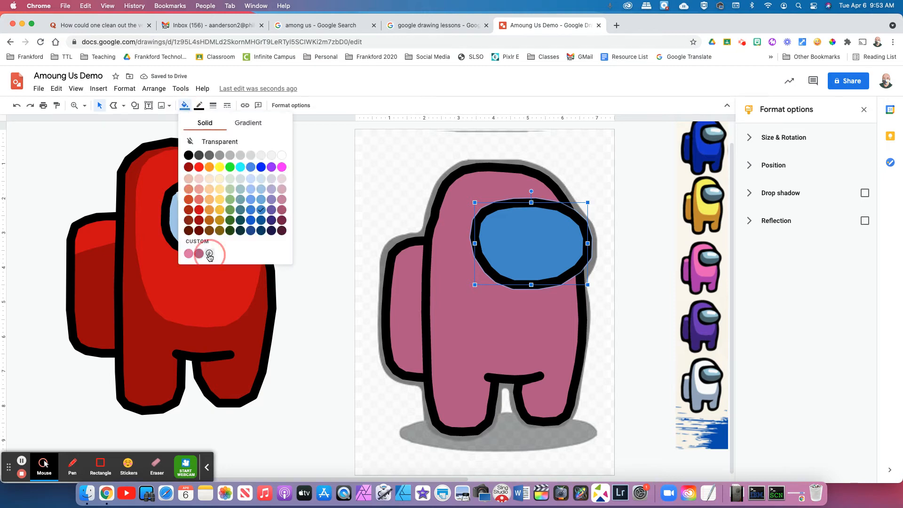
{"action": "left_click", "coordinate": [209, 256]}
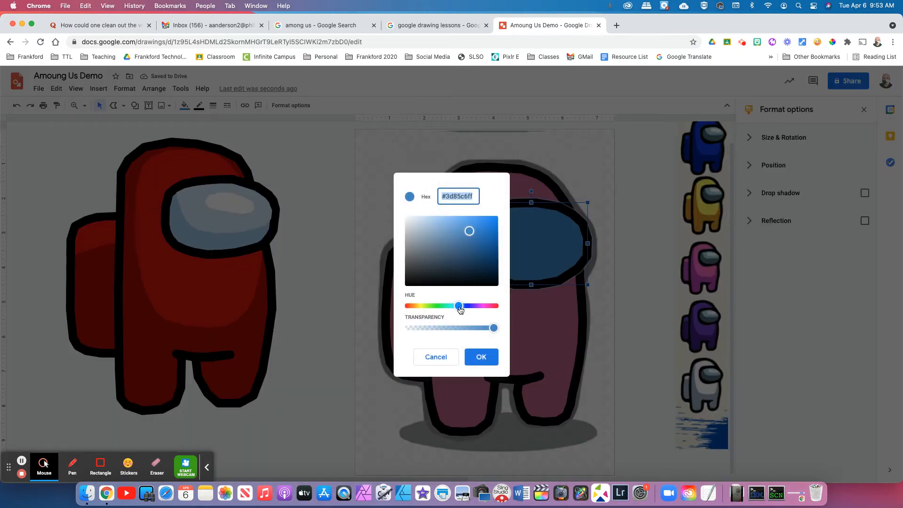
{"action": "left_click_drag", "start_coordinate": [460, 308], "coordinate": [457, 308]}
{"action": "left_click_drag", "start_coordinate": [466, 244], "coordinate": [450, 243]}
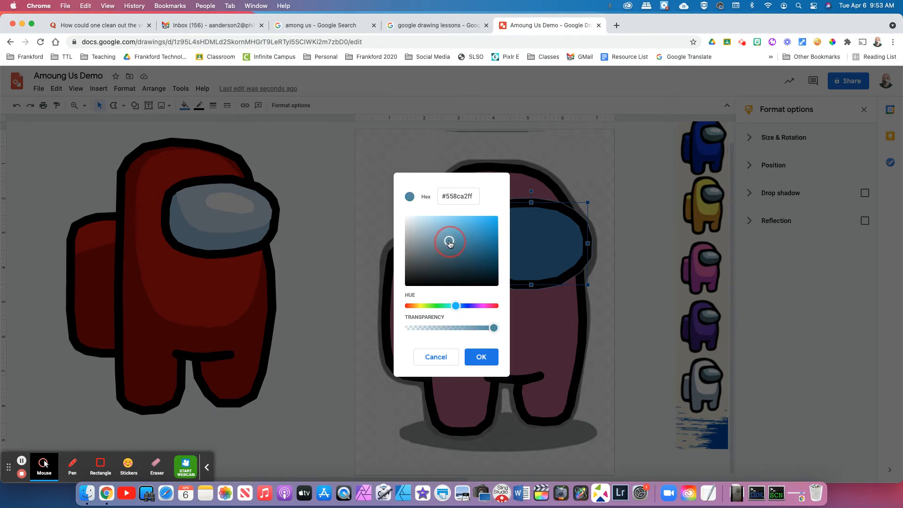
{"action": "left_click", "coordinate": [480, 357]}
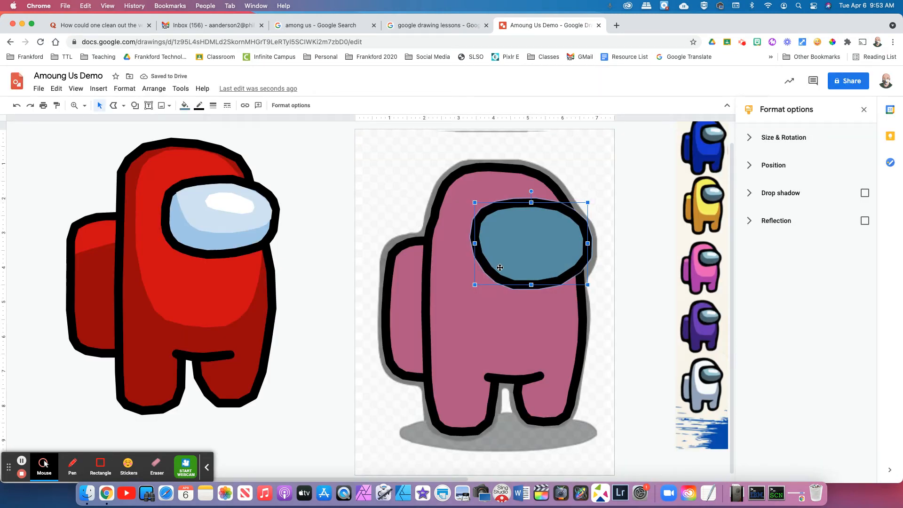
Step: Darken the visor's fill to the custom slate blue #426674, and deselect the shape
{"action": "left_click", "coordinate": [181, 110]}
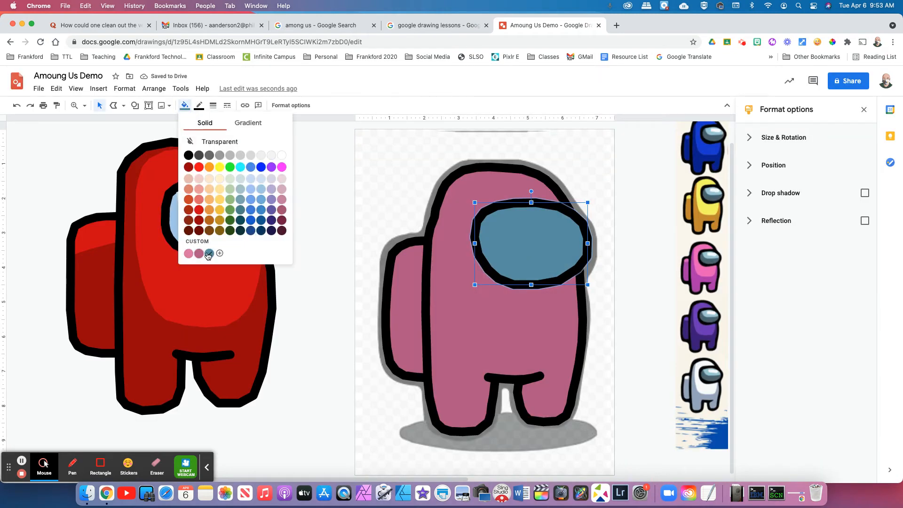
{"action": "left_click", "coordinate": [209, 253]}
{"action": "left_click", "coordinate": [184, 107]}
{"action": "left_click", "coordinate": [227, 253]}
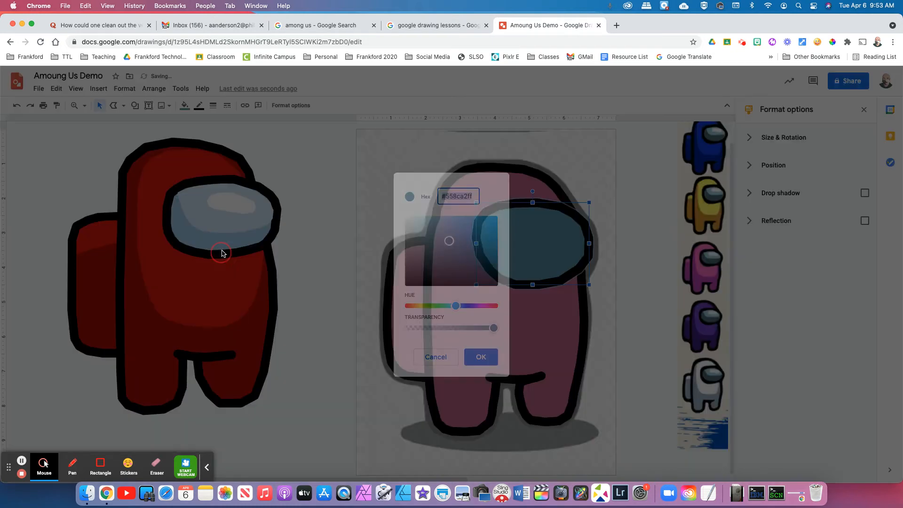
{"action": "left_click", "coordinate": [445, 254]}
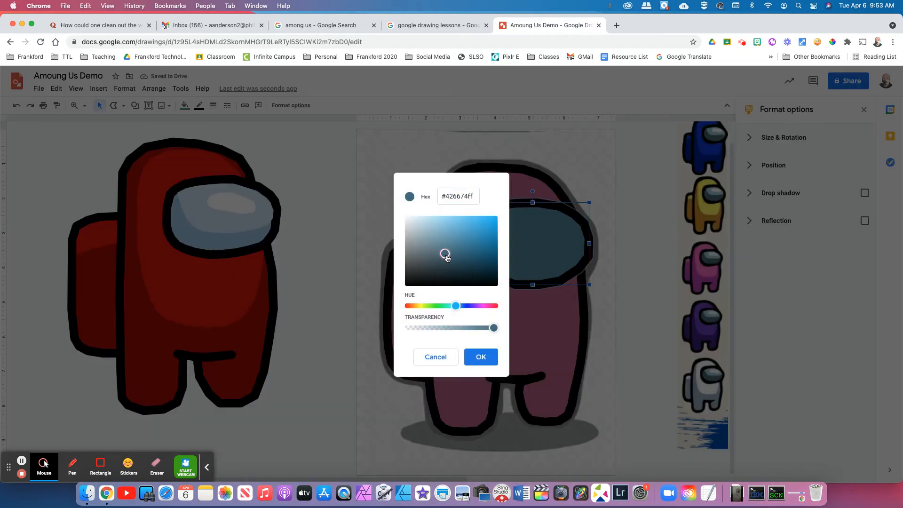
{"action": "left_click", "coordinate": [485, 358]}
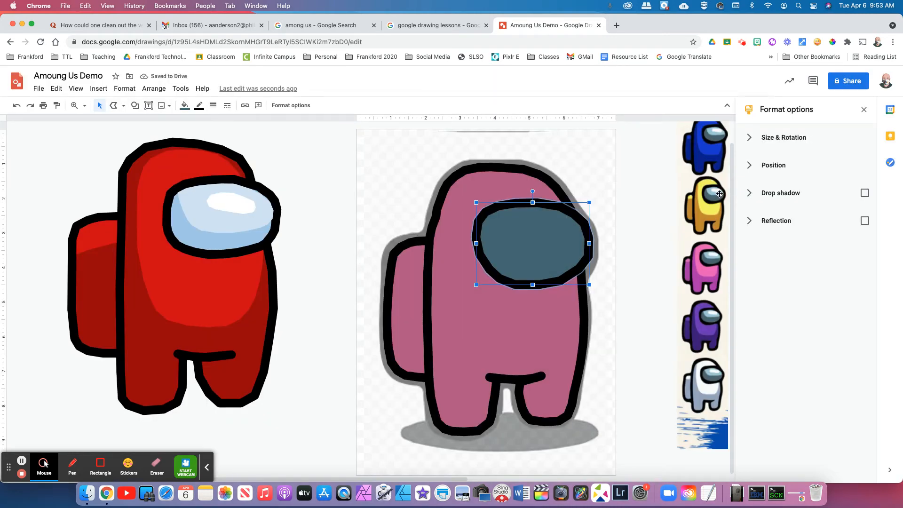
{"action": "left_click", "coordinate": [640, 239]}
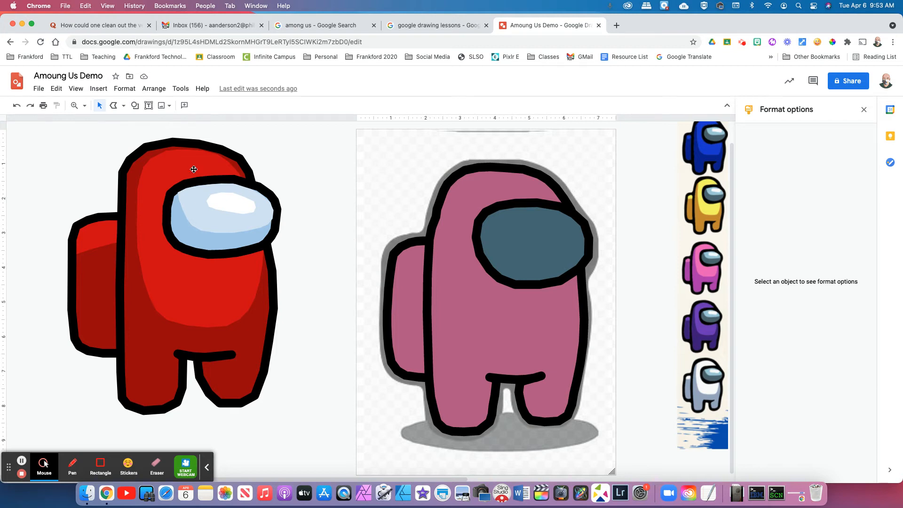
Step: Move the traced backpack shape off the page, beside the red character, to uncover the reference backpack
{"action": "left_click", "coordinate": [113, 105]}
{"action": "left_click", "coordinate": [100, 105]}
{"action": "left_click", "coordinate": [414, 275]}
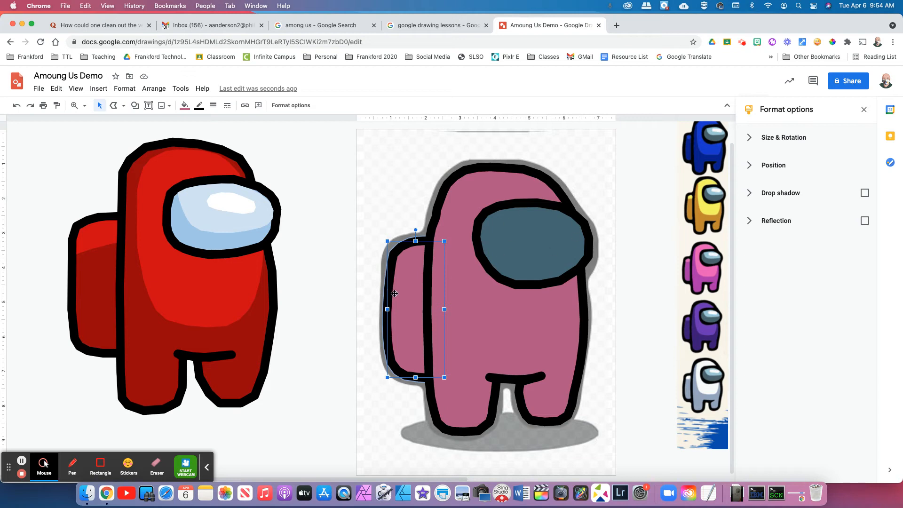
{"action": "left_click_drag", "start_coordinate": [408, 286], "coordinate": [315, 287]}
Step: Trace the light pink highlight at the top of the reference backpack as a closed polyline shape
{"action": "left_click", "coordinate": [74, 105]}
{"action": "left_click", "coordinate": [85, 105]}
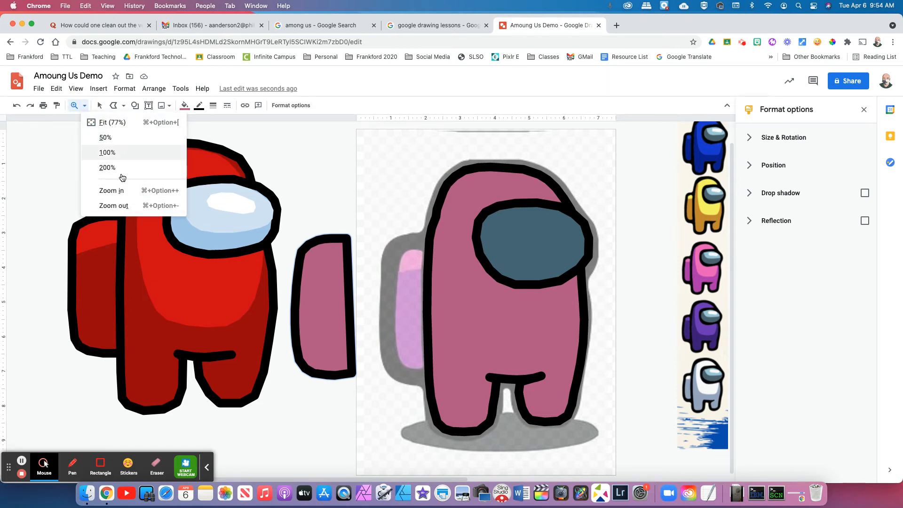
{"action": "left_click", "coordinate": [125, 190]}
{"action": "left_click", "coordinate": [113, 105]}
{"action": "left_click", "coordinate": [424, 241]}
{"action": "left_click", "coordinate": [426, 226]}
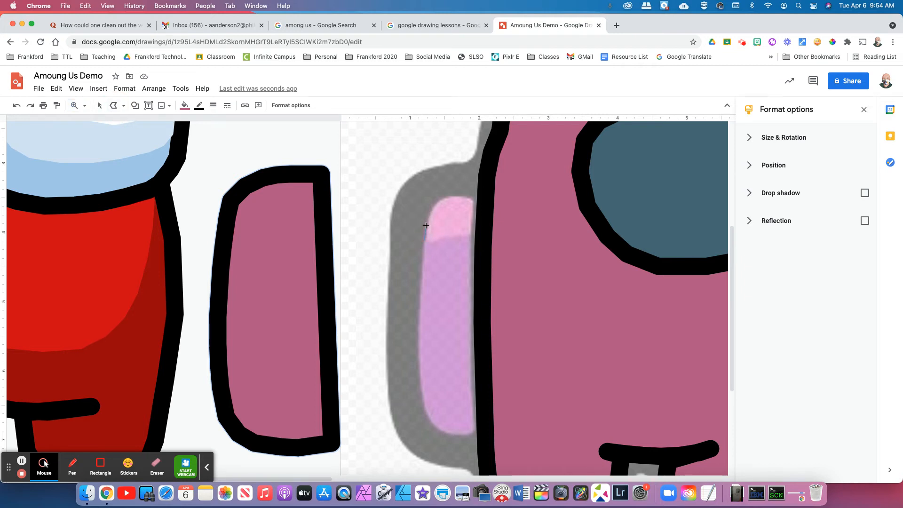
{"action": "left_click", "coordinate": [430, 212]}
{"action": "left_click", "coordinate": [438, 202]}
{"action": "left_click", "coordinate": [446, 196]}
{"action": "left_click", "coordinate": [457, 195]}
{"action": "left_click", "coordinate": [477, 197]}
{"action": "left_click", "coordinate": [465, 234]}
{"action": "left_click", "coordinate": [453, 236]}
{"action": "left_click", "coordinate": [443, 238]}
{"action": "left_click", "coordinate": [429, 241]}
{"action": "left_click", "coordinate": [423, 243]}
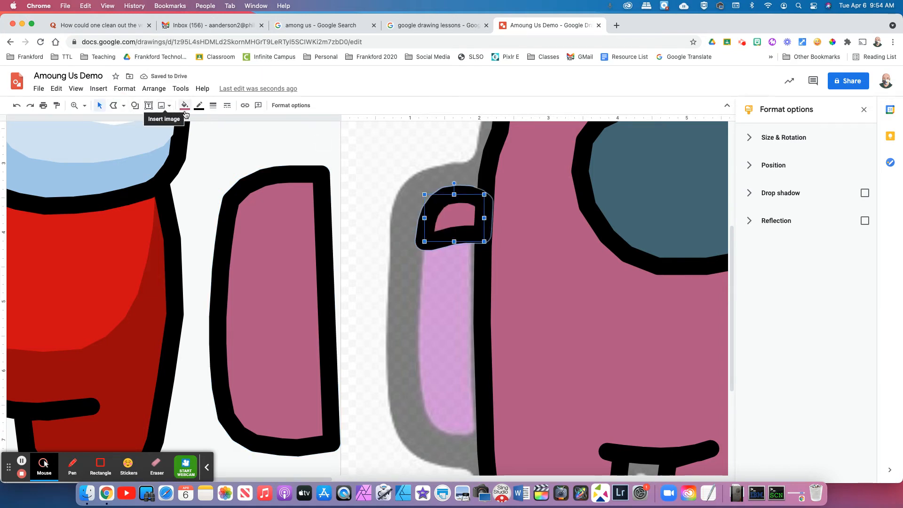
Step: Make the traced backpack highlight's outline transparent and fill it with the custom light pink
{"action": "left_click", "coordinate": [200, 108]}
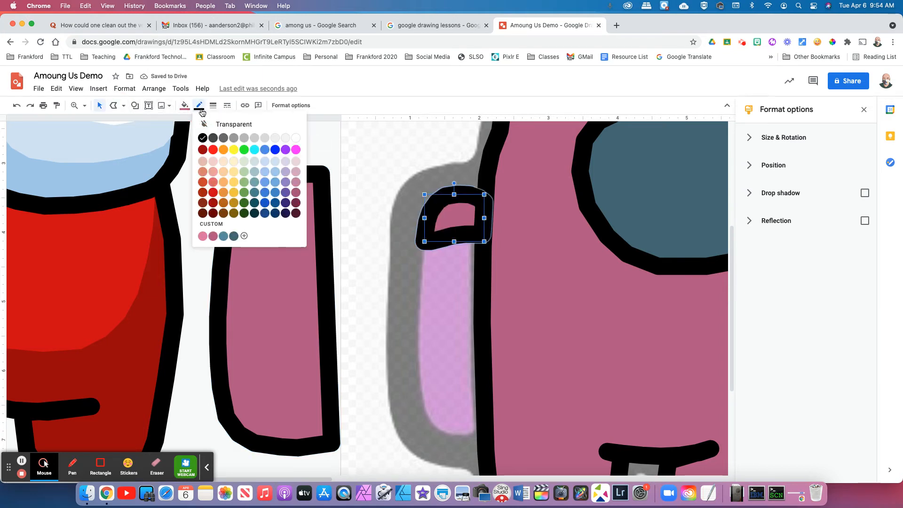
{"action": "left_click", "coordinate": [224, 124]}
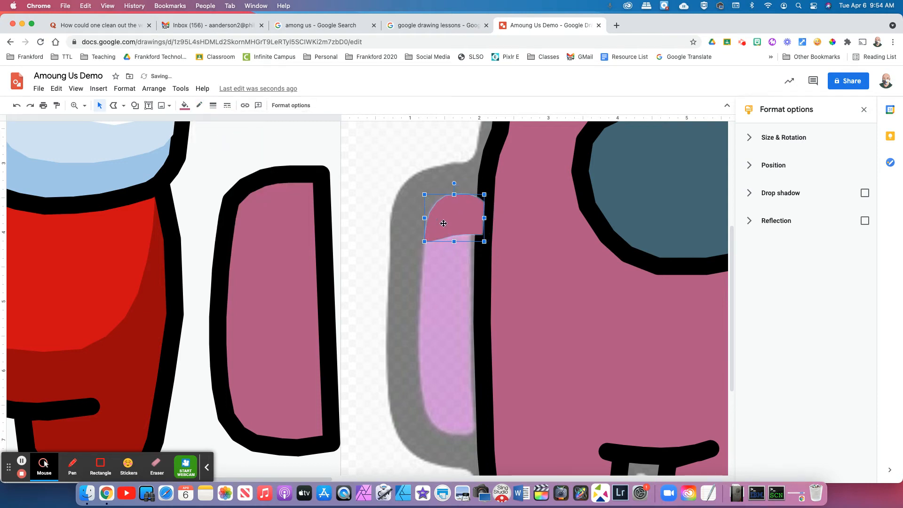
{"action": "left_click", "coordinate": [184, 107]}
{"action": "left_click", "coordinate": [188, 255]}
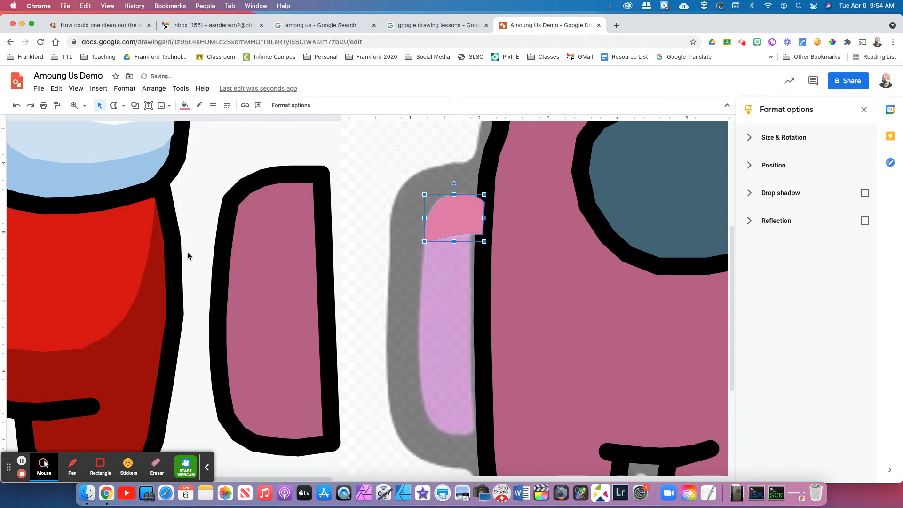
Step: Move the backpack shape back over the reference and shift the light pink highlight inside its upper end
{"action": "left_click", "coordinate": [273, 245]}
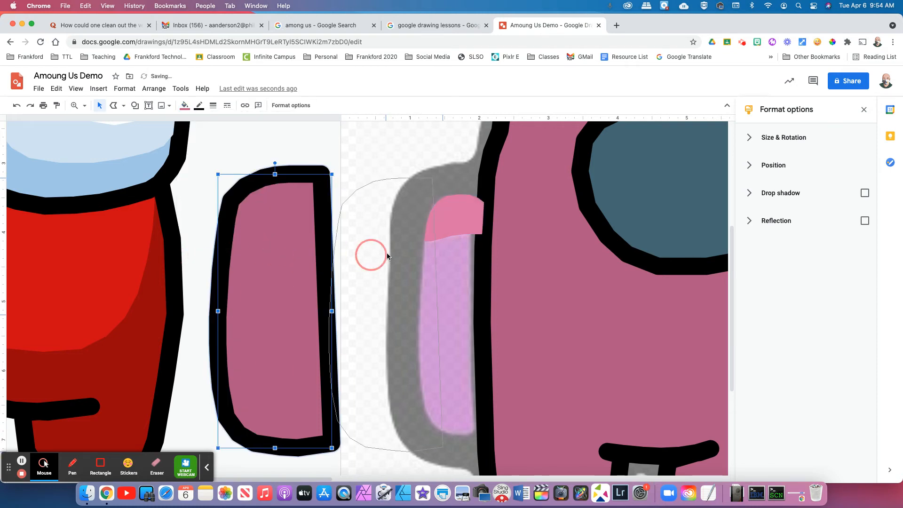
{"action": "mouse_move", "coordinate": [423, 250]}
{"action": "left_mouse_down"}
{"action": "mouse_move", "coordinate": [440, 253]}
{"action": "mouse_move", "coordinate": [434, 256]}
{"action": "left_mouse_up"}
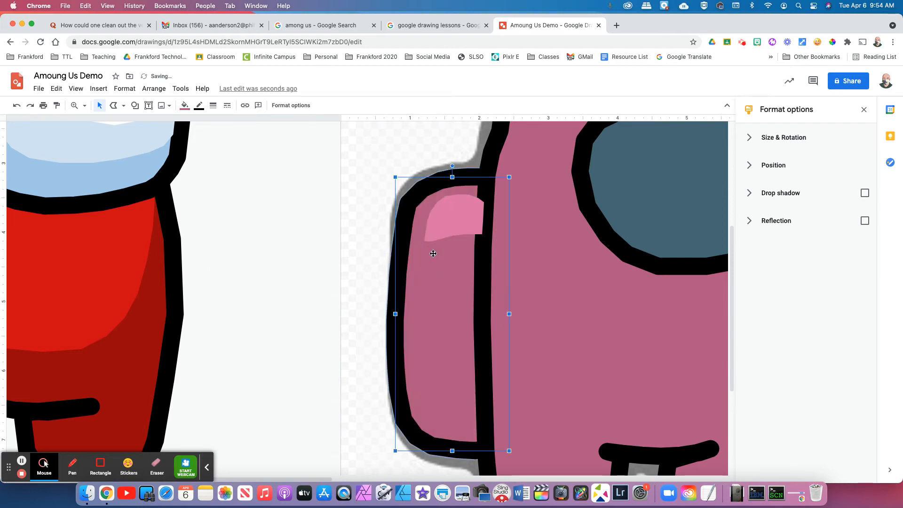
{"action": "left_click", "coordinate": [460, 226]}
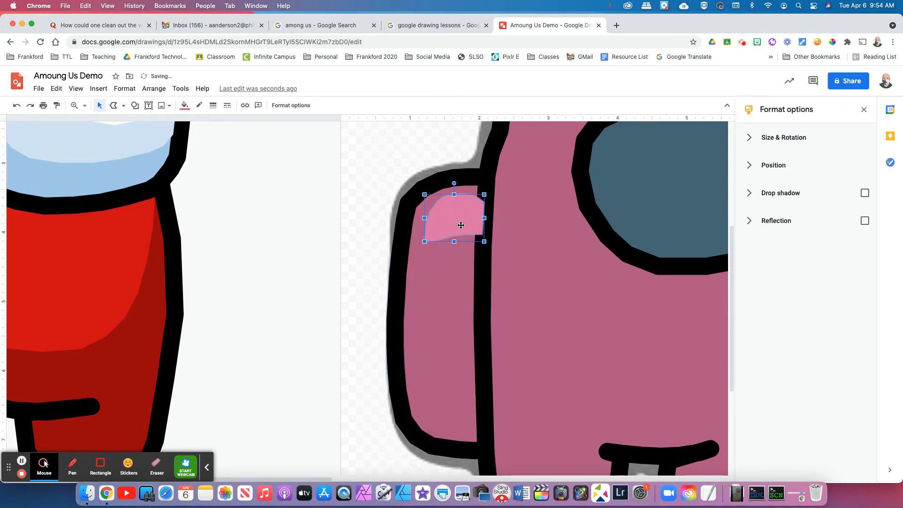
{"action": "left_click_drag", "start_coordinate": [476, 213], "coordinate": [457, 211]}
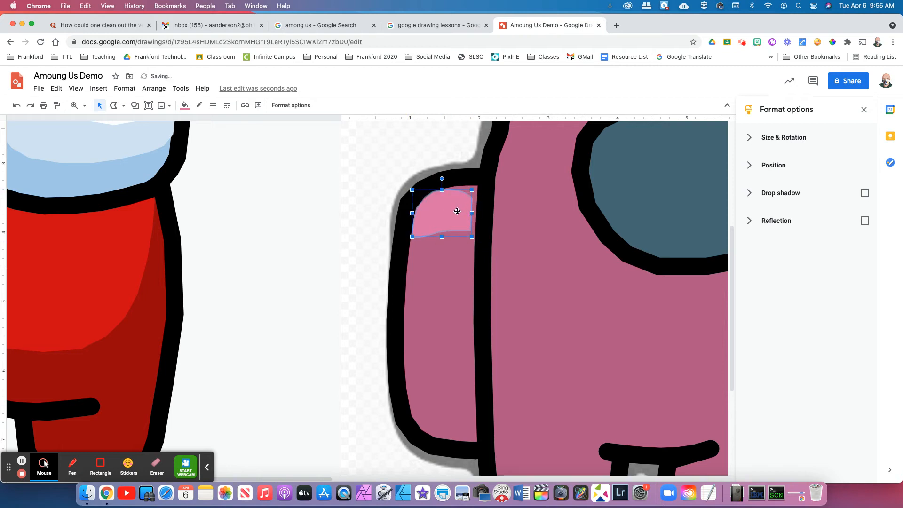
{"action": "left_click", "coordinate": [335, 182]}
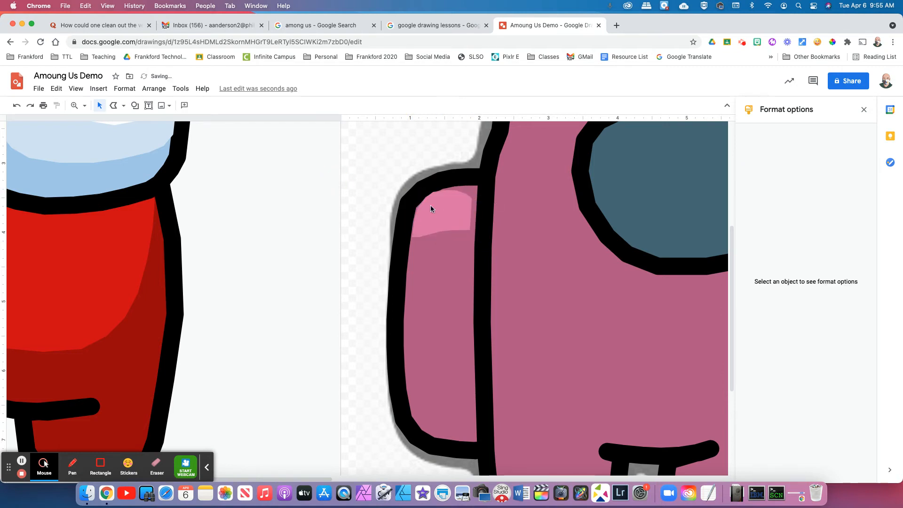
Step: Edit the backpack highlight's points so its edges meet the inner black outline at the top and along the body
{"action": "double_click", "coordinate": [423, 209]}
{"action": "left_click_drag", "start_coordinate": [418, 207], "coordinate": [417, 208]}
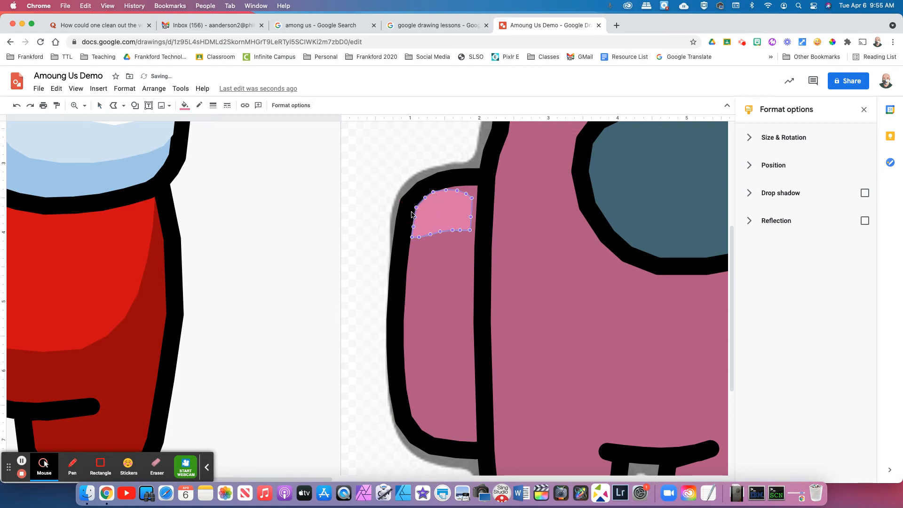
{"action": "left_click_drag", "start_coordinate": [444, 190], "coordinate": [476, 224]}
{"action": "left_click", "coordinate": [467, 186]}
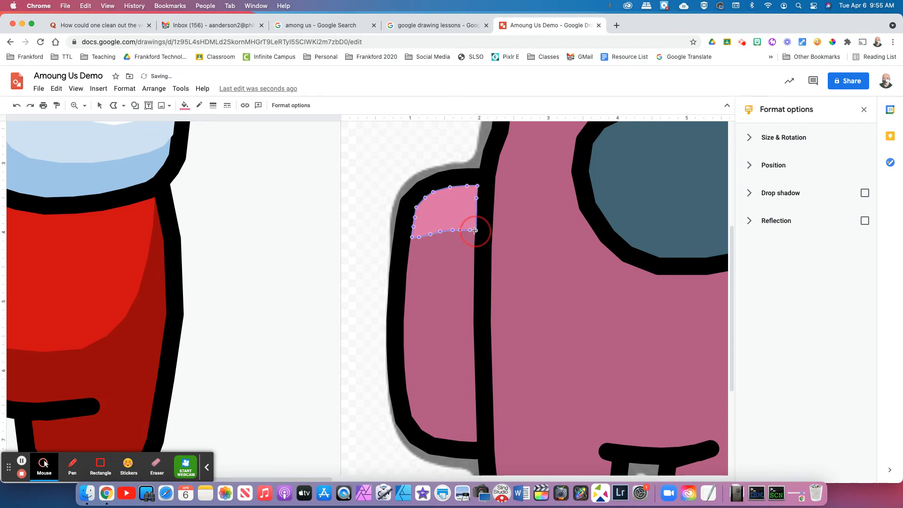
{"action": "key", "text": "Escape"}
{"action": "left_click", "coordinate": [274, 236]}
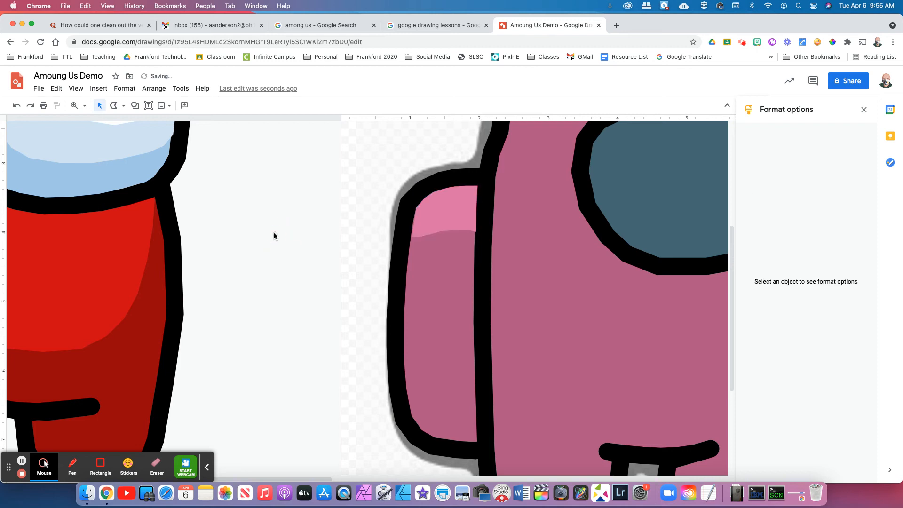
Step: Send the backpack highlight backward two levels in the stacking order
{"action": "left_click", "coordinate": [486, 231]}
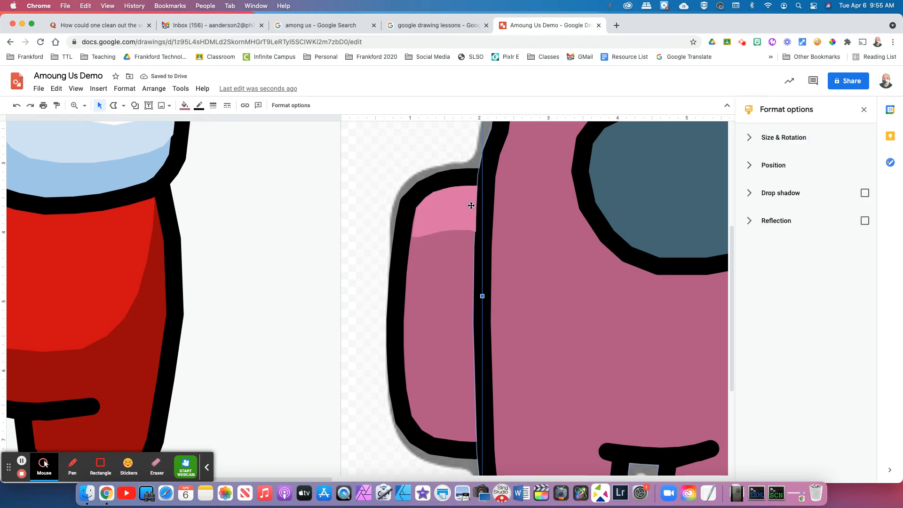
{"action": "left_click", "coordinate": [462, 215]}
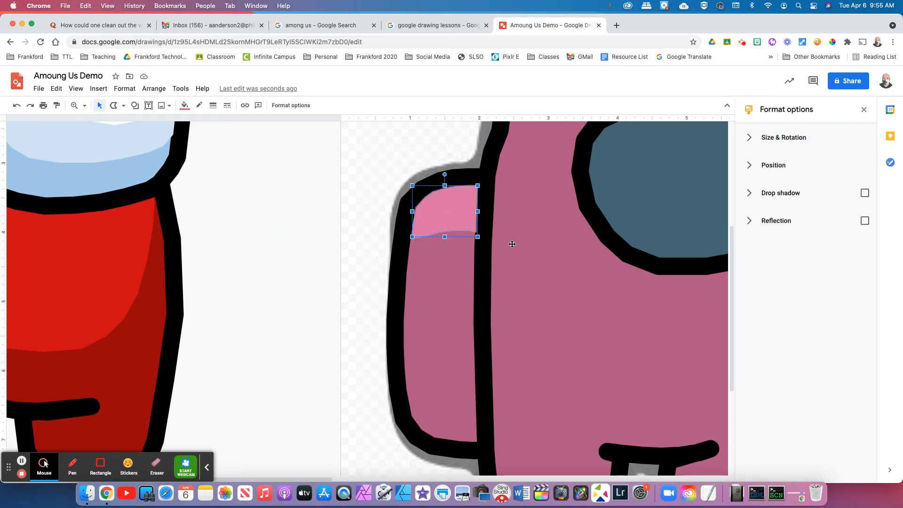
{"action": "right_click", "coordinate": [448, 216]}
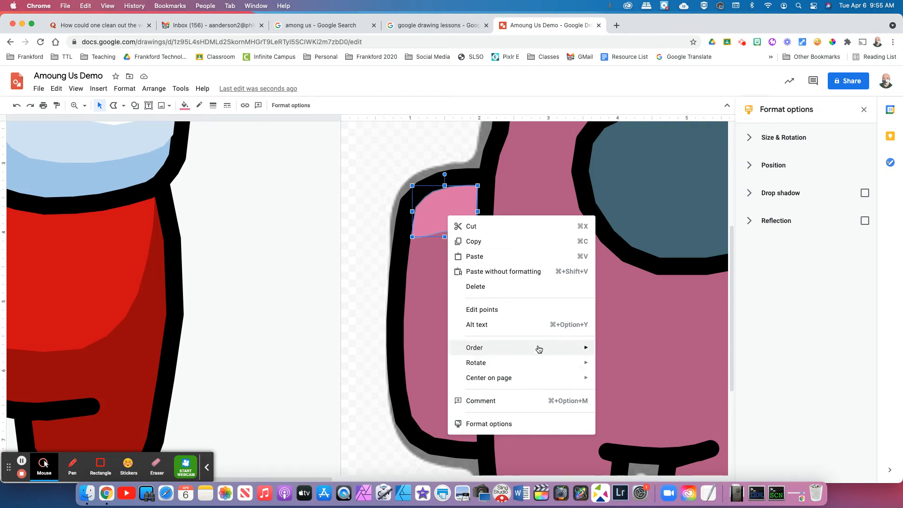
{"action": "mouse_move", "coordinate": [539, 349]}
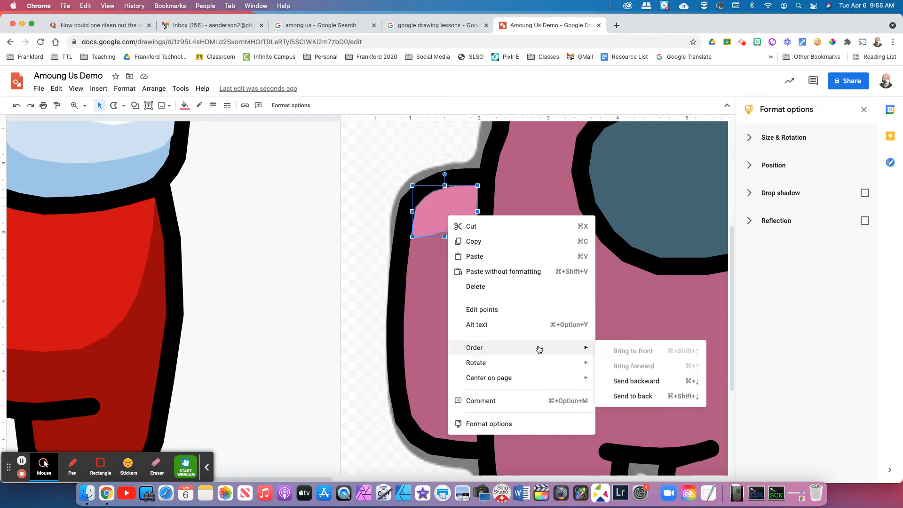
{"action": "left_click", "coordinate": [646, 384]}
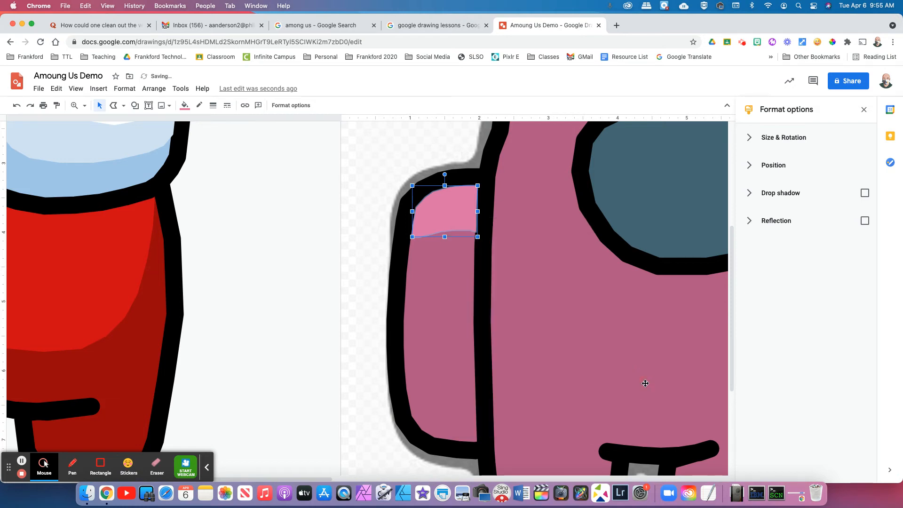
{"action": "right_click", "coordinate": [452, 215]}
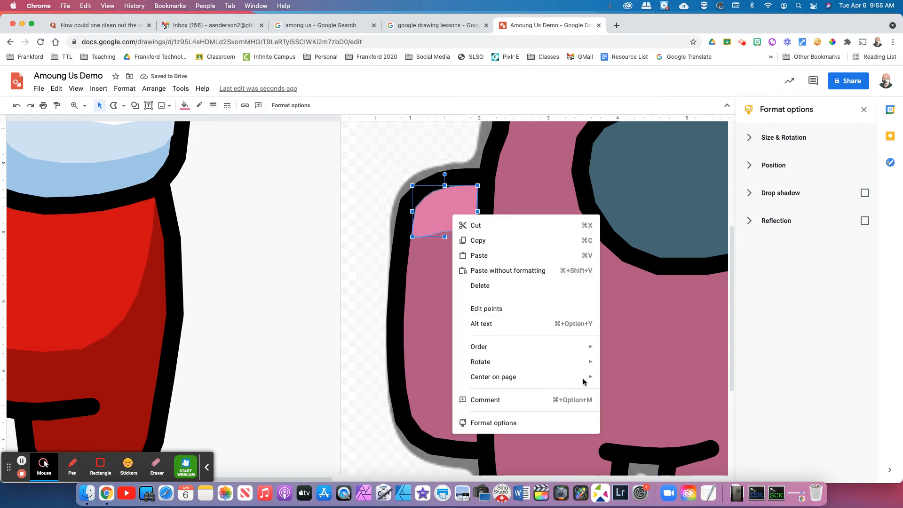
{"action": "mouse_move", "coordinate": [551, 350]}
{"action": "left_click", "coordinate": [667, 381]}
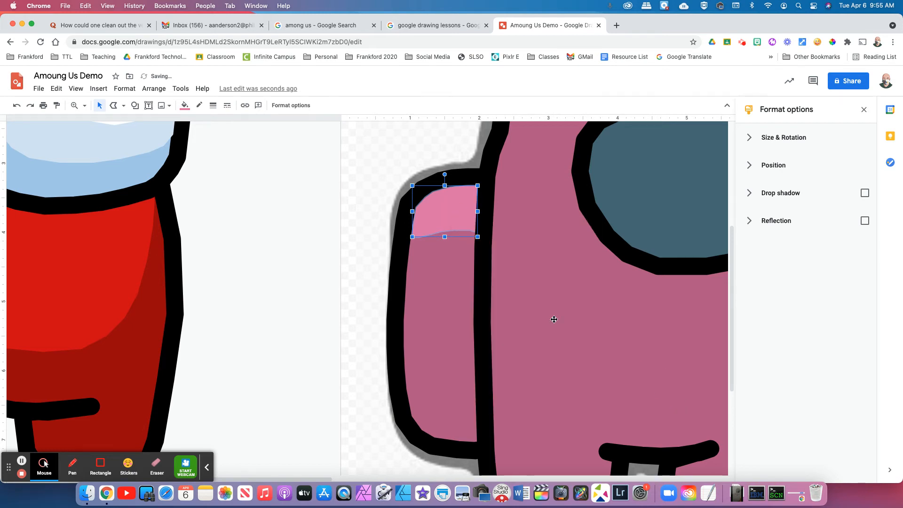
{"action": "left_click", "coordinate": [319, 211]}
Step: Try to stretch the backpack highlight sideways so it extends behind the body's outline
{"action": "left_click", "coordinate": [485, 208]}
{"action": "left_click", "coordinate": [447, 211]}
{"action": "left_click_drag", "start_coordinate": [479, 213], "coordinate": [539, 217]}
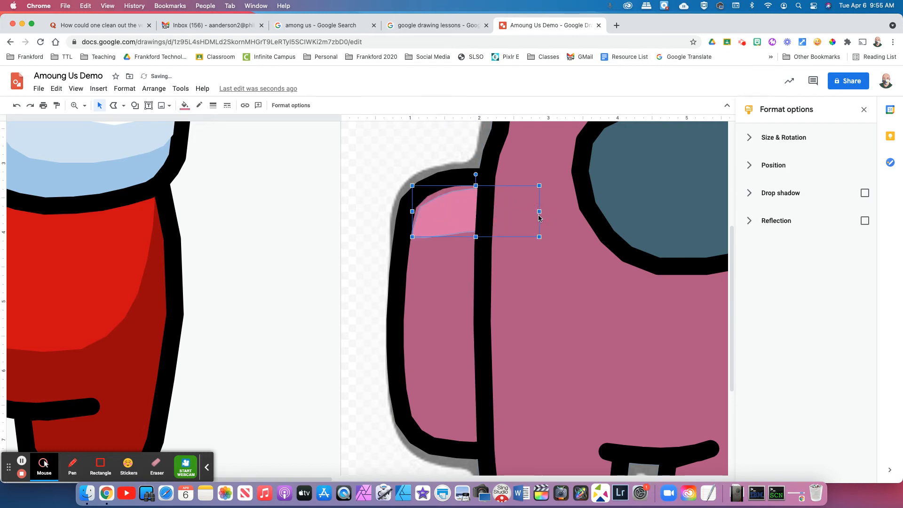
{"action": "left_click", "coordinate": [272, 273]}
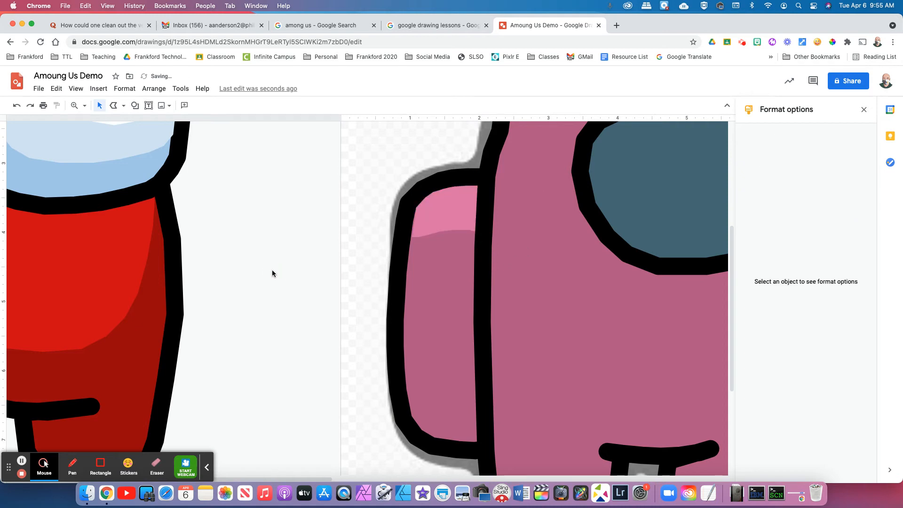
Step: Fine-tune the backpack highlight's upper outer corner point against the black outline, and deselect the shape
{"action": "double_click", "coordinate": [427, 229]}
{"action": "left_click", "coordinate": [415, 219]}
{"action": "left_click", "coordinate": [345, 249]}
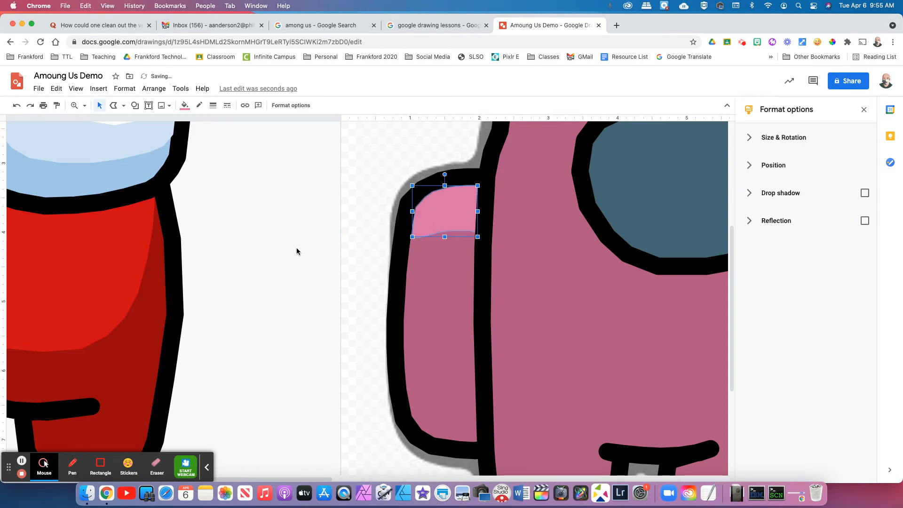
{"action": "left_click", "coordinate": [296, 251]}
{"action": "double_click", "coordinate": [418, 210]}
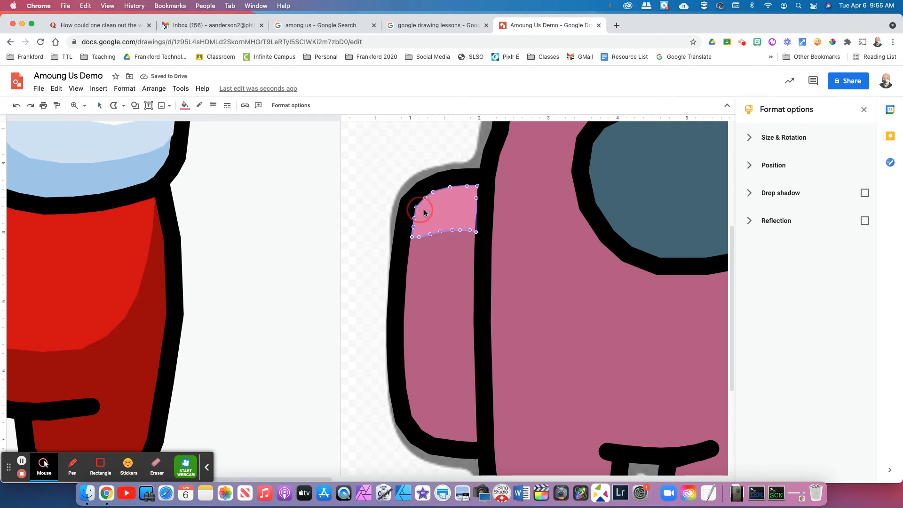
{"action": "left_click_drag", "start_coordinate": [417, 208], "coordinate": [420, 207]}
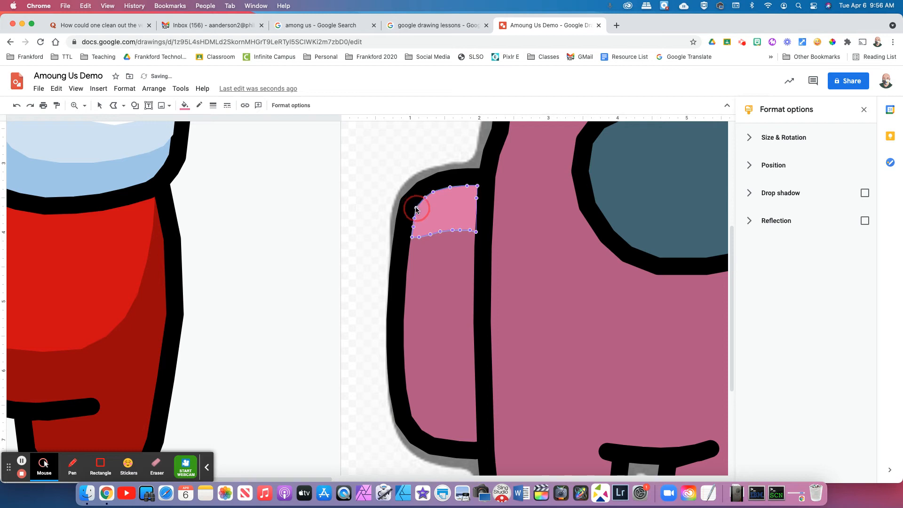
{"action": "key", "text": "Escape"}
{"action": "left_click", "coordinate": [258, 219]}
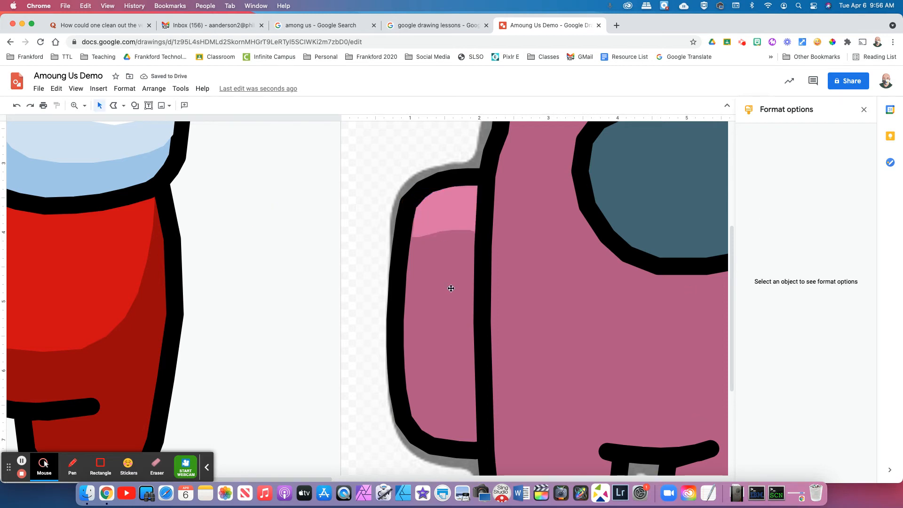
Step: Move the pink body shape off the page toward the red character to uncover the reference body
{"action": "scroll", "coordinate": [451, 288], "scroll_direction": "right", "scroll_amount": 5}
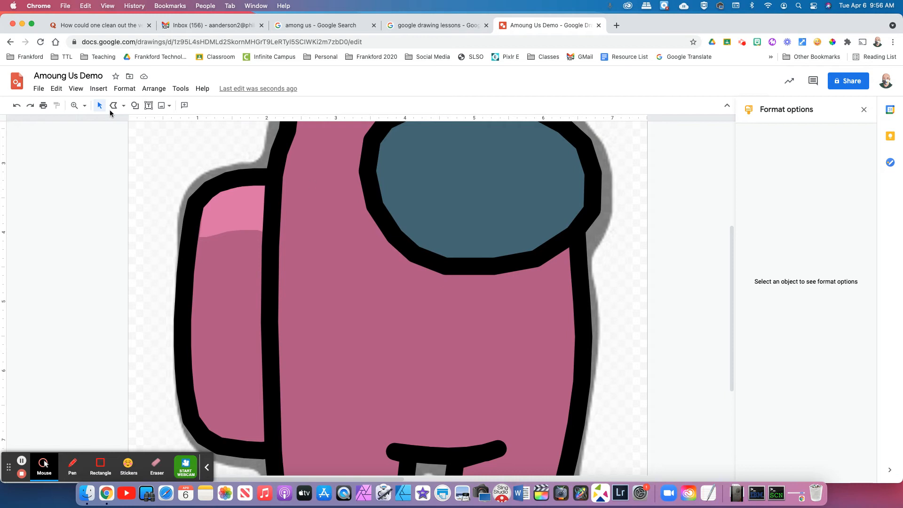
{"action": "left_click", "coordinate": [81, 105]}
{"action": "left_click", "coordinate": [111, 121]}
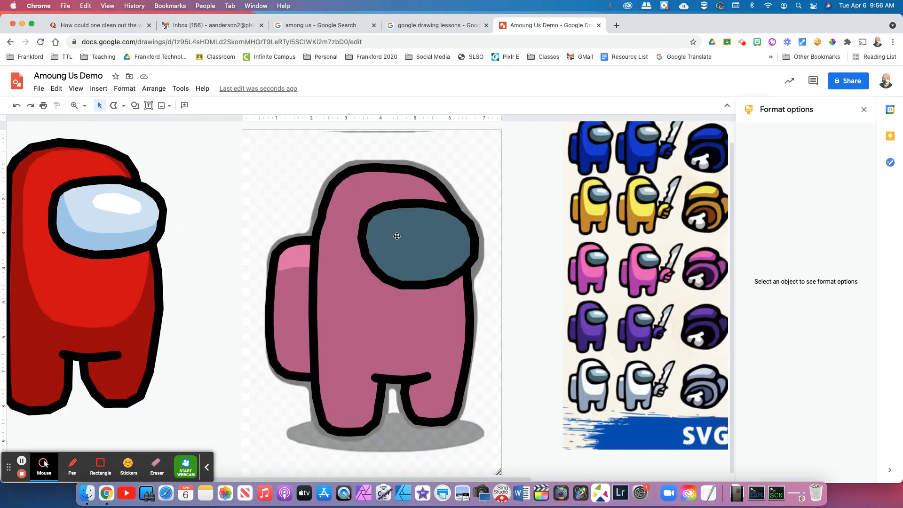
{"action": "left_click", "coordinate": [358, 278]}
{"action": "left_click_drag", "start_coordinate": [421, 308], "coordinate": [199, 302]}
Step: Trace the large light pink highlight on the reference body as a closed polyline shape
{"action": "left_click", "coordinate": [116, 107]}
{"action": "left_click", "coordinate": [340, 190]}
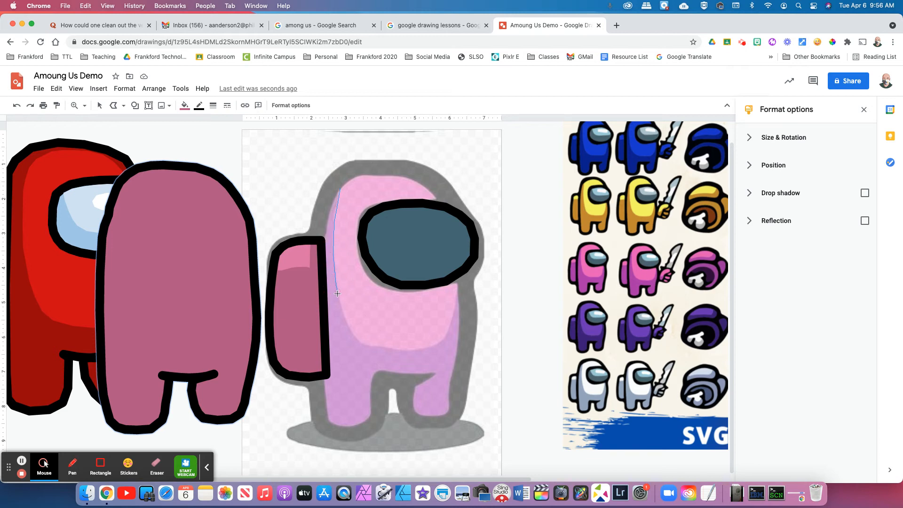
{"action": "left_click", "coordinate": [351, 334]}
{"action": "left_click", "coordinate": [365, 346]}
{"action": "left_click", "coordinate": [395, 350]}
{"action": "left_click", "coordinate": [419, 348]}
{"action": "left_click", "coordinate": [456, 294]}
{"action": "left_click", "coordinate": [395, 177]}
{"action": "left_click", "coordinate": [380, 175]}
{"action": "left_click", "coordinate": [351, 178]}
{"action": "left_click", "coordinate": [340, 190]}
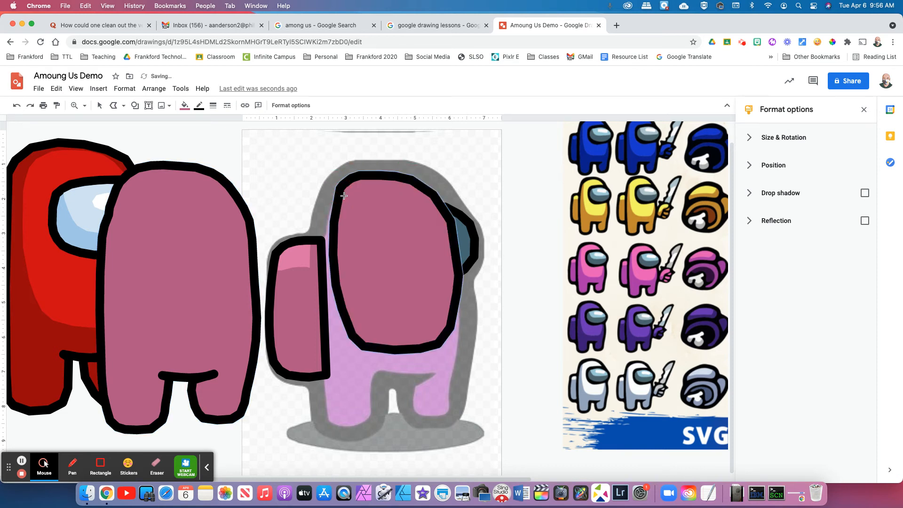
Step: Make the traced body highlight's outline transparent and return to the selection tool
{"action": "left_click", "coordinate": [187, 109]}
{"action": "left_click", "coordinate": [207, 122]}
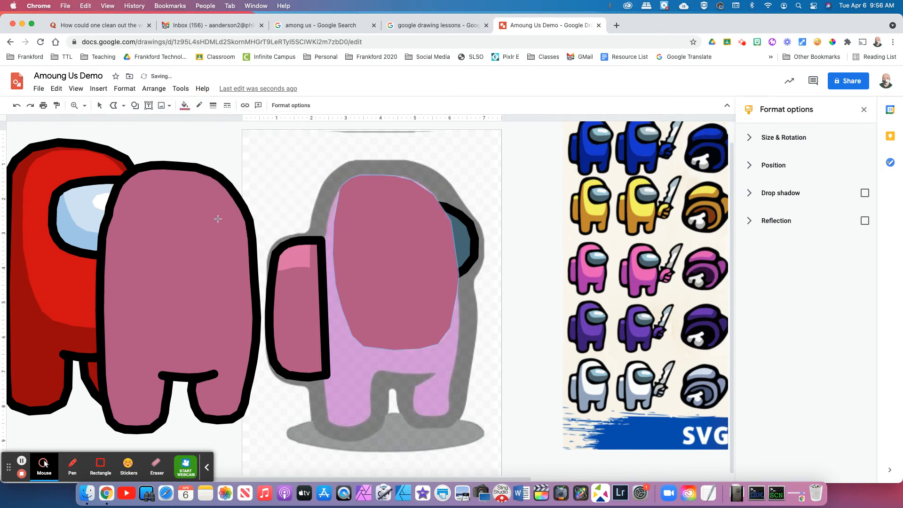
{"action": "left_click", "coordinate": [99, 106]}
Step: Move the body shape back over the reference body on the page and deselect it
{"action": "left_click", "coordinate": [158, 281]}
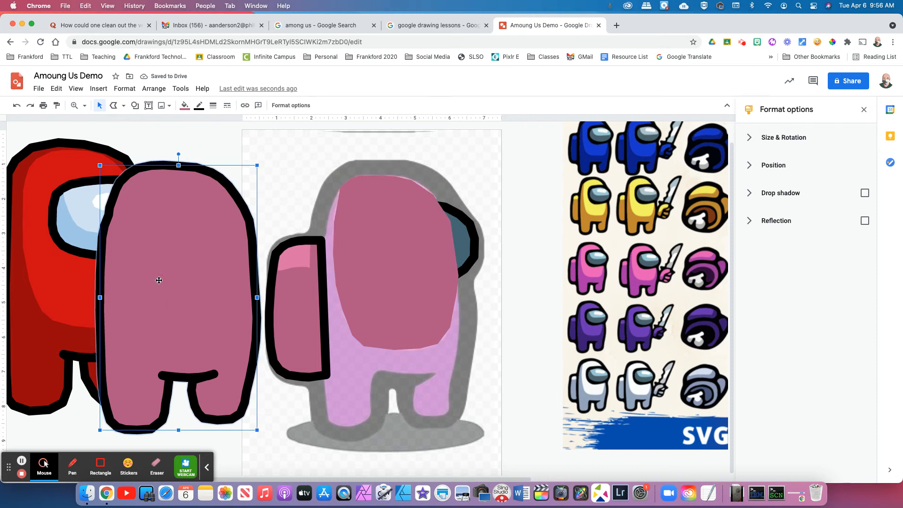
{"action": "left_click_drag", "start_coordinate": [145, 264], "coordinate": [384, 269]}
{"action": "left_click", "coordinate": [379, 273]}
{"action": "left_click", "coordinate": [344, 354]}
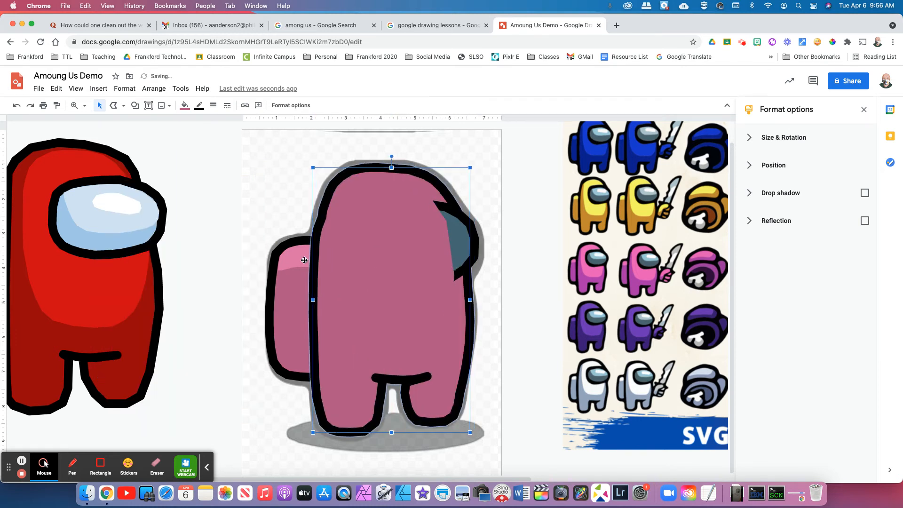
{"action": "left_click", "coordinate": [214, 273]}
Step: Shift the body highlight slightly toward the body's upper edge and fill it with the custom light pink
{"action": "left_click", "coordinate": [412, 249]}
{"action": "left_click_drag", "start_coordinate": [395, 277], "coordinate": [406, 273]}
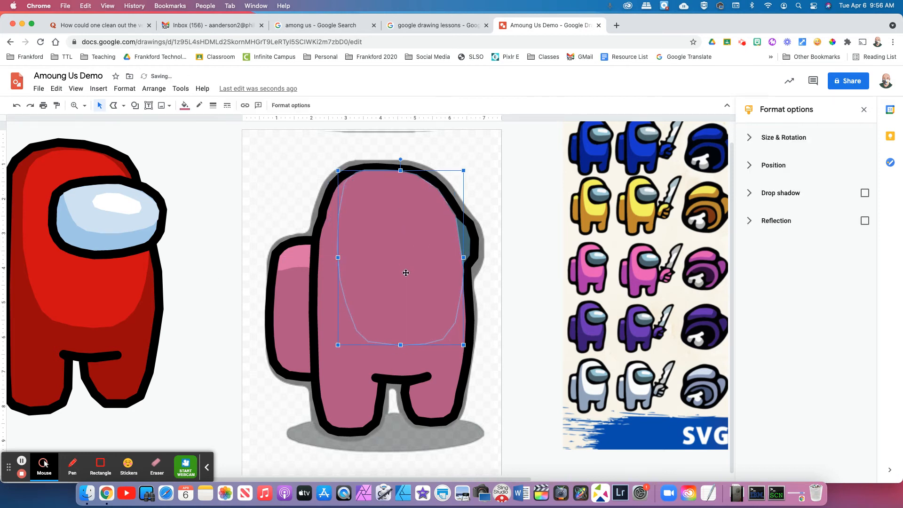
{"action": "left_click", "coordinate": [185, 105]}
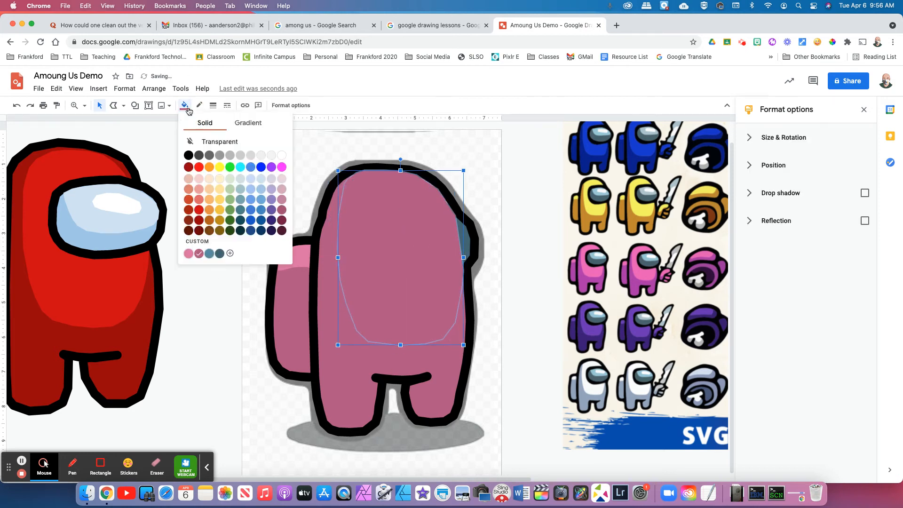
{"action": "left_click", "coordinate": [188, 253]}
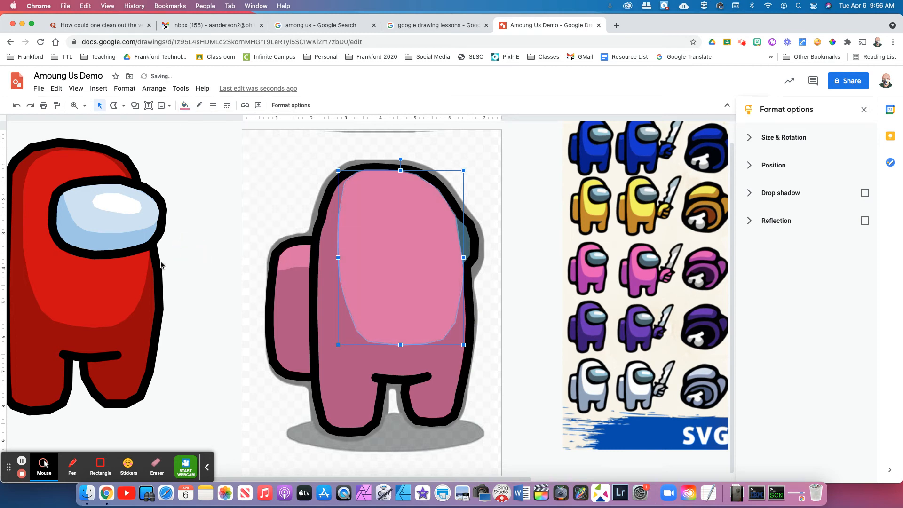
Step: Send the light pink body highlight backward in the stacking order so it sits behind the visor
{"action": "right_click", "coordinate": [391, 277]}
{"action": "left_click", "coordinate": [360, 241]}
{"action": "right_click", "coordinate": [360, 242]}
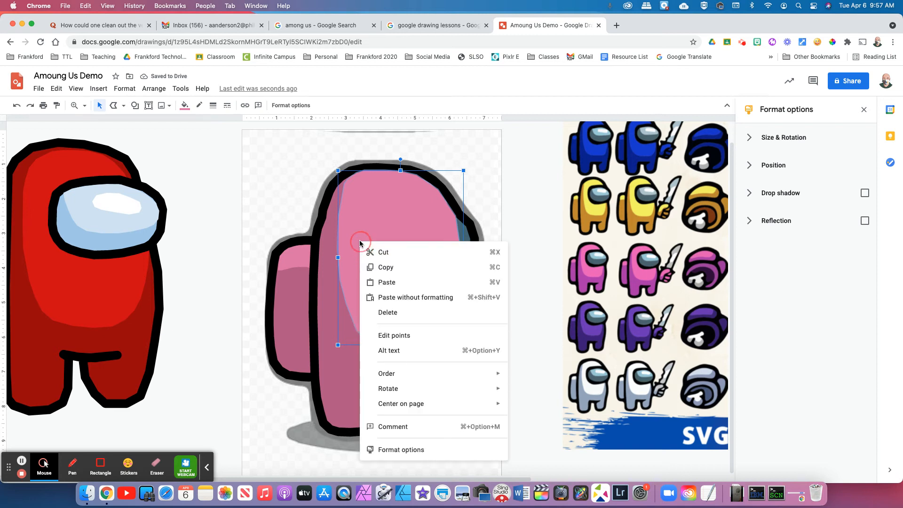
{"action": "left_click", "coordinate": [541, 327]}
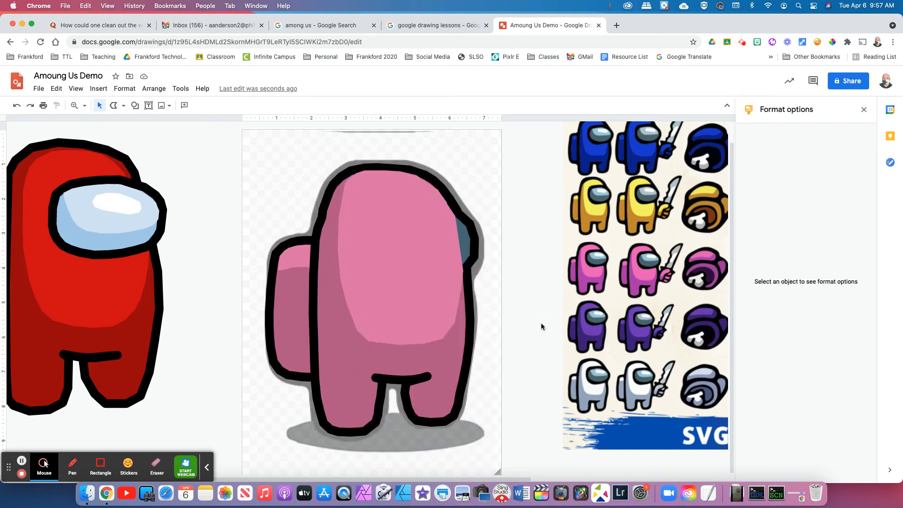
{"action": "left_click", "coordinate": [357, 282]}
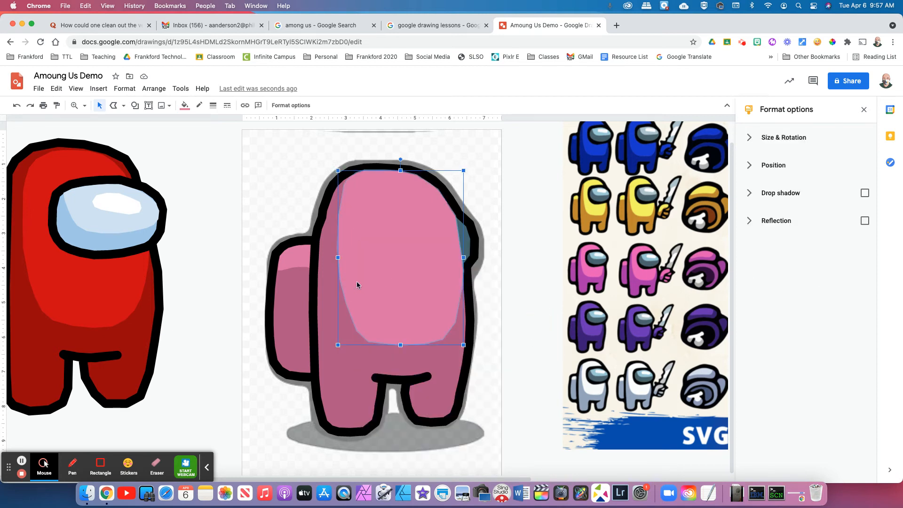
{"action": "key", "text": "super+Down"}
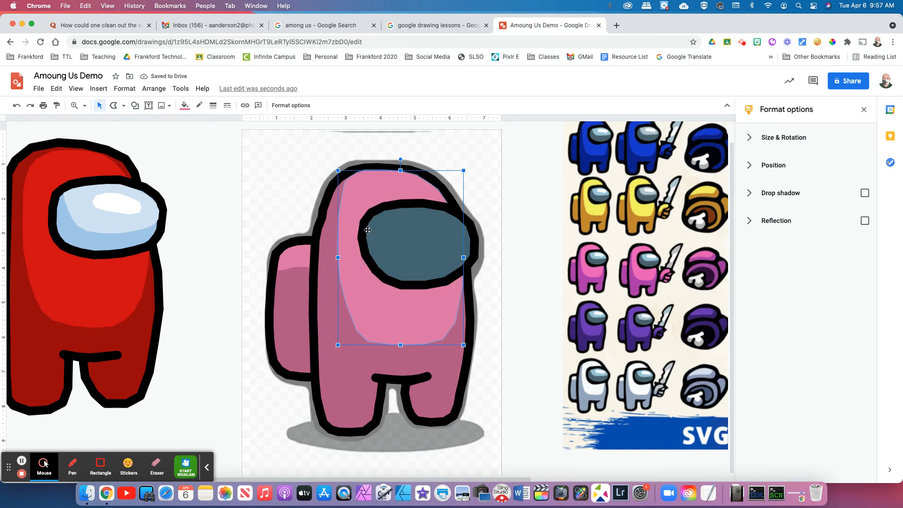
{"action": "left_click", "coordinate": [525, 264]}
Step: Try sending the body highlight one level further back, then restore its layer between the body and the visor
{"action": "left_click", "coordinate": [371, 281]}
{"action": "left_click", "coordinate": [510, 276]}
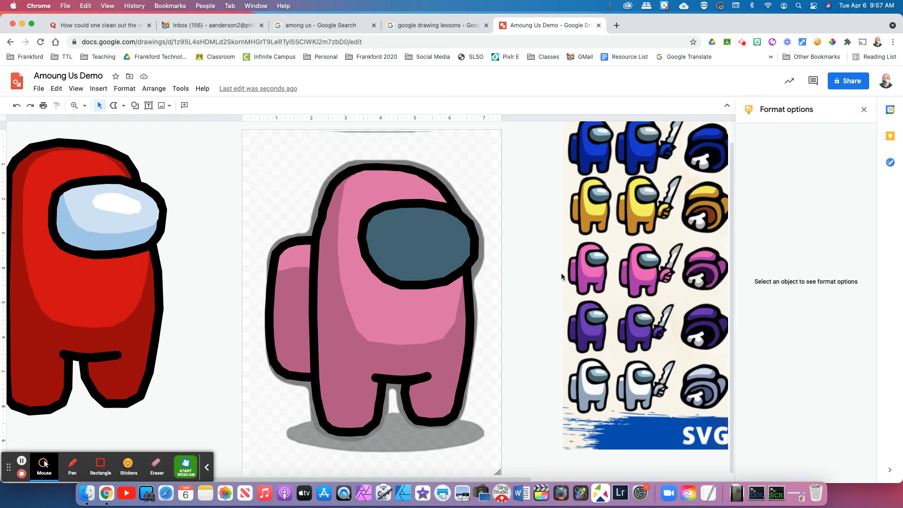
{"action": "left_click", "coordinate": [409, 311]}
{"action": "key", "text": "super+Down"}
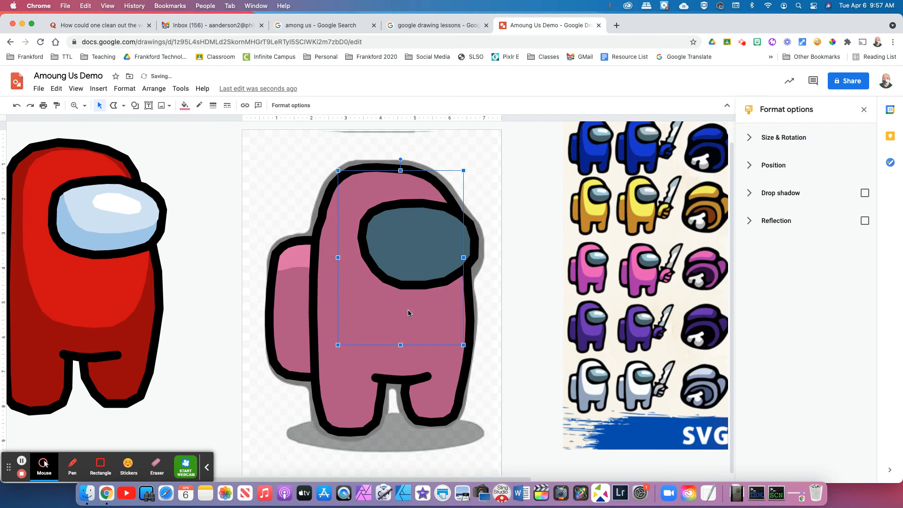
{"action": "key", "text": "super+Up"}
{"action": "key", "text": "super+Up"}
{"action": "key", "text": "super+Down"}
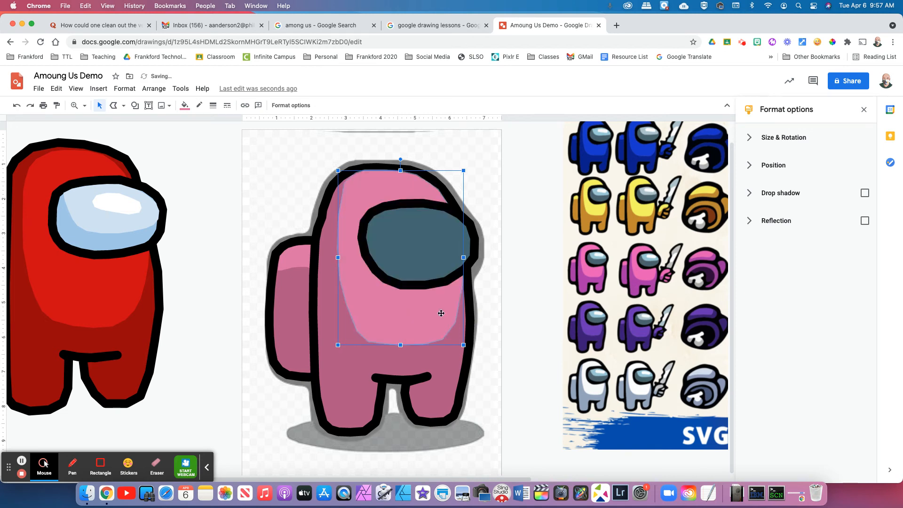
{"action": "left_click", "coordinate": [528, 271]}
Step: Reshape the body highlight by adjusting its edge points toward the body outline and pulling the lower corner outward
{"action": "scroll", "coordinate": [523, 262], "scroll_direction": "right", "scroll_amount": 2}
{"action": "scroll", "coordinate": [380, 298], "scroll_direction": "left", "scroll_amount": 4}
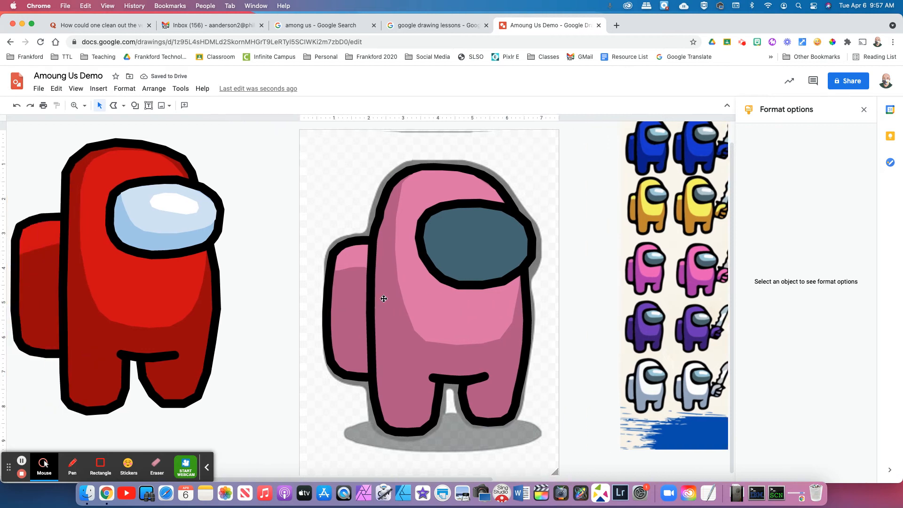
{"action": "left_click", "coordinate": [413, 296]}
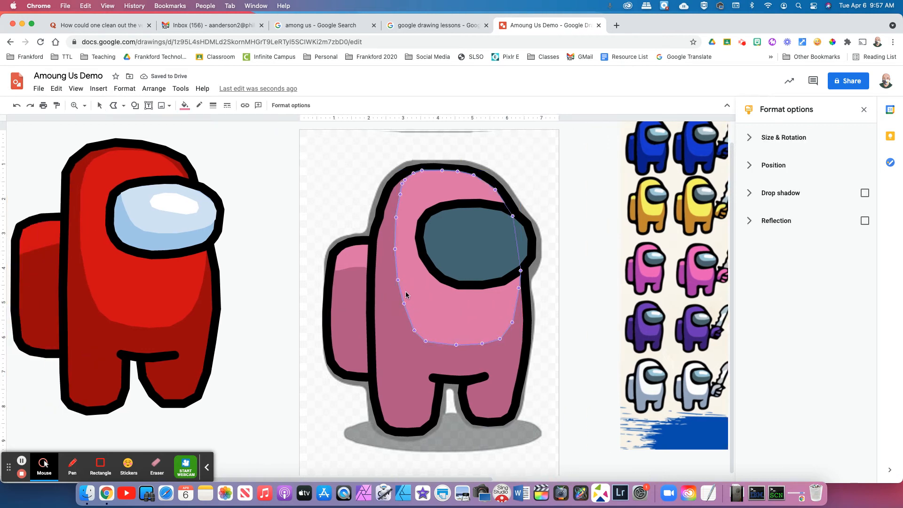
{"action": "left_click_drag", "start_coordinate": [398, 280], "coordinate": [399, 280]}
{"action": "left_click_drag", "start_coordinate": [495, 190], "coordinate": [494, 188]}
{"action": "left_click_drag", "start_coordinate": [519, 288], "coordinate": [521, 289]}
{"action": "mouse_move", "coordinate": [512, 323]}
{"action": "left_mouse_down"}
{"action": "mouse_move", "coordinate": [524, 316]}
{"action": "mouse_move", "coordinate": [511, 338]}
{"action": "left_mouse_up"}
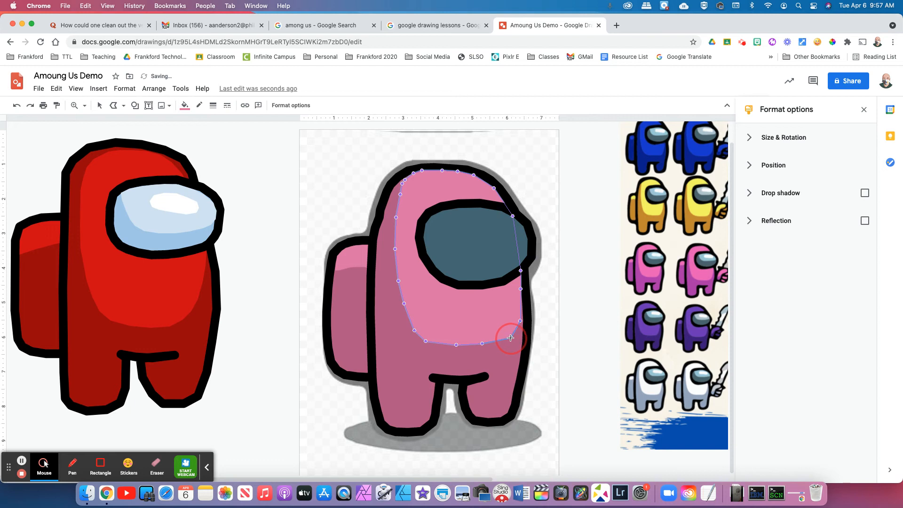
{"action": "left_click", "coordinate": [578, 309]}
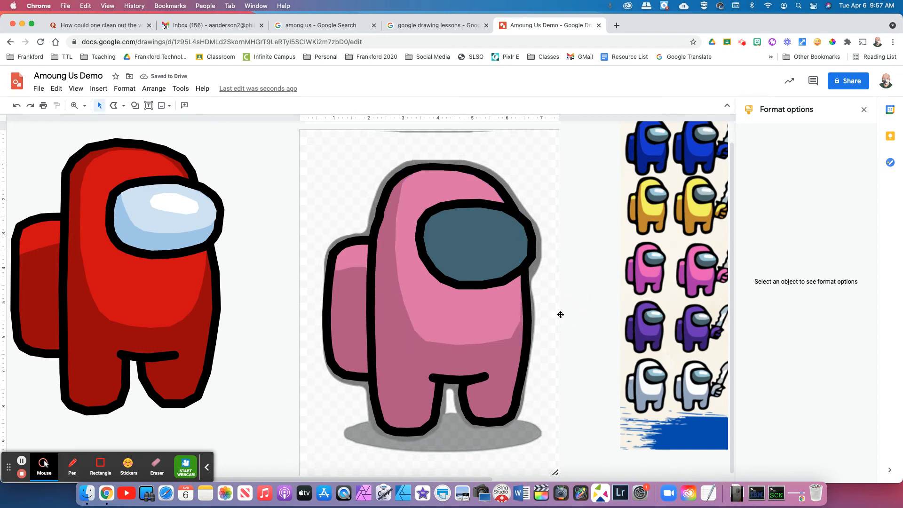
Step: Pull the body highlight's lower corner points slightly inward to round the corner, and finish editing the points
{"action": "double_click", "coordinate": [477, 341]}
{"action": "left_click_drag", "start_coordinate": [511, 339], "coordinate": [510, 336]}
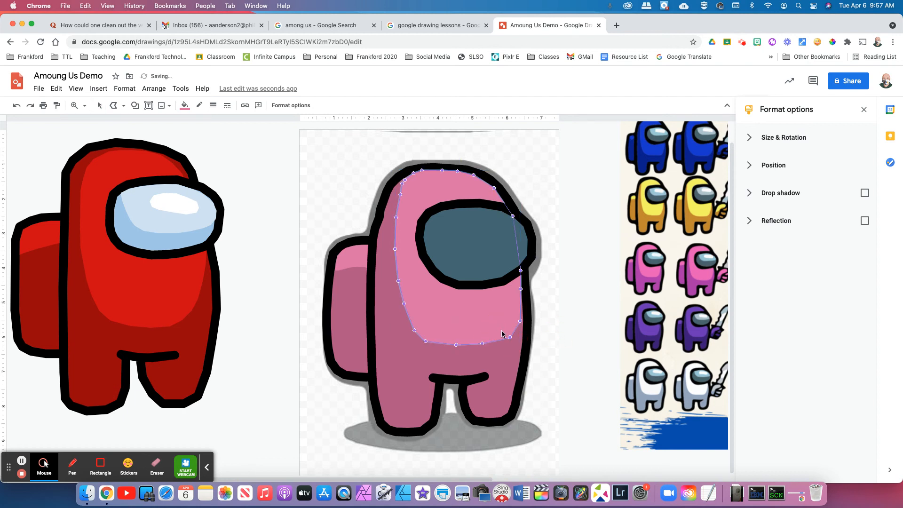
{"action": "mouse_move", "coordinate": [511, 337]}
{"action": "left_mouse_down"}
{"action": "mouse_move", "coordinate": [518, 323]}
{"action": "mouse_move", "coordinate": [507, 336]}
{"action": "left_mouse_up"}
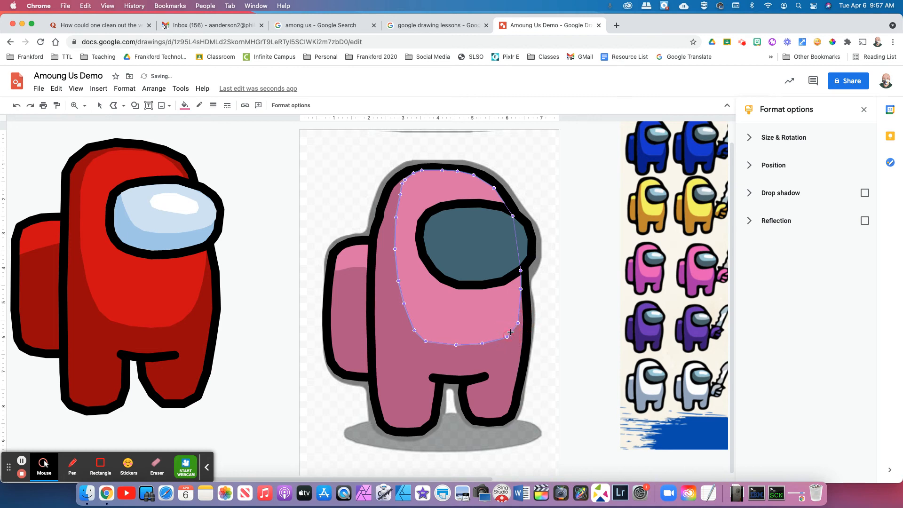
{"action": "left_click", "coordinate": [594, 351]}
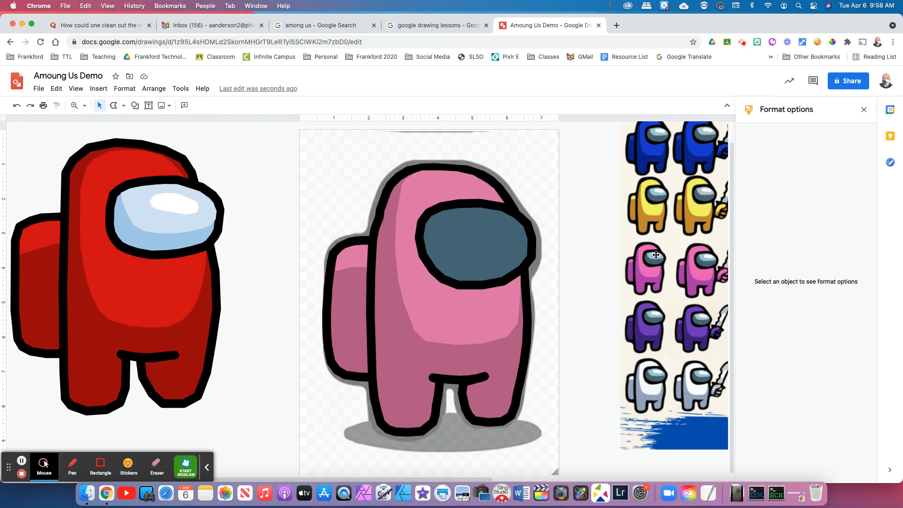
{"action": "left_click", "coordinate": [113, 106]}
{"action": "left_click_drag", "start_coordinate": [463, 207], "coordinate": [517, 217]}
{"action": "left_click_drag", "start_coordinate": [524, 260], "coordinate": [488, 279]}
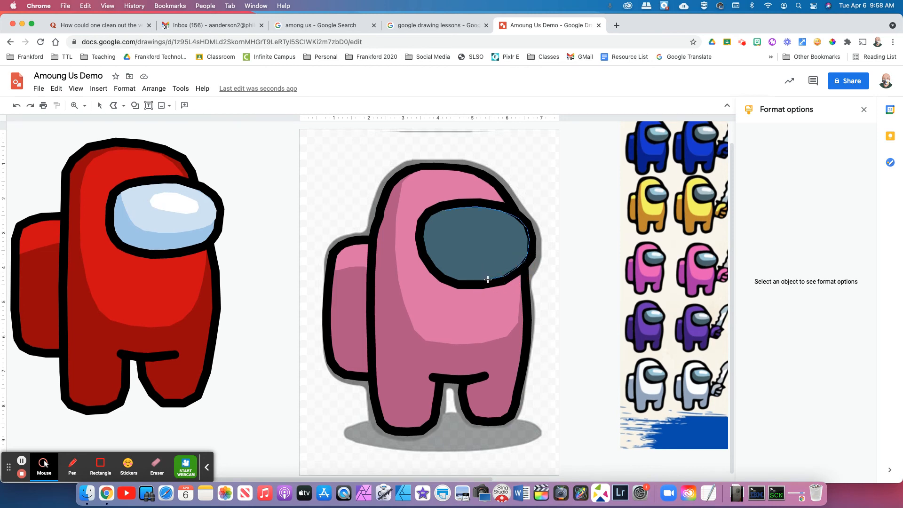
{"action": "double_click", "coordinate": [462, 251]}
{"action": "key", "text": "Escape"}
Step: Move the body, its highlight and the visor off the reference character to uncover the reference visor
{"action": "left_click", "coordinate": [100, 107]}
{"action": "left_click_drag", "start_coordinate": [410, 292], "coordinate": [218, 282]}
{"action": "left_click_drag", "start_coordinate": [458, 316], "coordinate": [243, 328]}
{"action": "left_click", "coordinate": [471, 242]}
{"action": "left_click_drag", "start_coordinate": [493, 253], "coordinate": [284, 239]}
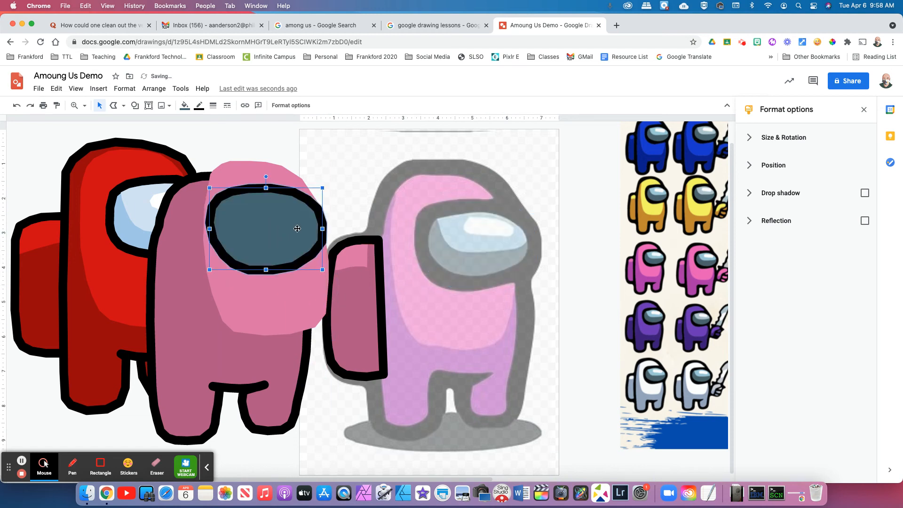
{"action": "left_click", "coordinate": [113, 105]}
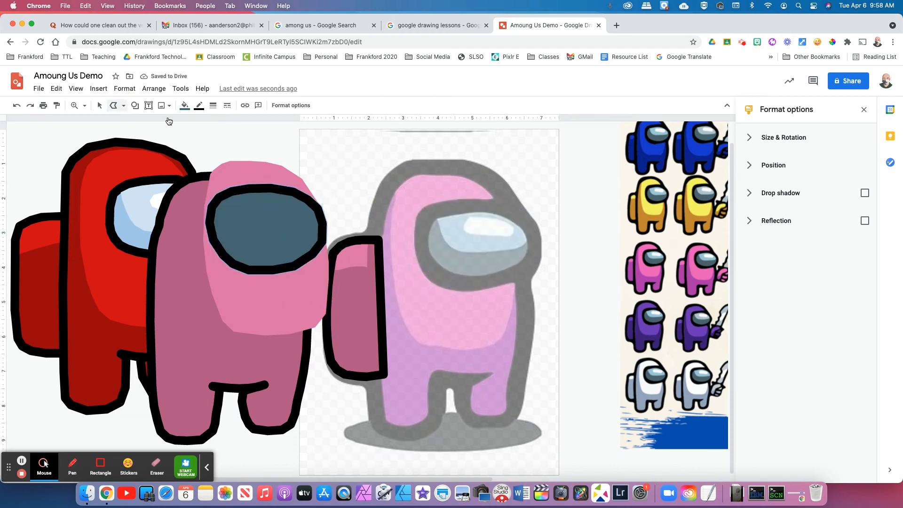
{"action": "left_click", "coordinate": [437, 217]}
{"action": "left_click", "coordinate": [450, 248]}
{"action": "left_click", "coordinate": [459, 251]}
{"action": "left_click", "coordinate": [512, 250]}
{"action": "left_click", "coordinate": [523, 246]}
{"action": "double_click", "coordinate": [529, 238]}
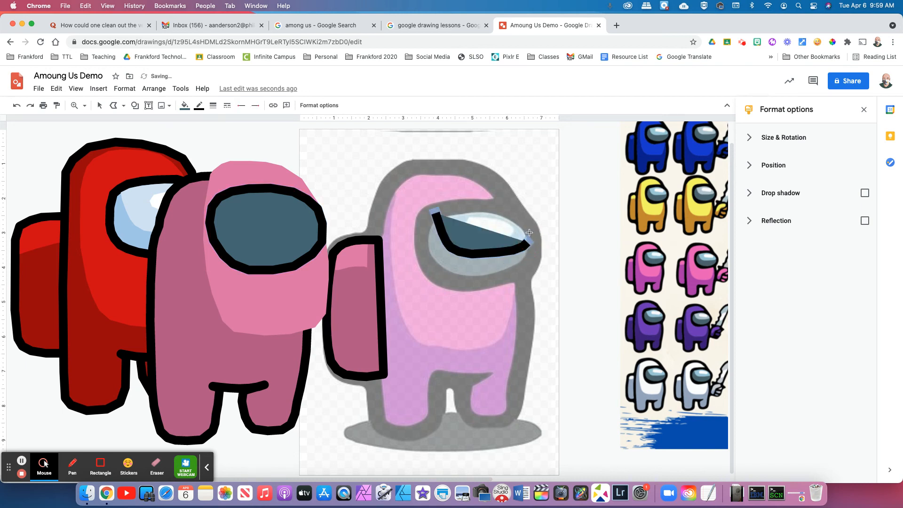
{"action": "key", "text": "Delete"}
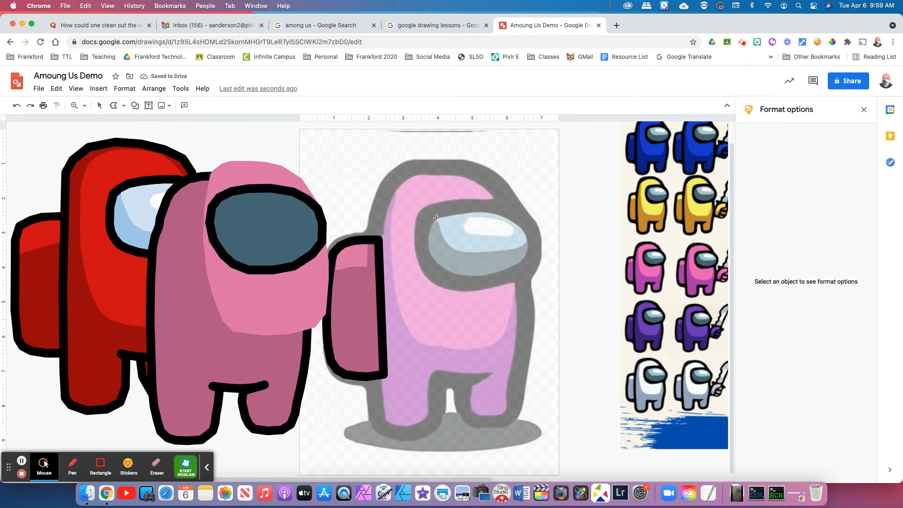
Step: Trace the reference visor's light blue reflection as a closed polyline shape and move it onto the drawn visor
{"action": "left_click", "coordinate": [446, 241]}
{"action": "left_click", "coordinate": [452, 246]}
{"action": "left_click", "coordinate": [464, 251]}
{"action": "left_click", "coordinate": [483, 252]}
{"action": "left_click", "coordinate": [499, 251]}
{"action": "left_click", "coordinate": [521, 247]}
{"action": "left_click", "coordinate": [526, 226]}
{"action": "left_click", "coordinate": [512, 214]}
{"action": "left_click", "coordinate": [504, 212]}
{"action": "left_click", "coordinate": [493, 209]}
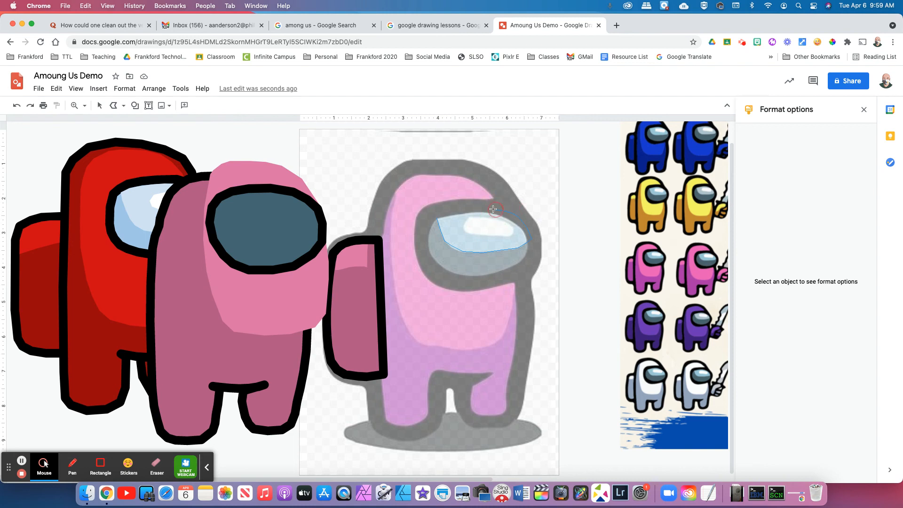
{"action": "left_click", "coordinate": [462, 210]}
{"action": "left_click", "coordinate": [450, 213]}
{"action": "left_click", "coordinate": [439, 215]}
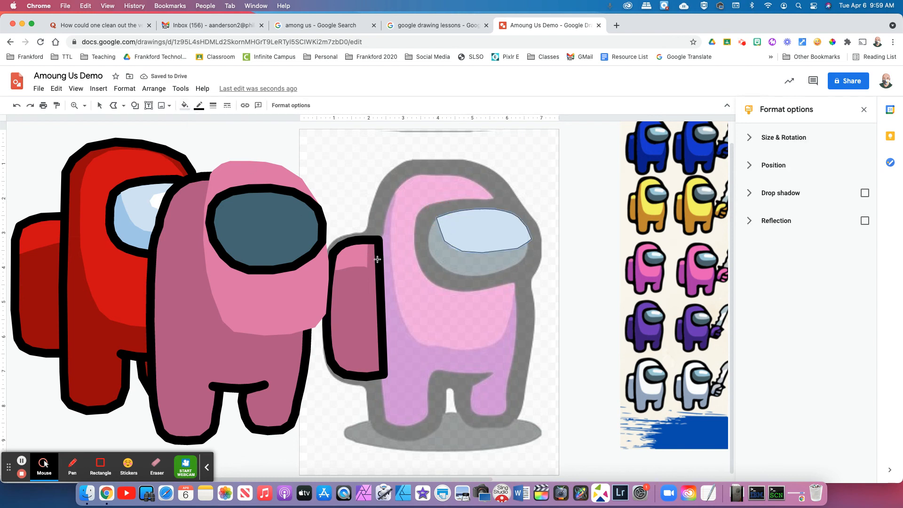
{"action": "left_click", "coordinate": [504, 228]}
{"action": "left_click_drag", "start_coordinate": [503, 229], "coordinate": [292, 214]}
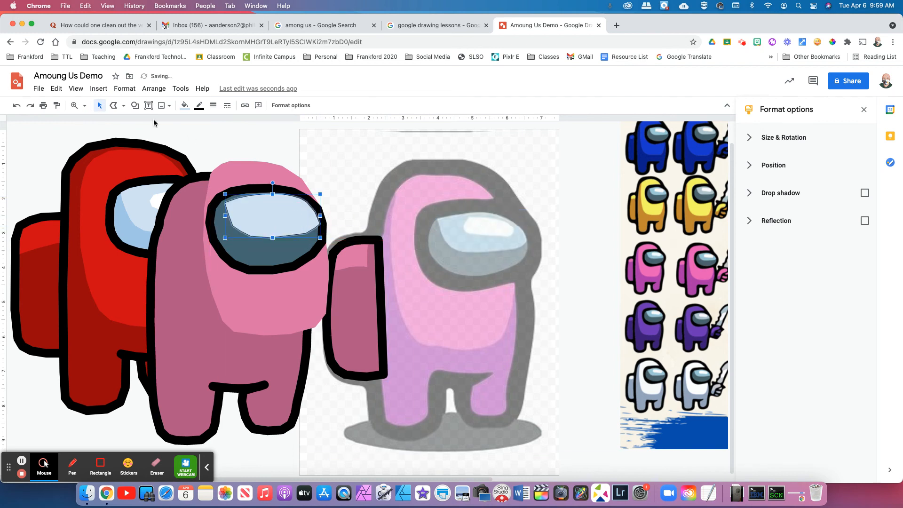
Step: Trace the small glare spot on the reference visor as a closed polyline and fill it with white
{"action": "left_click", "coordinate": [114, 105]}
{"action": "mouse_move", "coordinate": [484, 219]}
{"action": "left_mouse_down"}
{"action": "mouse_move", "coordinate": [469, 233]}
{"action": "mouse_move", "coordinate": [510, 235]}
{"action": "mouse_move", "coordinate": [485, 218]}
{"action": "left_mouse_up"}
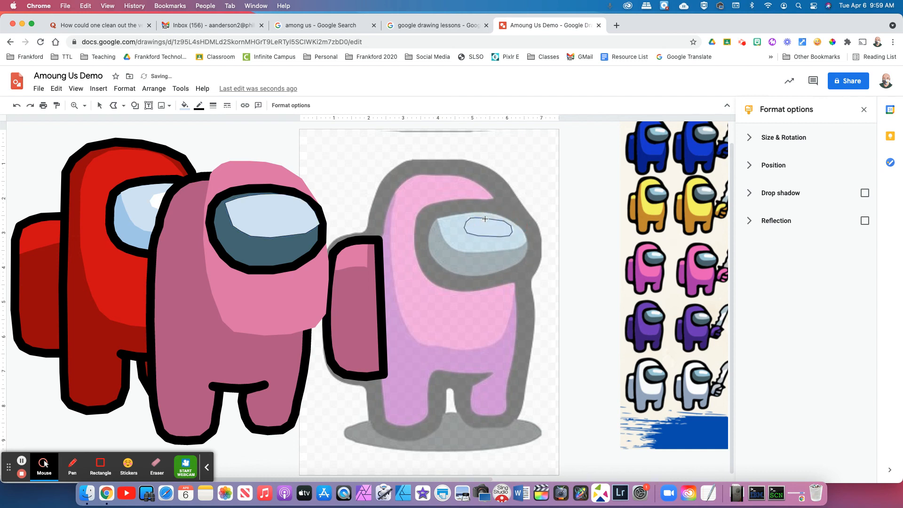
{"action": "left_click", "coordinate": [184, 105]}
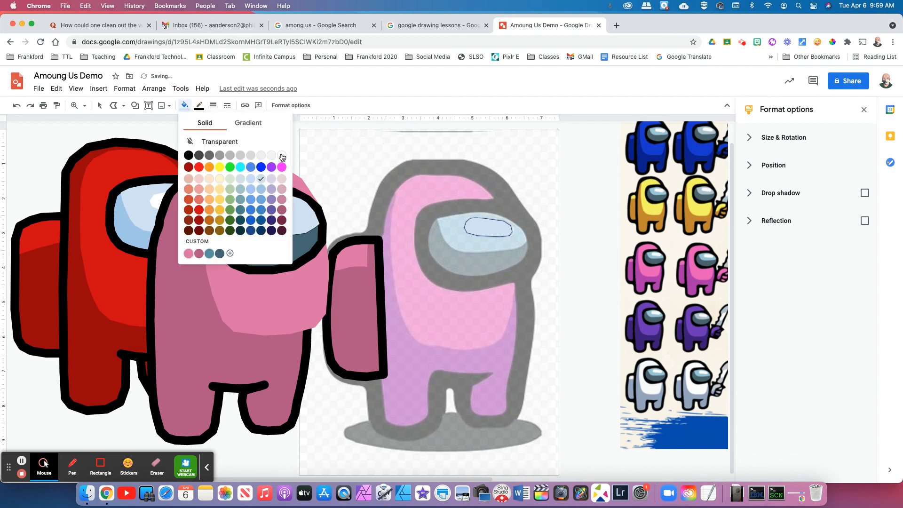
{"action": "left_click", "coordinate": [278, 153]}
{"action": "left_click", "coordinate": [99, 106]}
{"action": "left_click", "coordinate": [566, 287]}
Step: Move the visor reflection, visor, body highlight and body back over the reference character on the page
{"action": "left_click", "coordinate": [285, 233]}
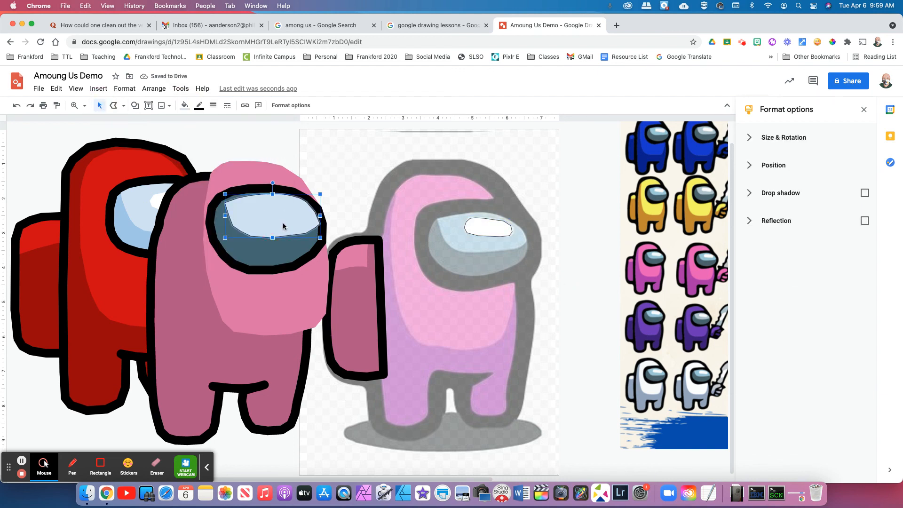
{"action": "left_click_drag", "start_coordinate": [487, 242], "coordinate": [486, 241]}
{"action": "left_click", "coordinate": [247, 226]}
{"action": "left_click_drag", "start_coordinate": [277, 240], "coordinate": [473, 256]}
{"action": "left_click", "coordinate": [203, 230]}
{"action": "left_click_drag", "start_coordinate": [403, 267], "coordinate": [466, 273]}
{"action": "left_click_drag", "start_coordinate": [241, 277], "coordinate": [442, 285]}
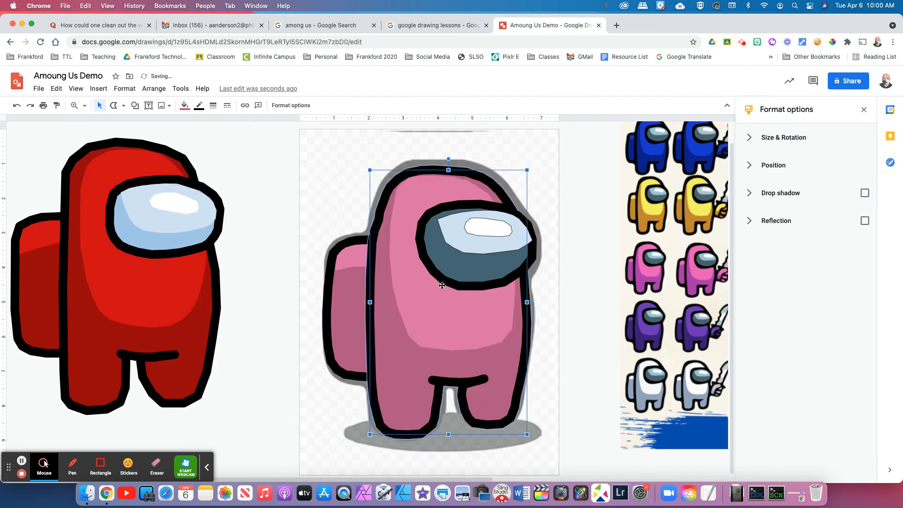
{"action": "left_click", "coordinate": [571, 303]}
Step: Make the outlines of the light blue visor reflection and the white glare spot transparent
{"action": "left_click", "coordinate": [504, 250]}
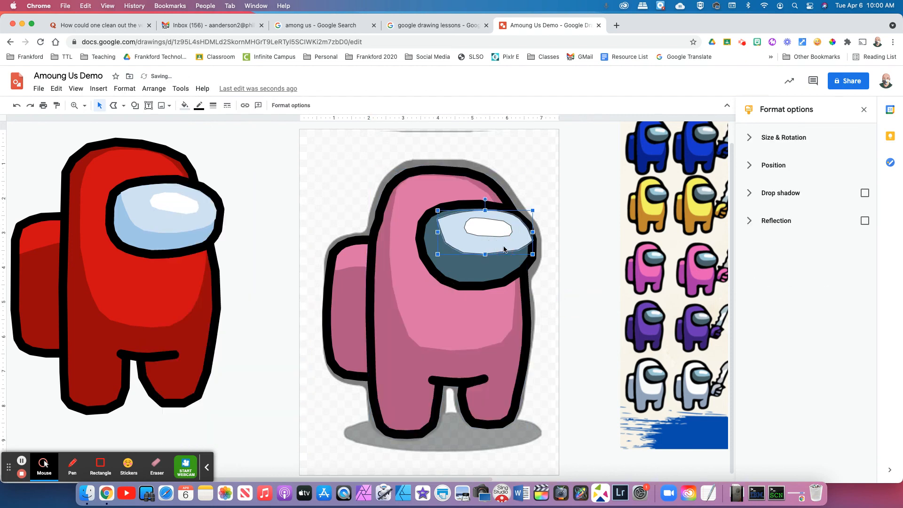
{"action": "left_click", "coordinate": [213, 106]}
{"action": "left_click", "coordinate": [200, 106]}
{"action": "left_click", "coordinate": [218, 123]}
{"action": "left_click", "coordinate": [483, 226]}
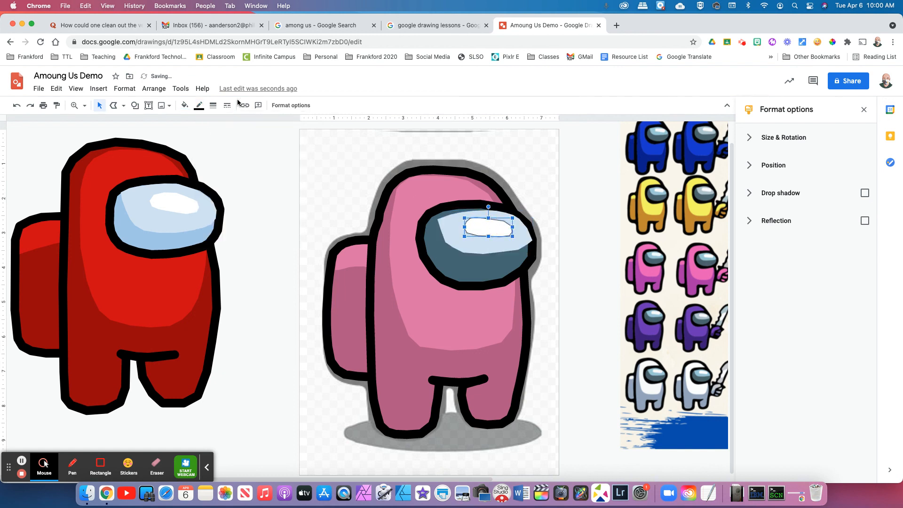
{"action": "left_click", "coordinate": [213, 108]}
{"action": "left_click", "coordinate": [199, 105]}
{"action": "left_click", "coordinate": [218, 123]}
{"action": "left_click", "coordinate": [557, 232]}
Step: Shift the light blue reflection slightly toward the visor's upper edge and adjust its end points to fit inside the visor
{"action": "left_click", "coordinate": [471, 240]}
{"action": "left_click", "coordinate": [468, 240]}
{"action": "left_click_drag", "start_coordinate": [469, 240], "coordinate": [466, 238]}
{"action": "left_click", "coordinate": [465, 238]}
{"action": "double_click", "coordinate": [466, 238]}
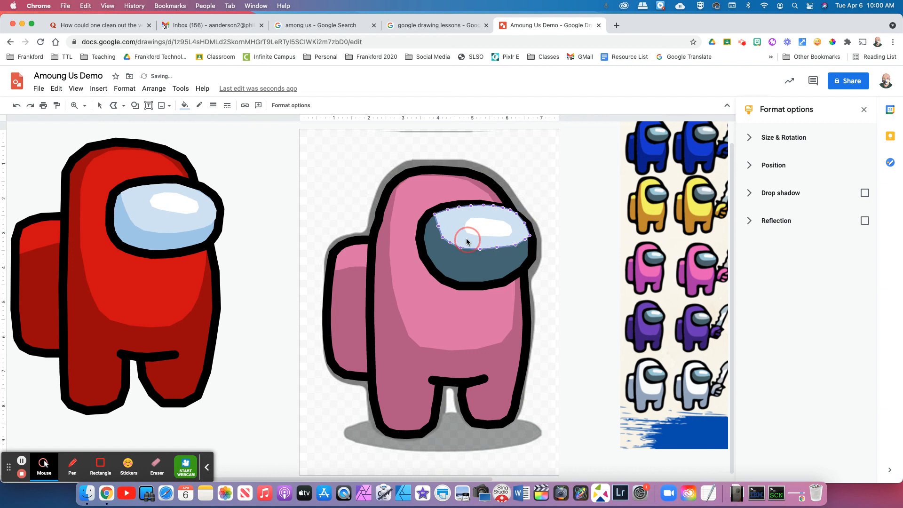
{"action": "left_click_drag", "start_coordinate": [525, 238], "coordinate": [524, 241]}
{"action": "left_click", "coordinate": [529, 236]}
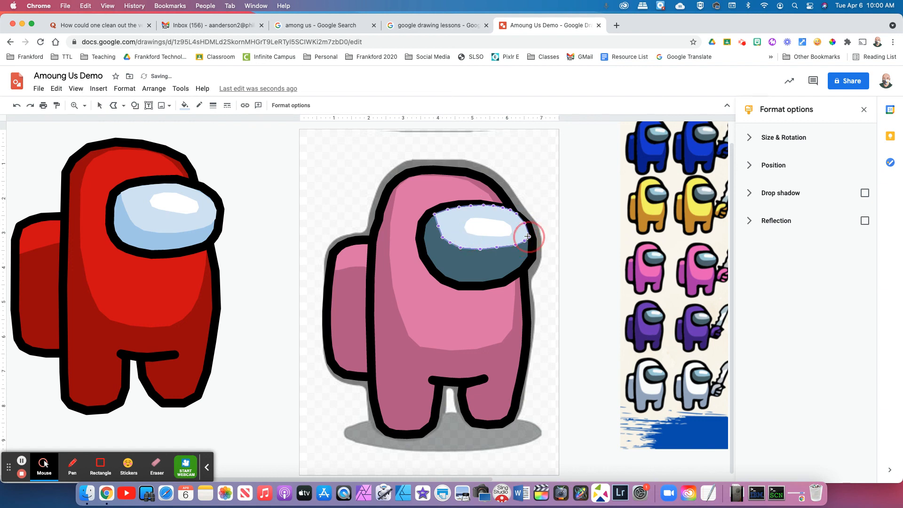
{"action": "left_click", "coordinate": [434, 215]}
{"action": "left_click_drag", "start_coordinate": [448, 209], "coordinate": [447, 209]}
{"action": "left_click", "coordinate": [580, 232]}
Step: Adjust a point at the reflection's outer end and nudge the reflection slightly toward the front of the visor
{"action": "double_click", "coordinate": [521, 233]}
{"action": "left_click_drag", "start_coordinate": [523, 224], "coordinate": [525, 226]}
{"action": "left_click", "coordinate": [577, 198]}
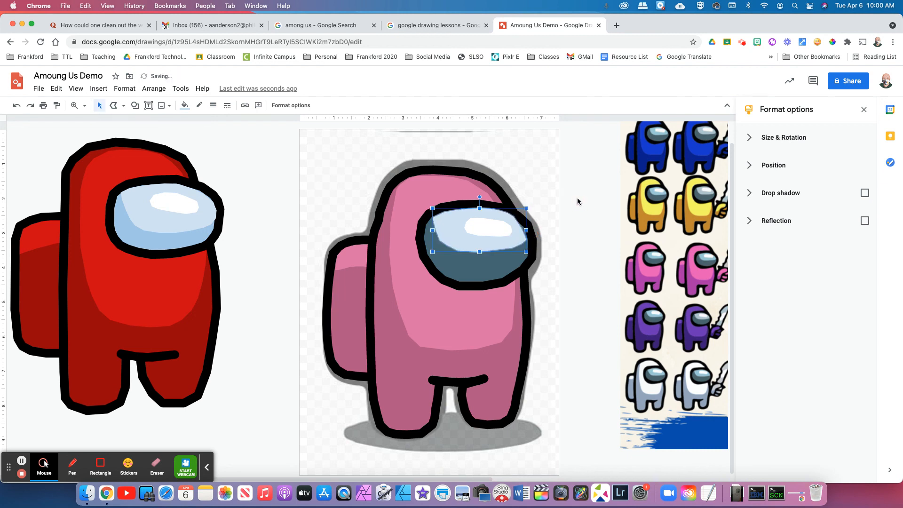
{"action": "key", "text": "Right"}
{"action": "key", "text": "Right"}
{"action": "key", "text": "Right"}
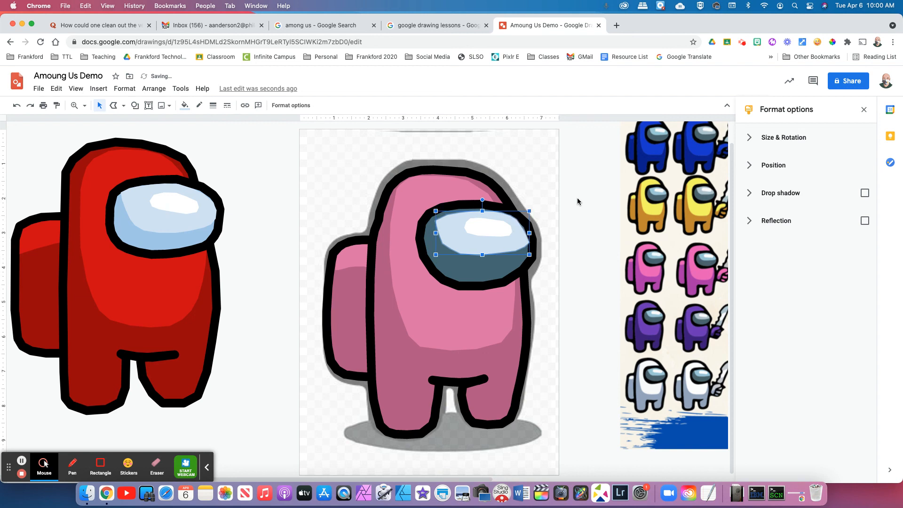
{"action": "left_click", "coordinate": [591, 200]}
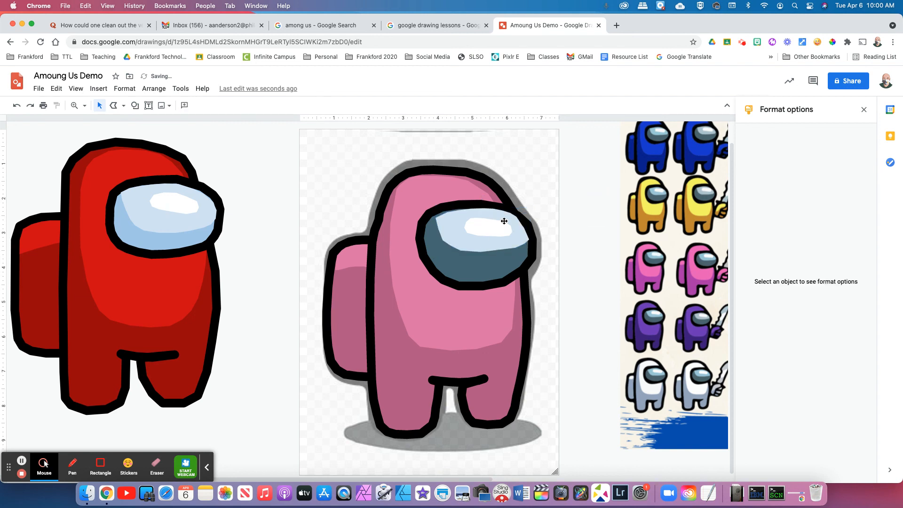
Step: Adjust the points along the upper edge of the light blue reflection to follow the visor's outline
{"action": "left_click", "coordinate": [521, 237]}
{"action": "double_click", "coordinate": [521, 236]}
{"action": "left_click_drag", "start_coordinate": [516, 217], "coordinate": [509, 215]}
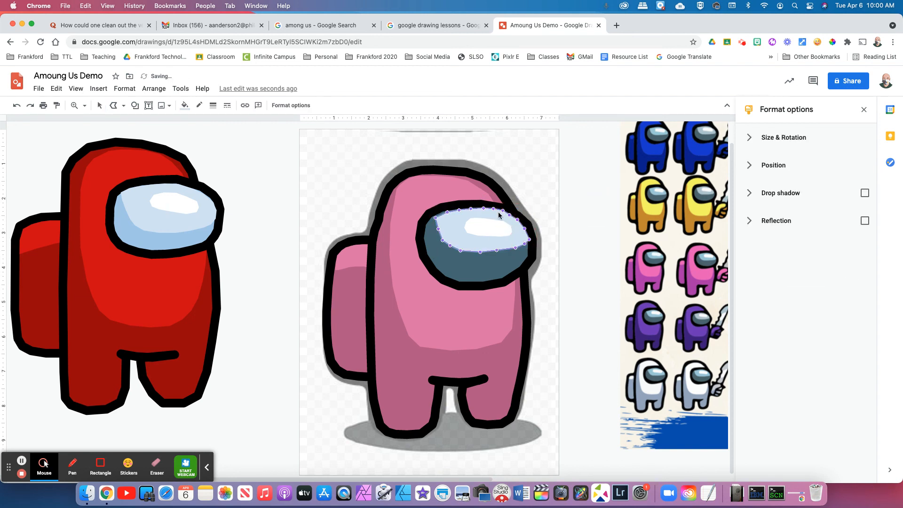
{"action": "left_click", "coordinate": [454, 221]}
{"action": "double_click", "coordinate": [455, 220]}
{"action": "left_click", "coordinate": [459, 210]}
{"action": "left_click", "coordinate": [472, 209]}
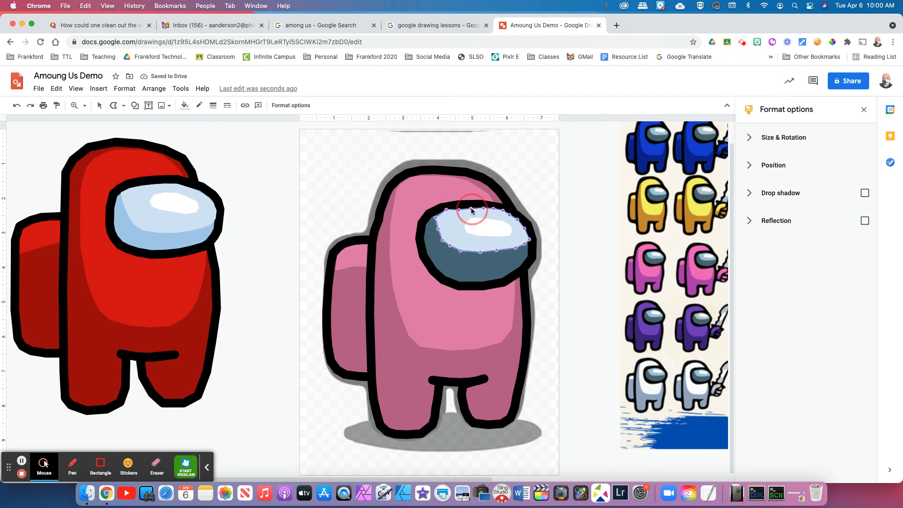
{"action": "left_click", "coordinate": [461, 208]}
{"action": "key", "text": "Escape"}
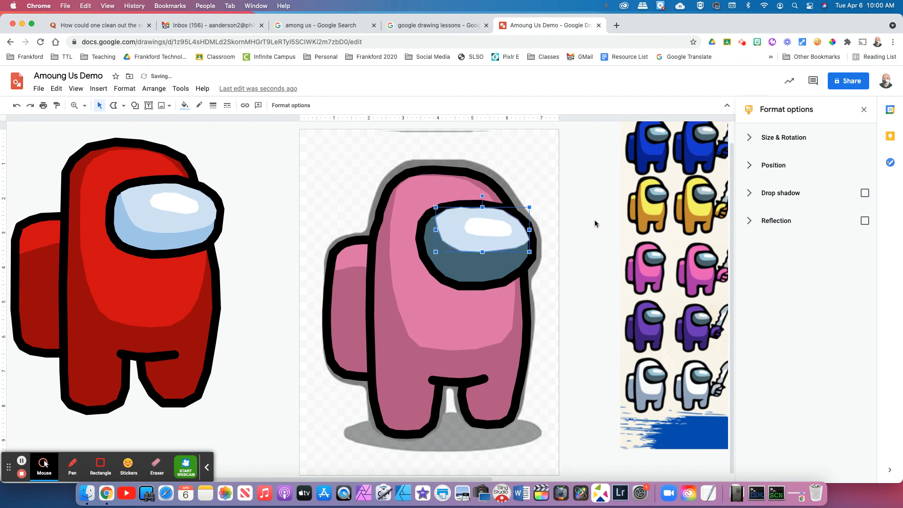
Step: Pull the light blue reflection's outermost front point slightly inward so it stays inside the visor outline
{"action": "double_click", "coordinate": [515, 237]}
{"action": "left_click", "coordinate": [526, 240]}
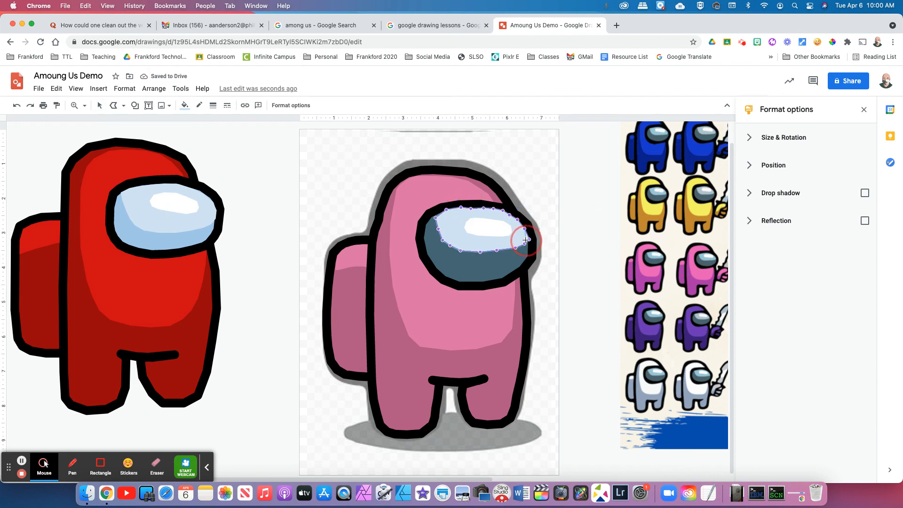
{"action": "left_click", "coordinate": [564, 242]}
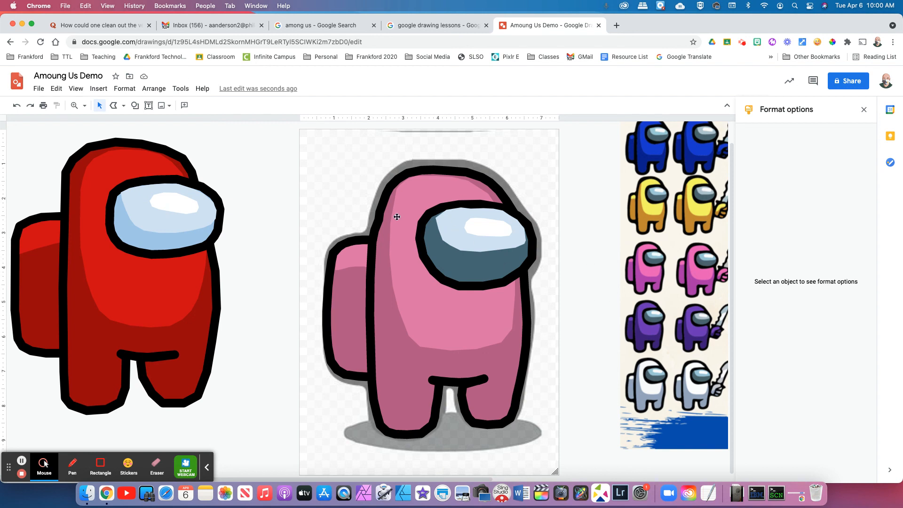
{"action": "scroll", "coordinate": [557, 355], "scroll_direction": "right", "scroll_amount": 5}
{"action": "scroll", "coordinate": [514, 356], "scroll_direction": "left", "scroll_amount": 5}
{"action": "scroll", "coordinate": [537, 358], "scroll_direction": "right", "scroll_amount": 1}
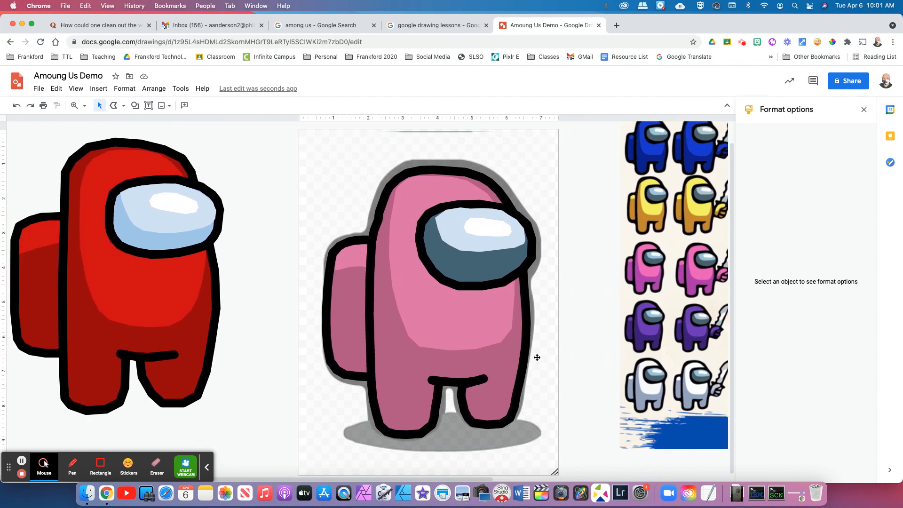
{"action": "scroll", "coordinate": [537, 357], "scroll_direction": "right", "scroll_amount": 2}
{"action": "scroll", "coordinate": [537, 351], "scroll_direction": "left", "scroll_amount": 2}
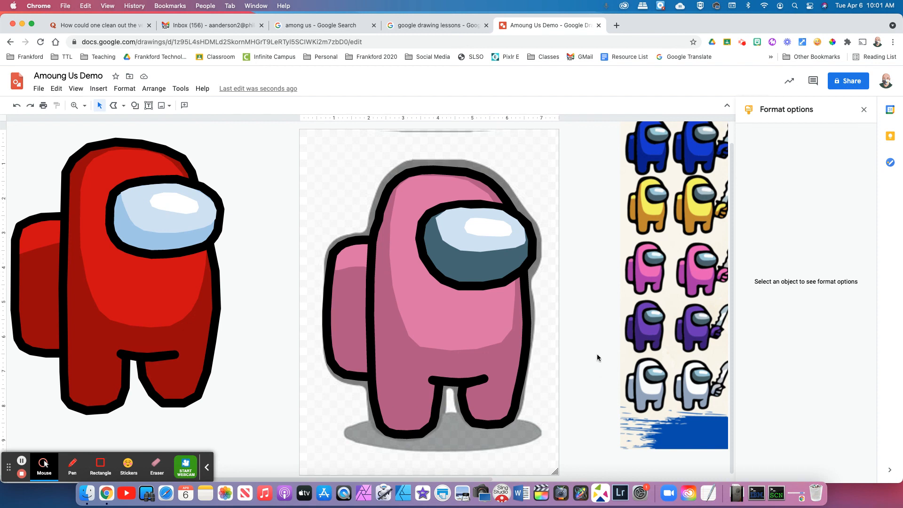
{"action": "left_click", "coordinate": [84, 106]}
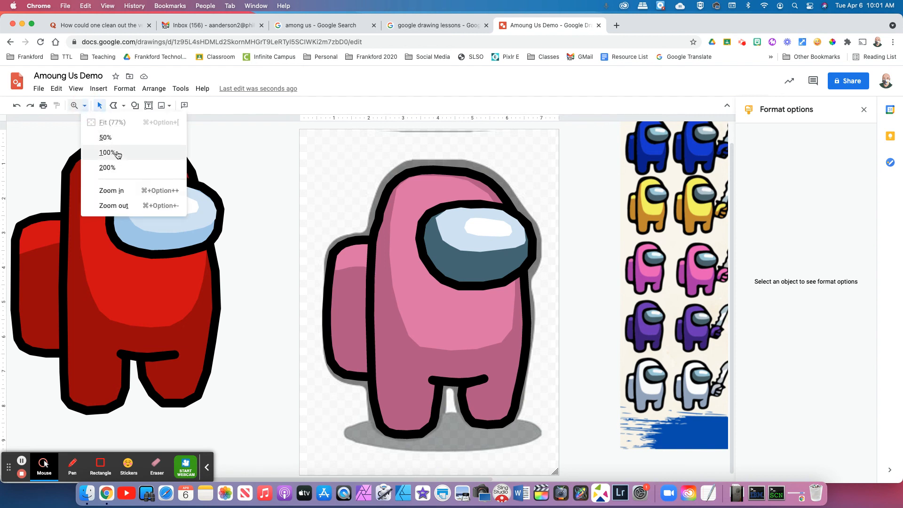
{"action": "left_click", "coordinate": [242, 184]}
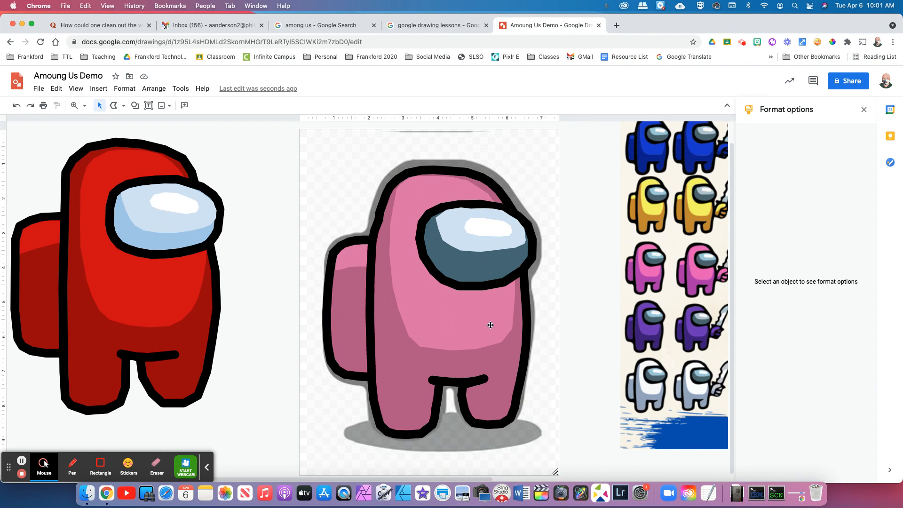
Step: Move the reference image of coloured Among Us characters closer, up against the edge of the page, and deselect it
{"action": "left_click", "coordinate": [671, 308]}
{"action": "left_click_drag", "start_coordinate": [676, 303], "coordinate": [633, 301]}
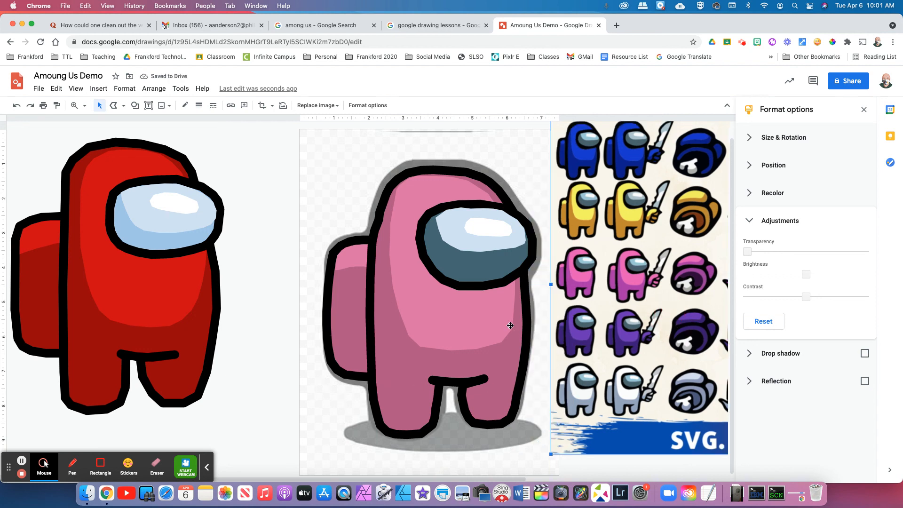
{"action": "left_click", "coordinate": [268, 186]}
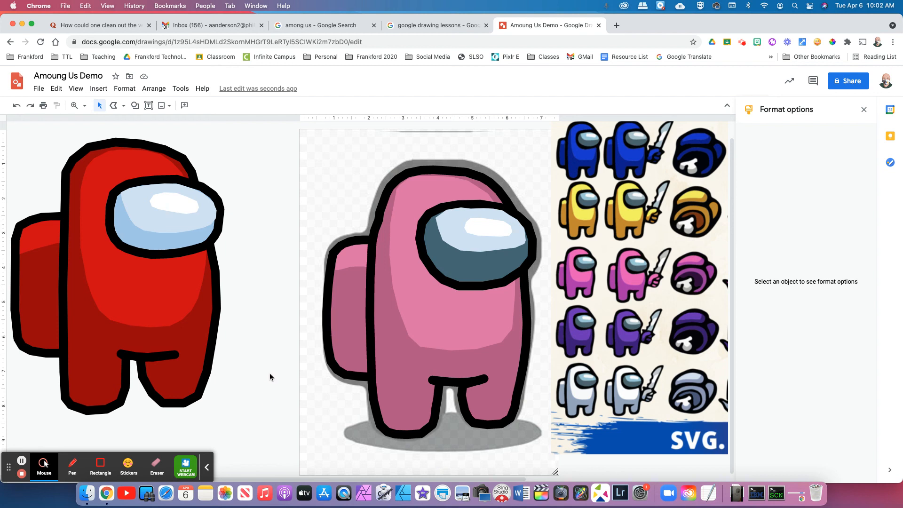
{"action": "scroll", "coordinate": [276, 367], "scroll_direction": "right", "scroll_amount": 2}
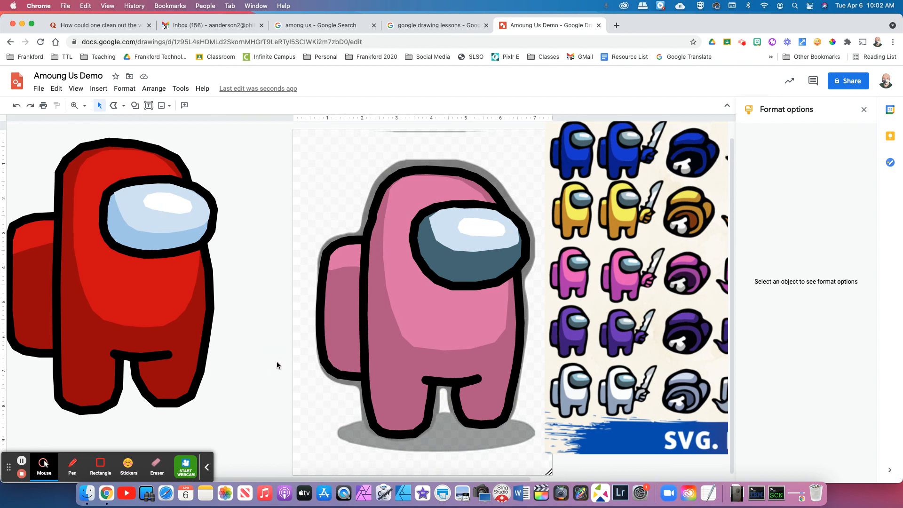